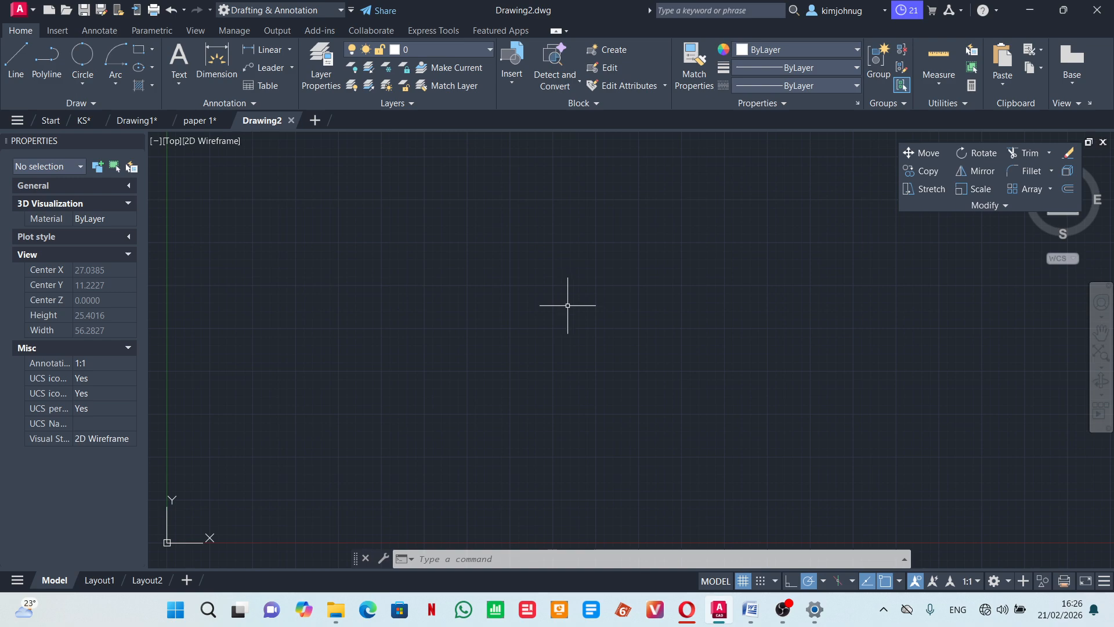
Set the DYNMODE system variable to 3 for dynamic input.
scroll(567, 316, down, 1)
middle_drag(531, 508, 403, 481)
scroll(530, 508, up, 4)
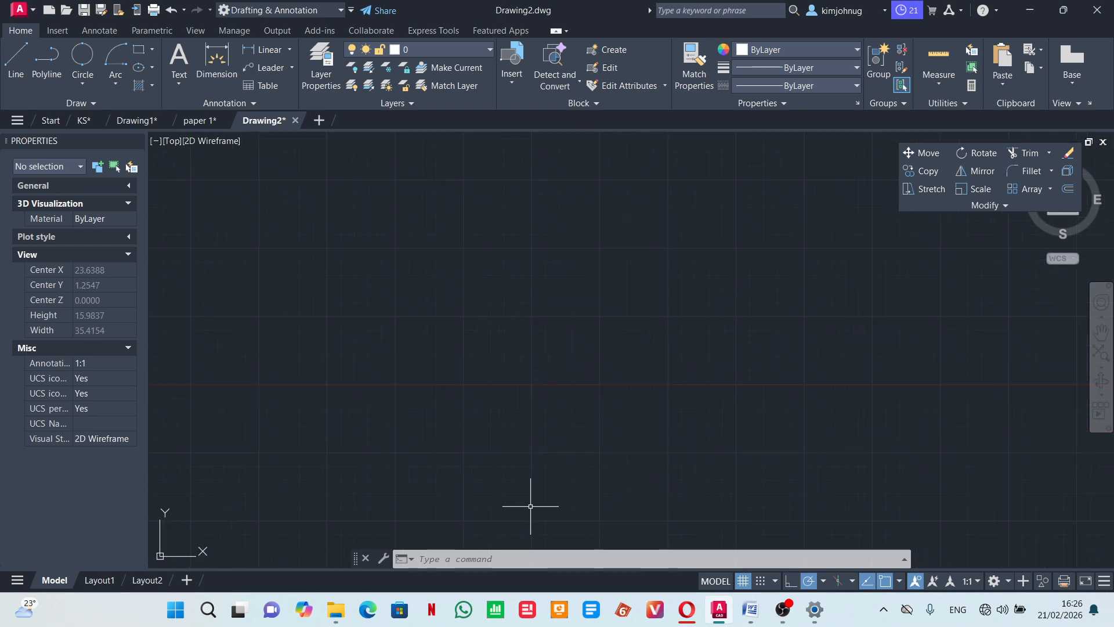
click(504, 560)
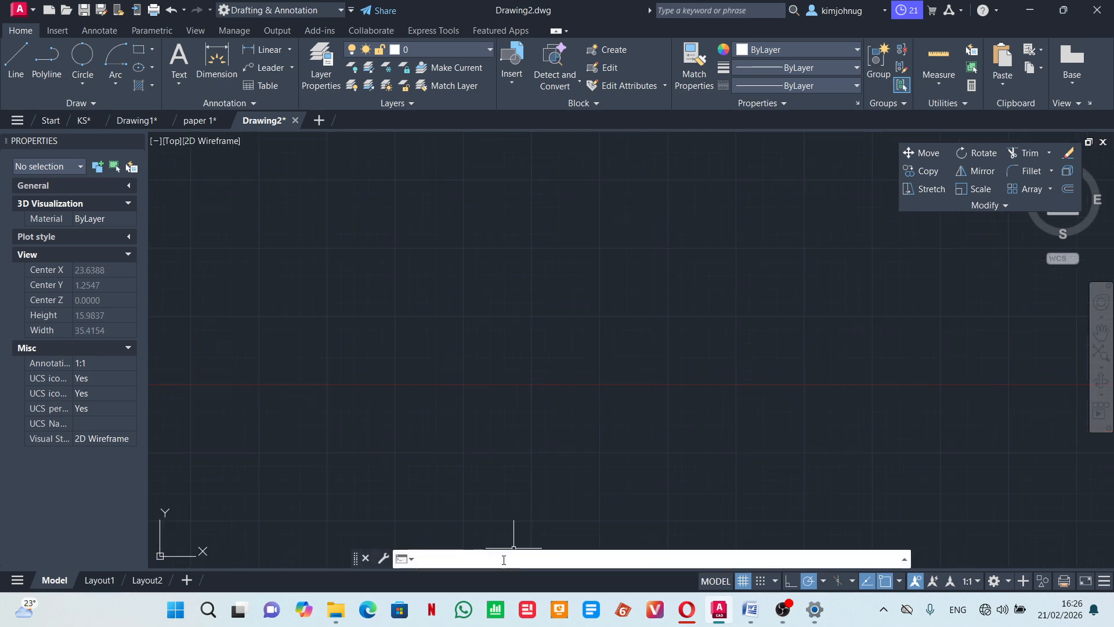
text(DY)
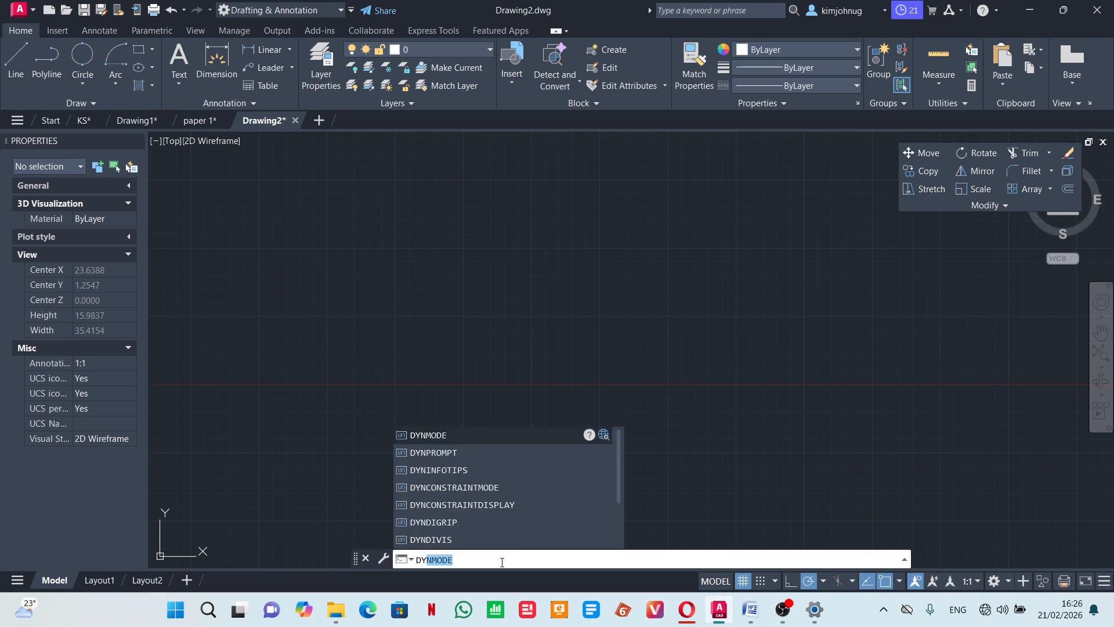
text(NMODE)
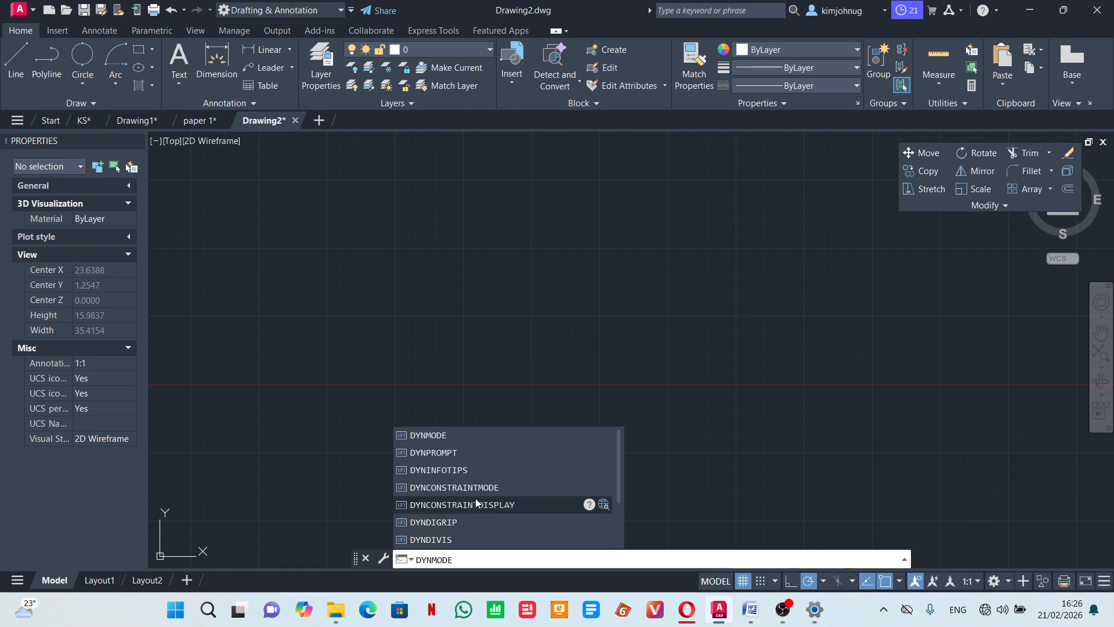
click(475, 435)
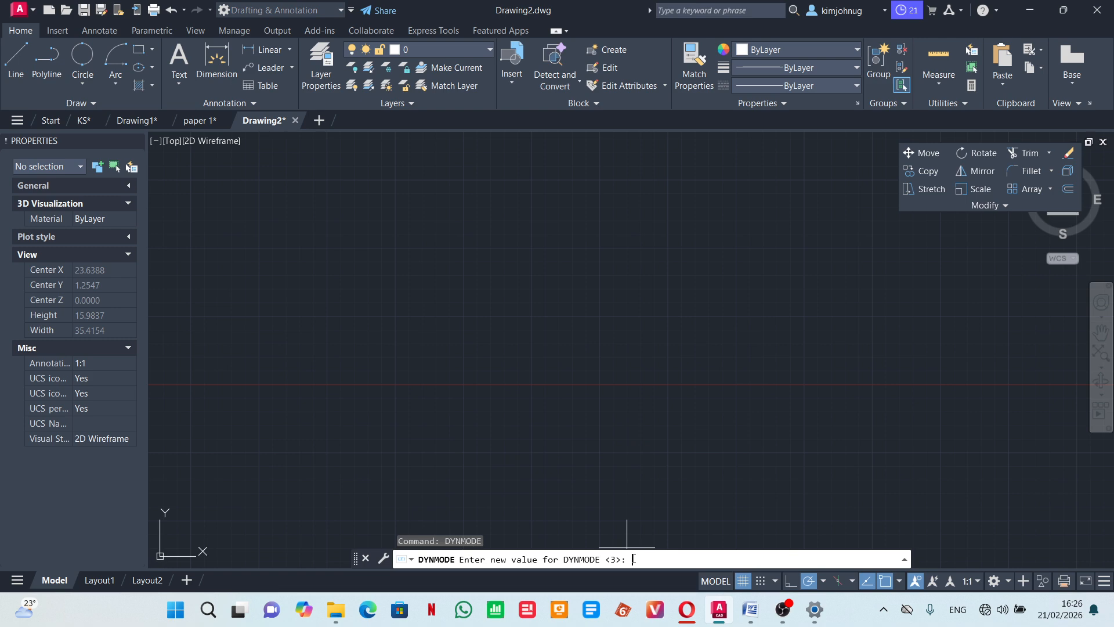
text(3)
key(Return)
key(Return)
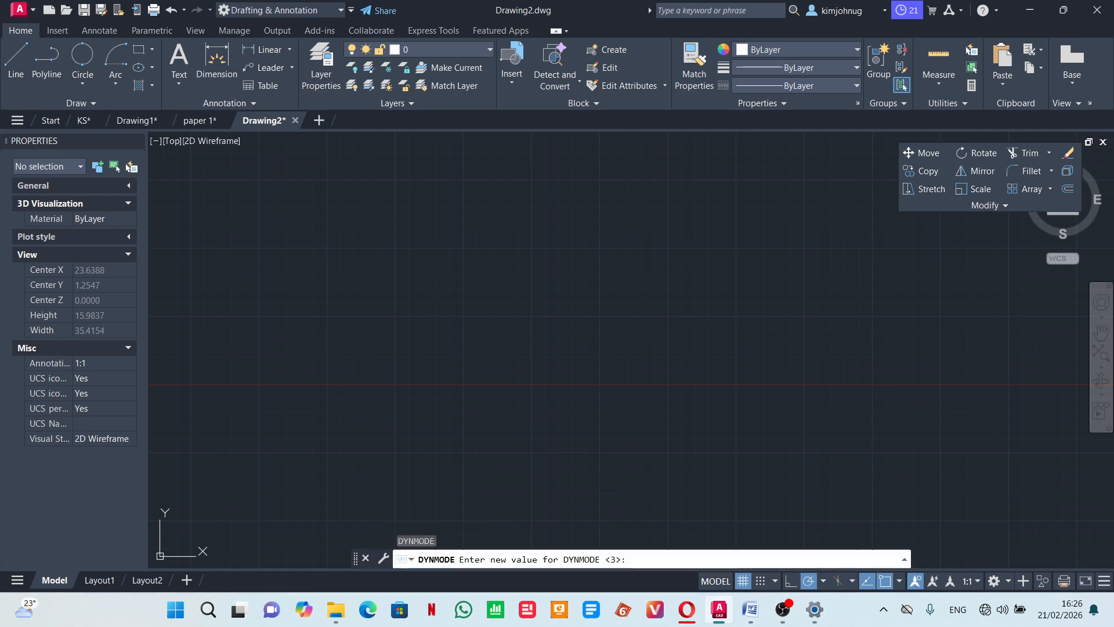
key(Escape)
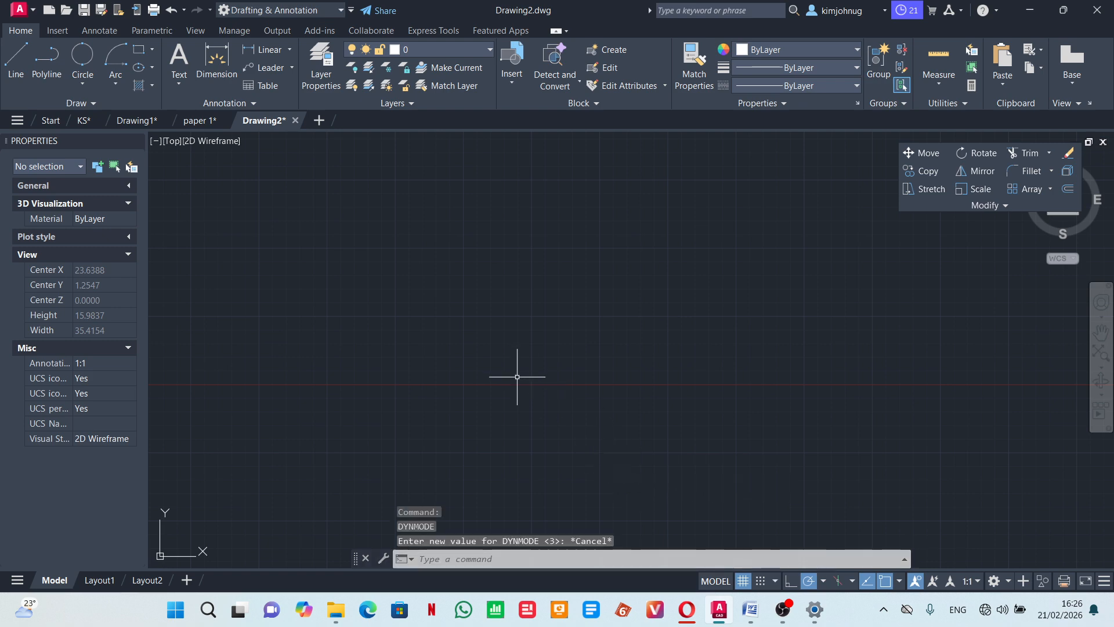
text(l)
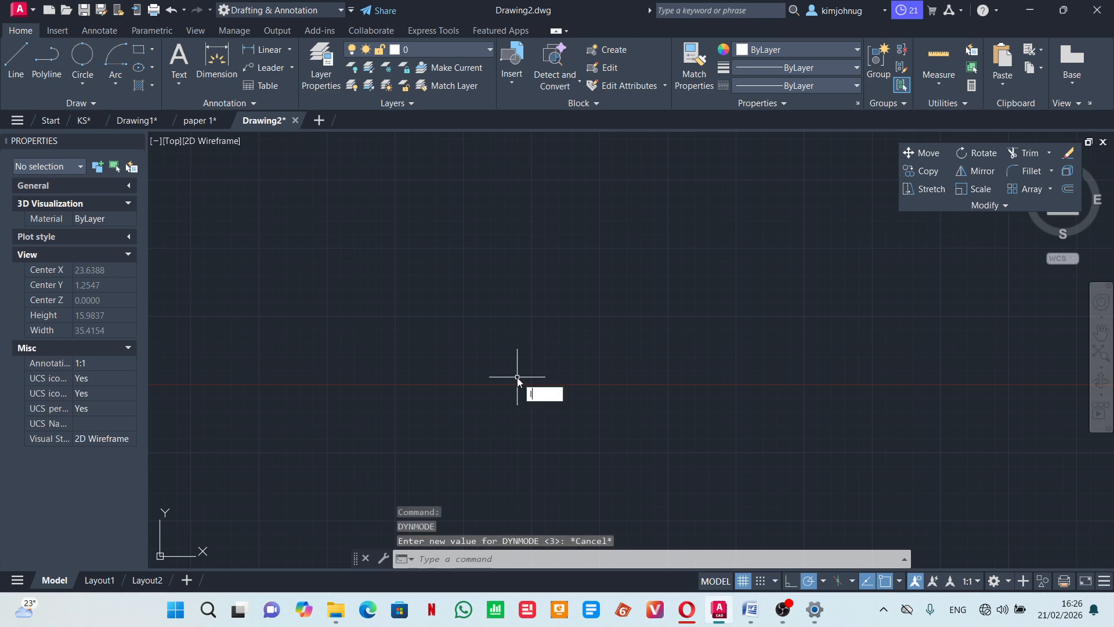
text(in)
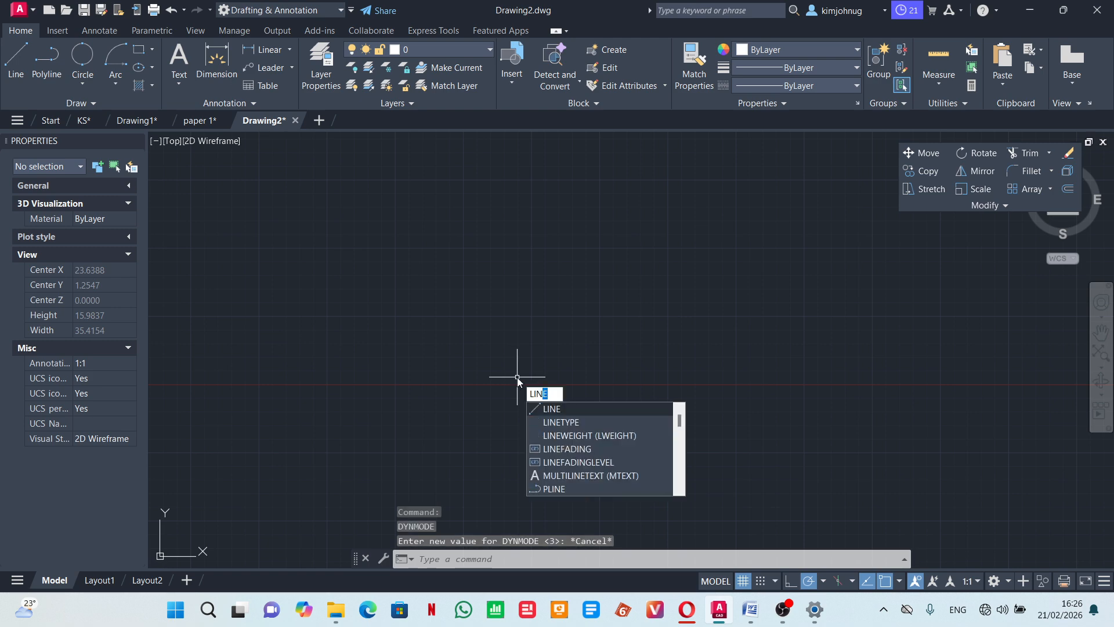
key(Escape)
key(Escape)
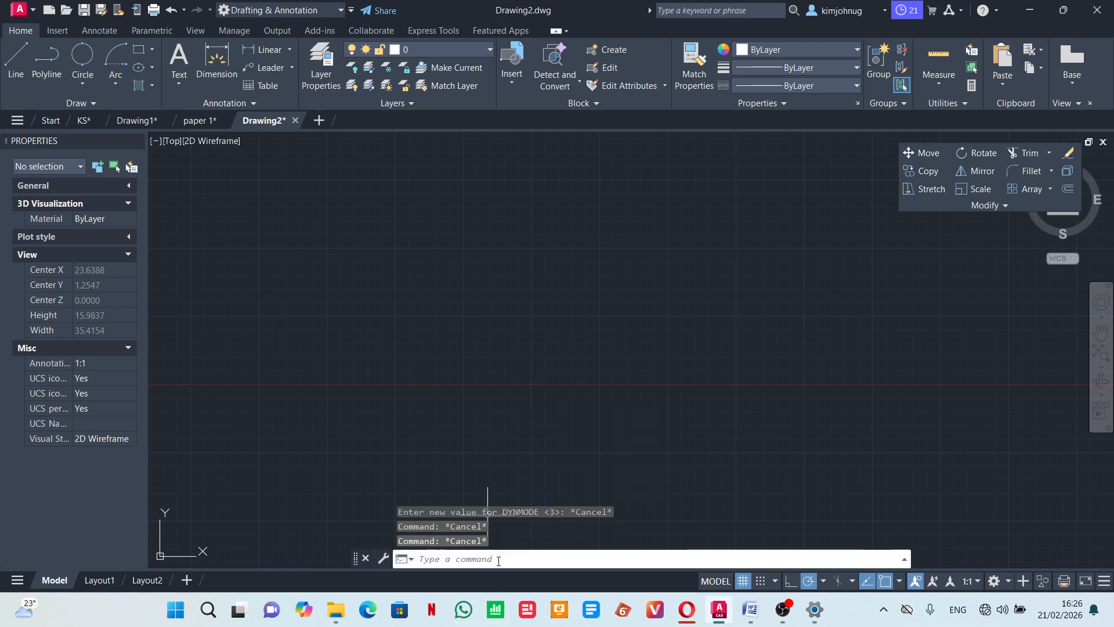
click(498, 561)
key(Escape)
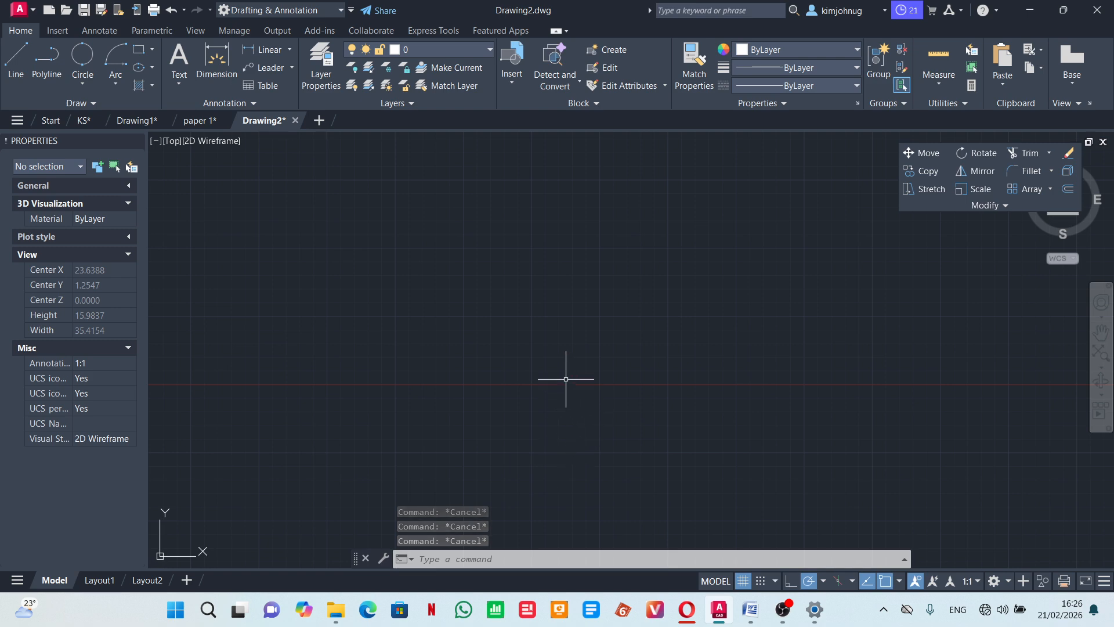
Configure the drawing units with millimeters as insertion scale, decimal length type and a length precision of 0.
text(un)
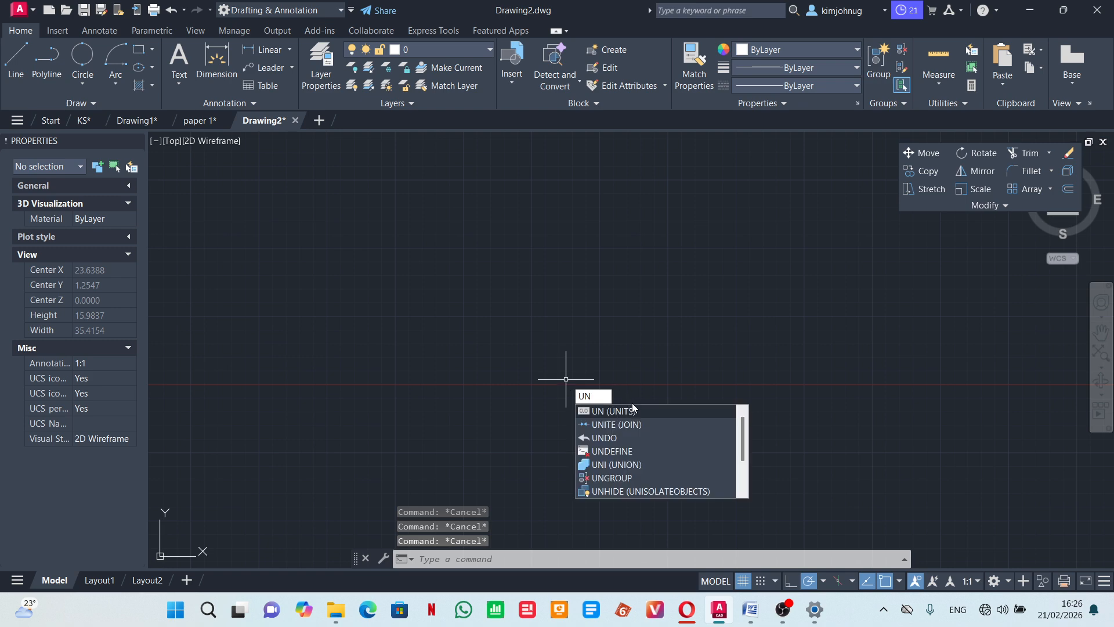
key(Return)
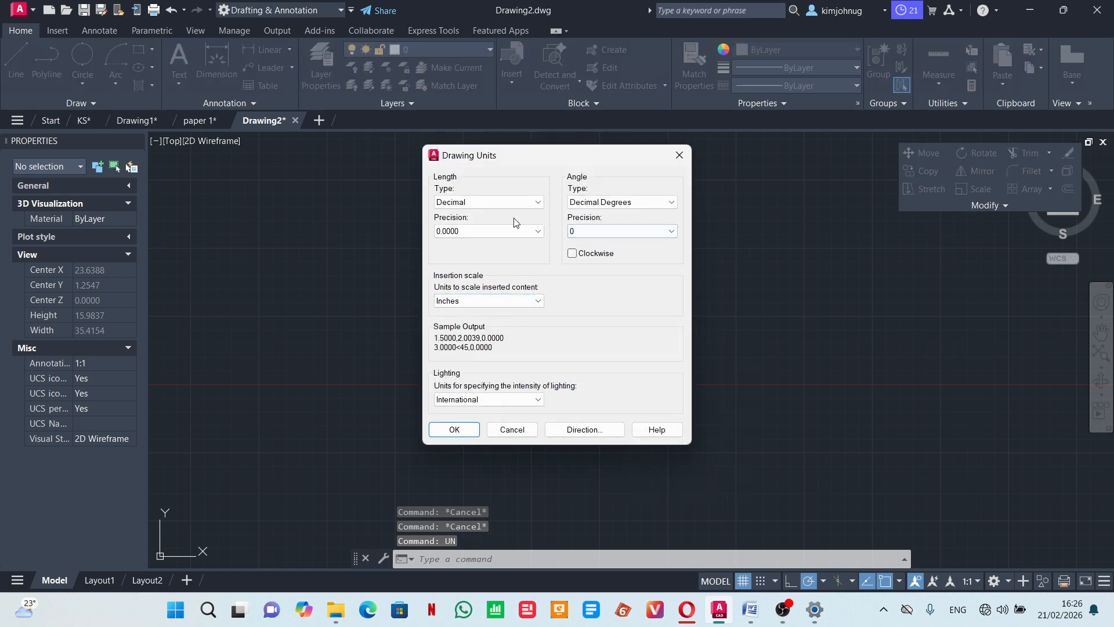
click(509, 300)
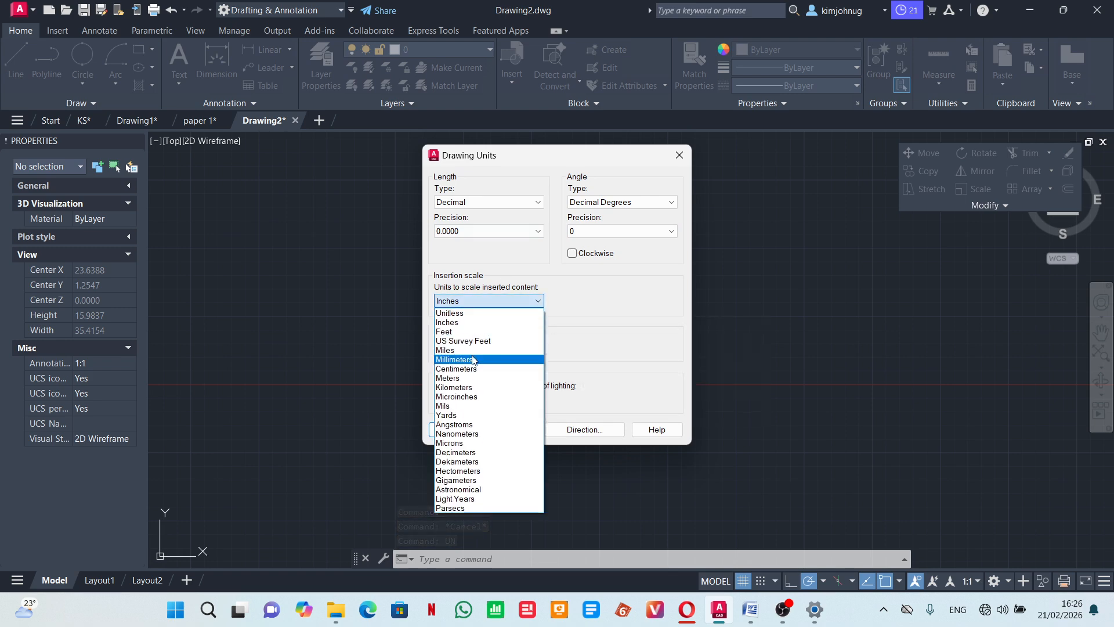
click(455, 359)
click(520, 205)
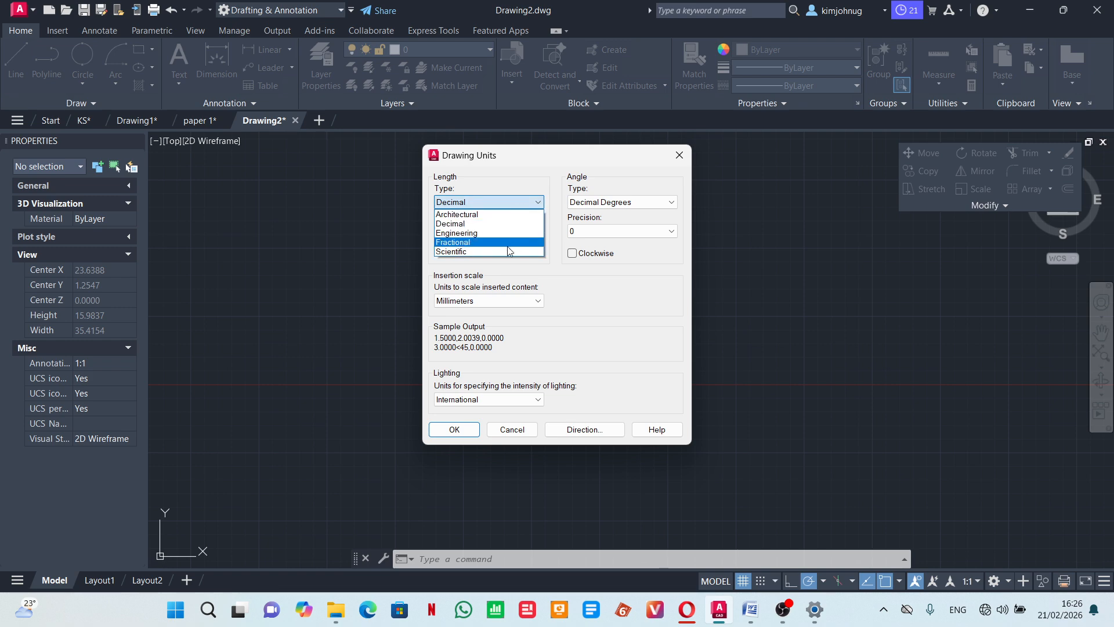
click(511, 279)
click(537, 233)
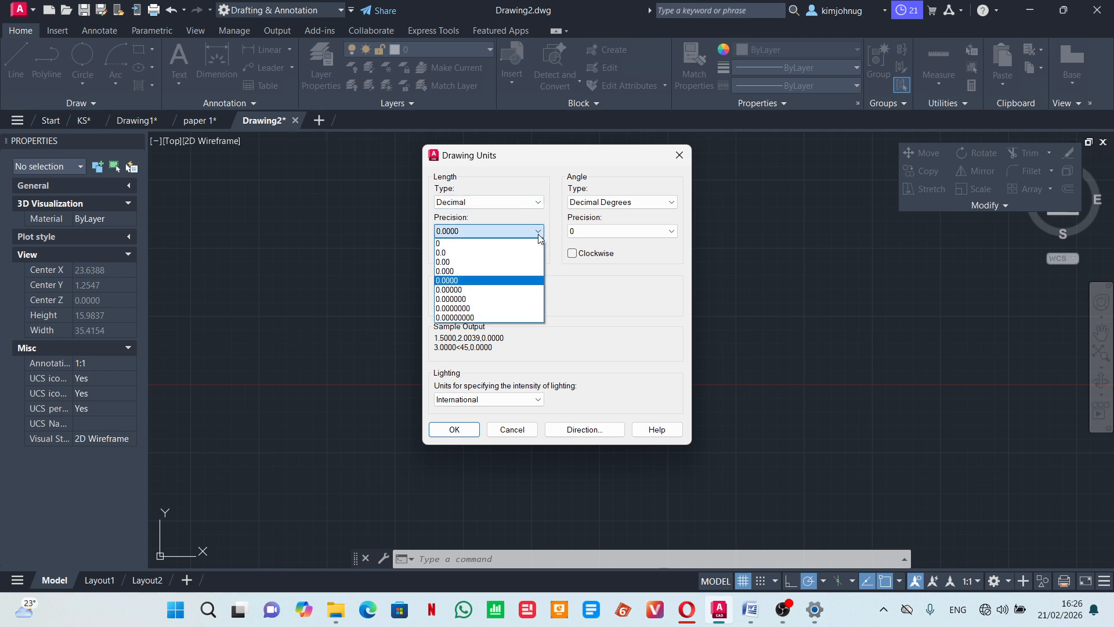
click(503, 245)
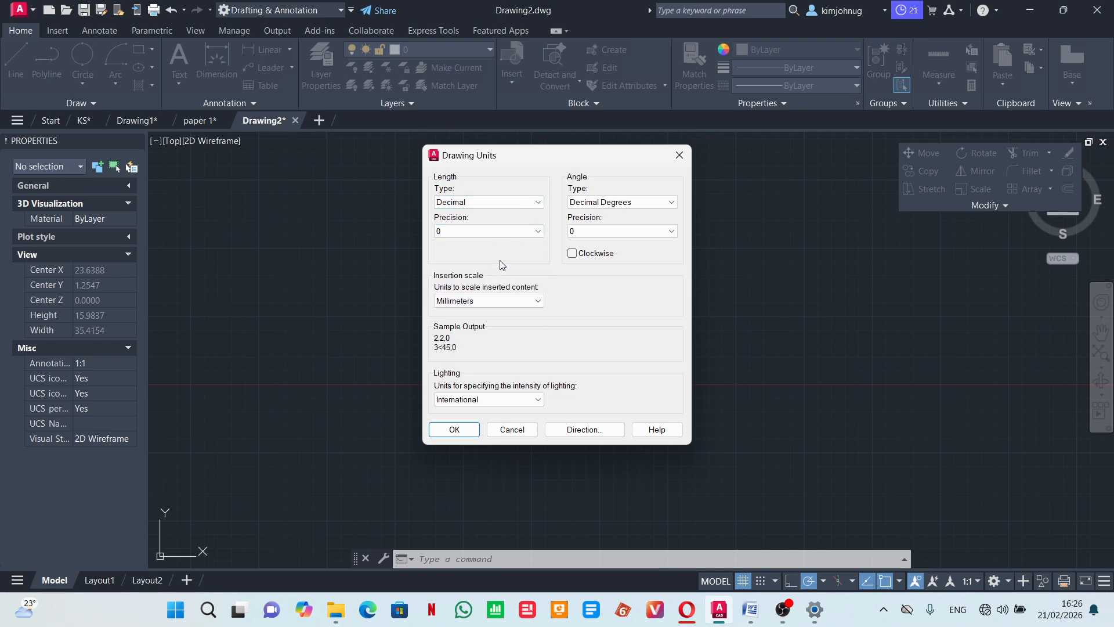
click(518, 400)
click(456, 434)
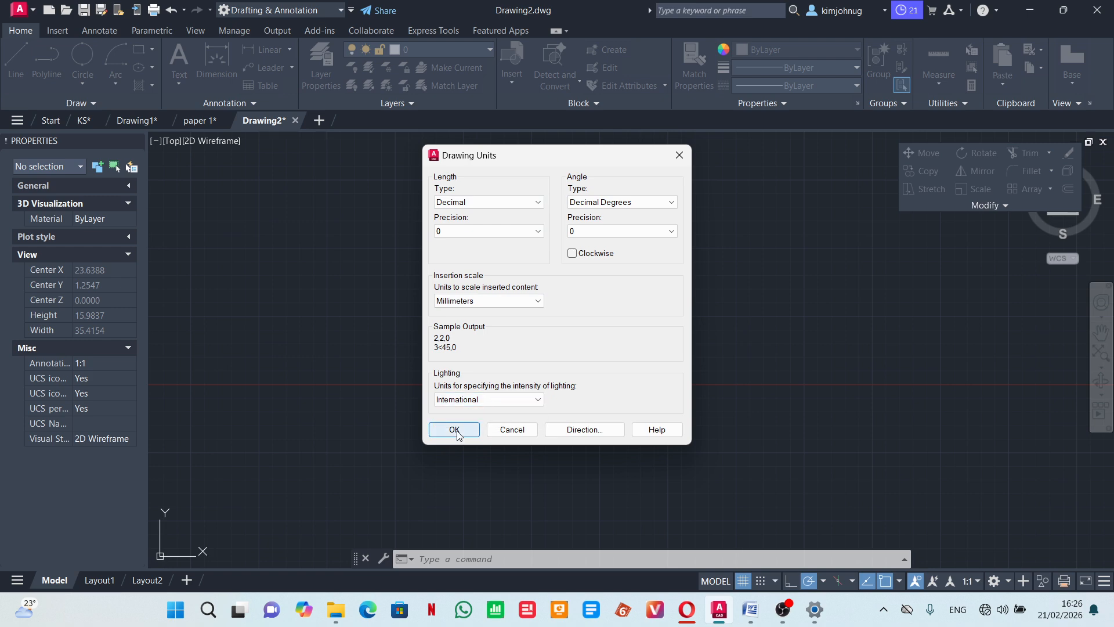
click(455, 429)
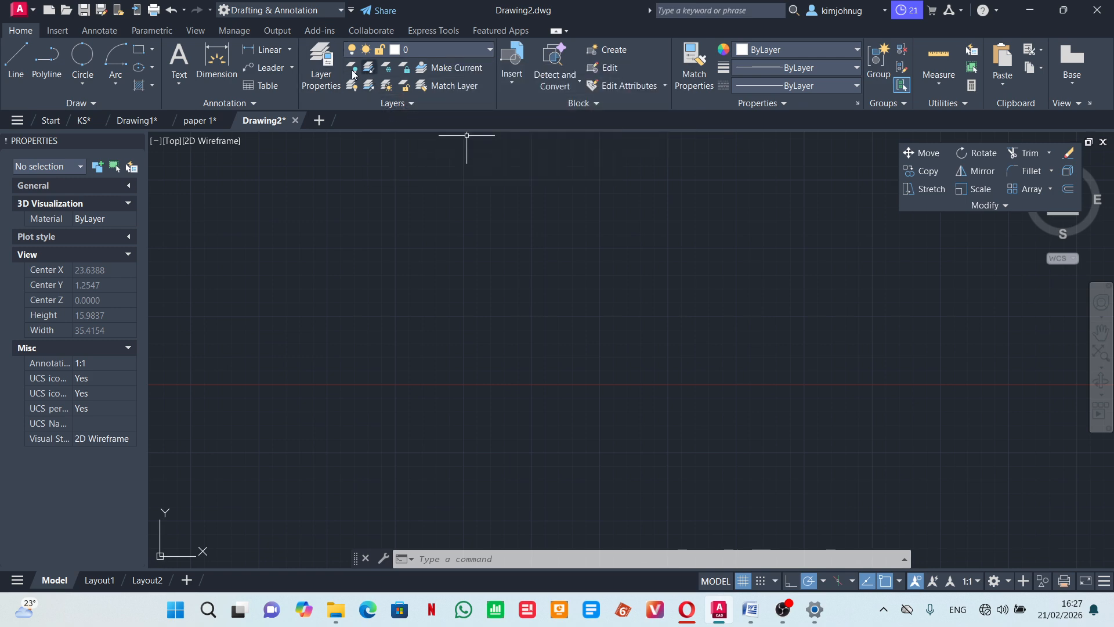
Draw a horizontal trial line about 7 mm long in the upper drawing area and erase it.
click(323, 70)
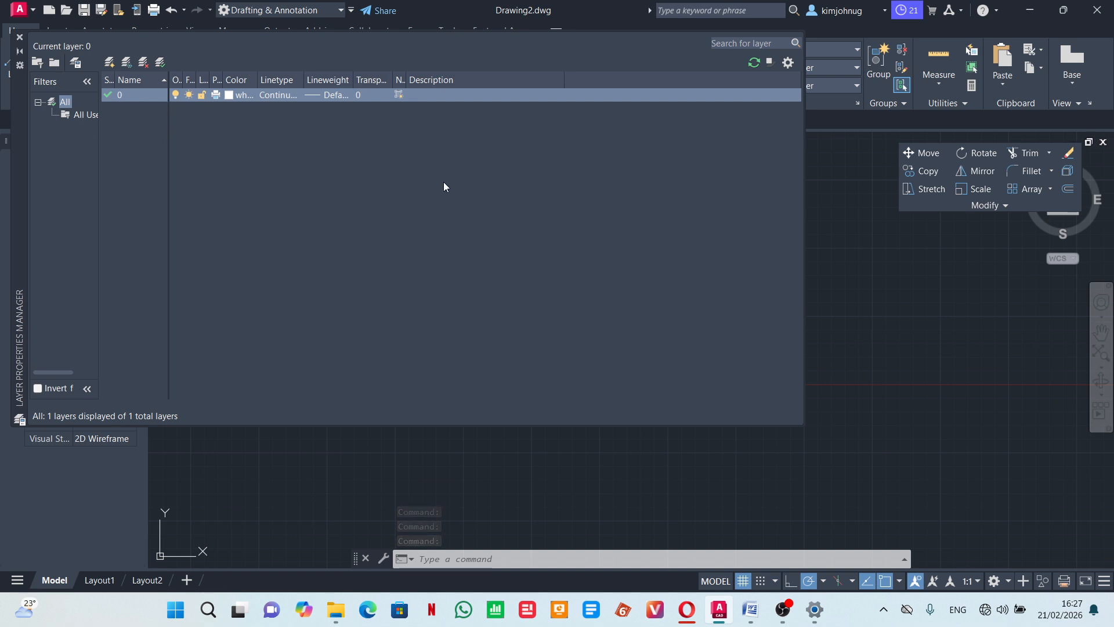
click(19, 36)
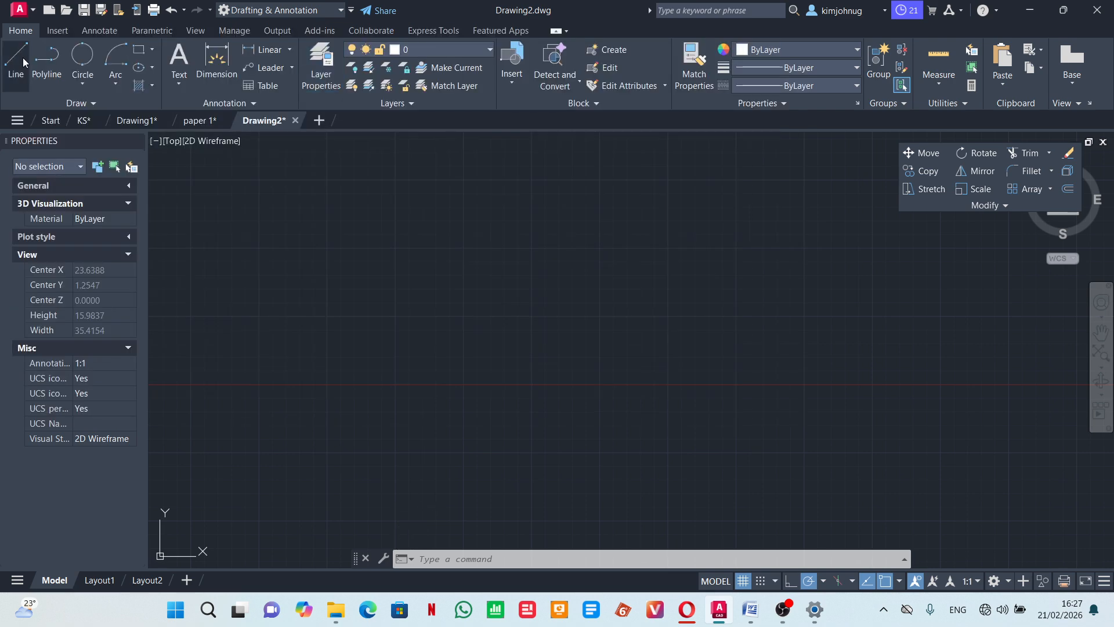
click(16, 58)
click(392, 230)
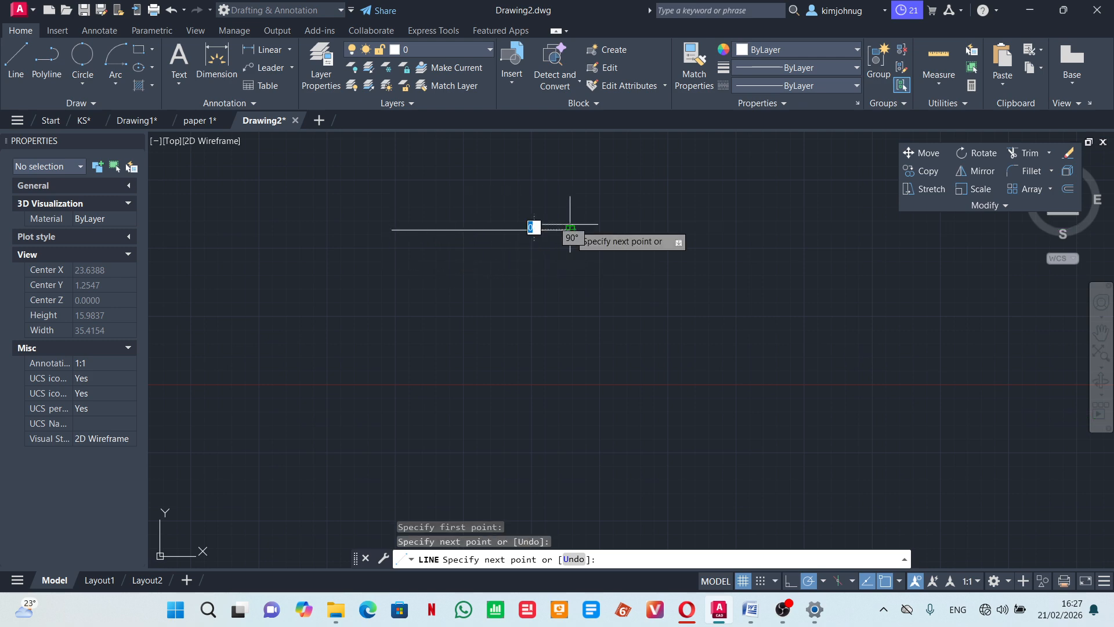
key(Escape)
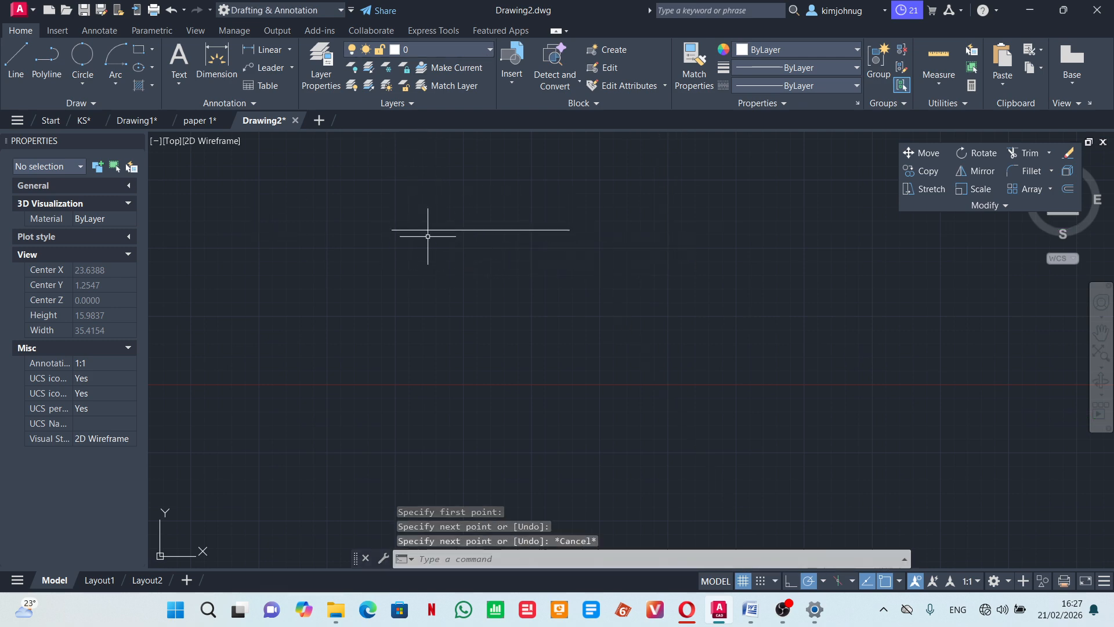
click(452, 231)
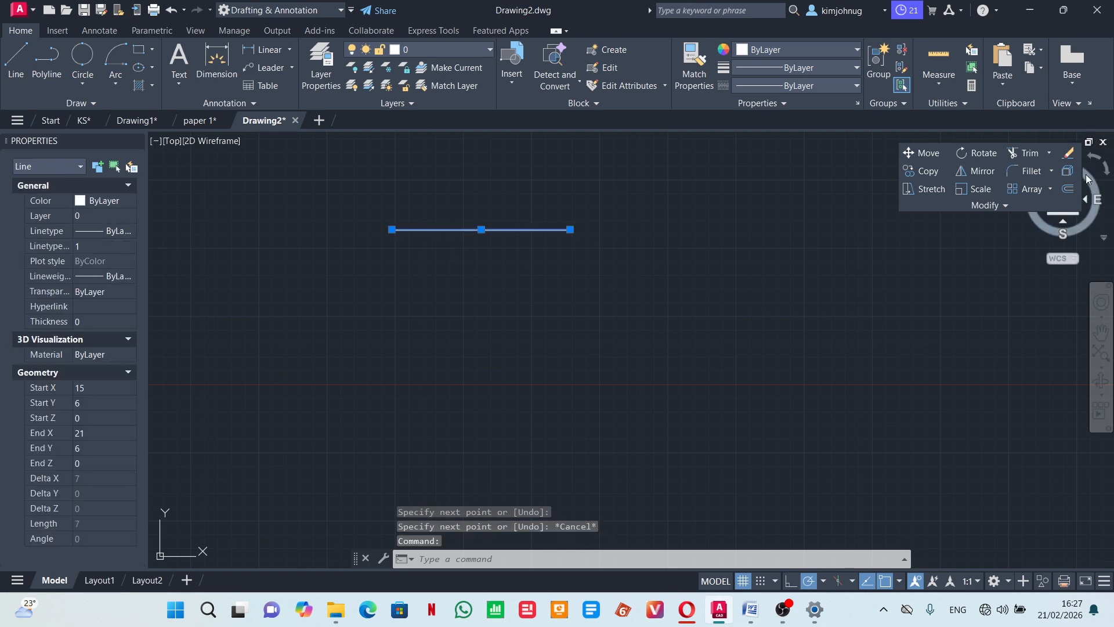
click(1068, 153)
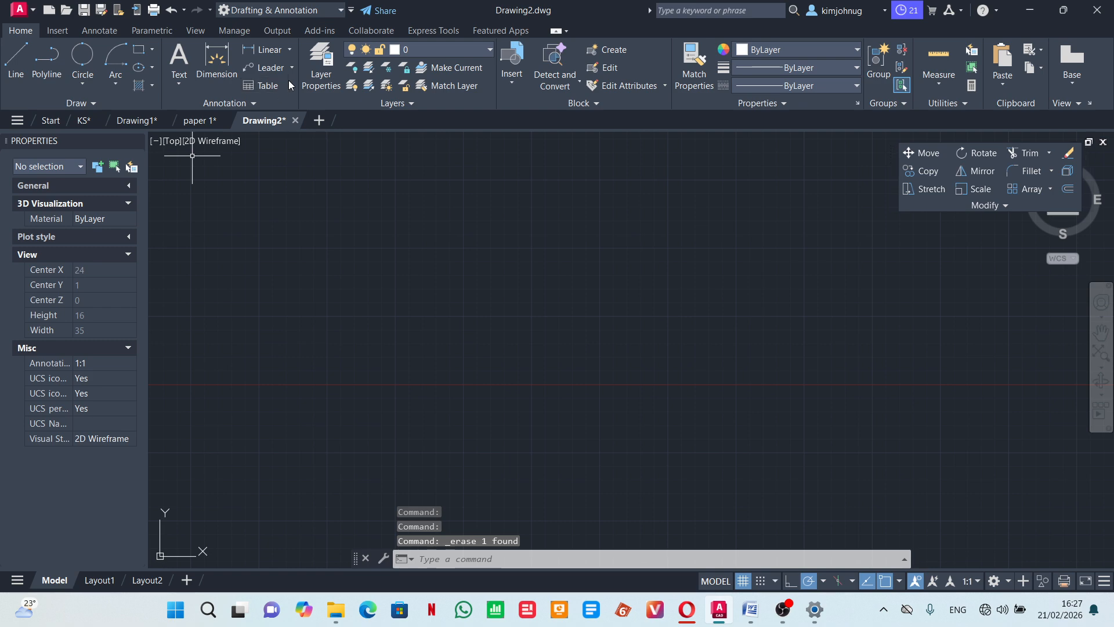
Create a new layer named "Construction lin" in the Layer Properties Manager.
click(323, 64)
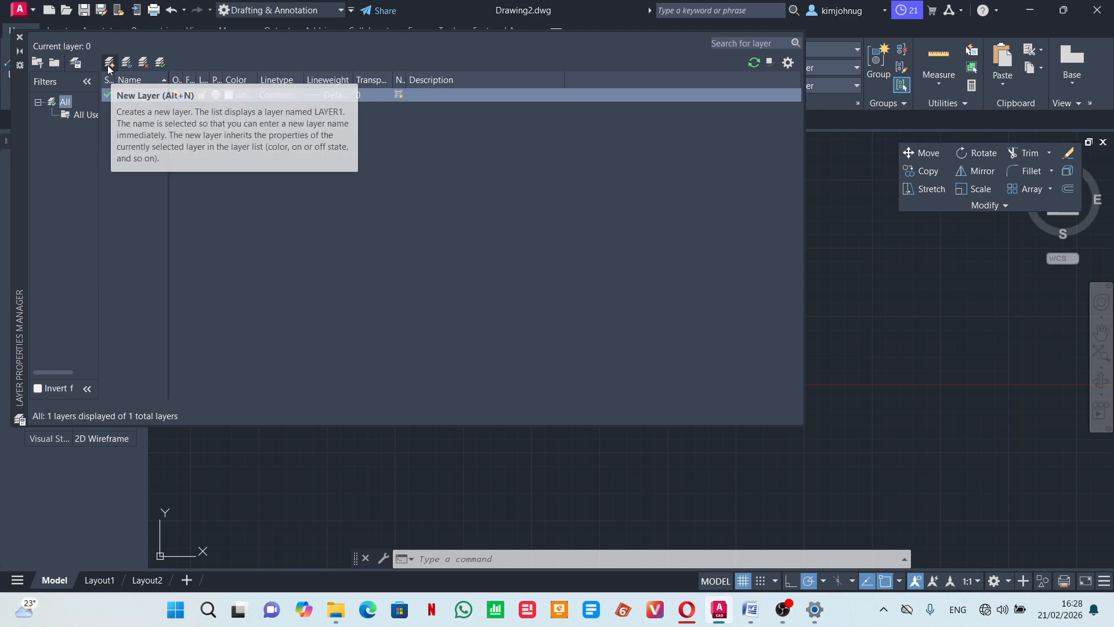
click(109, 67)
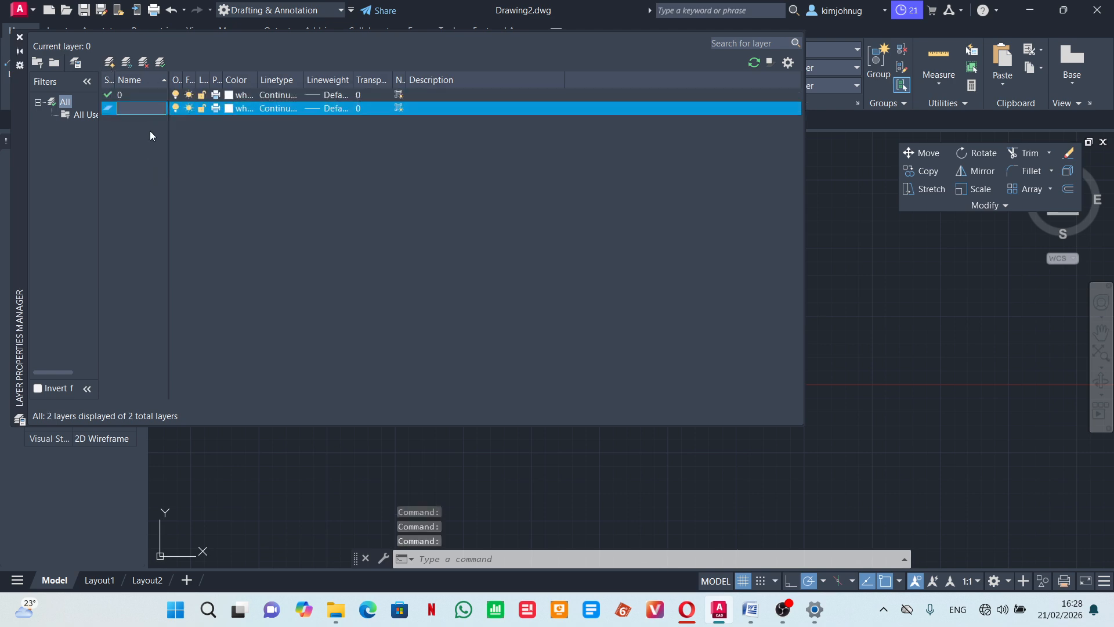
text(C)
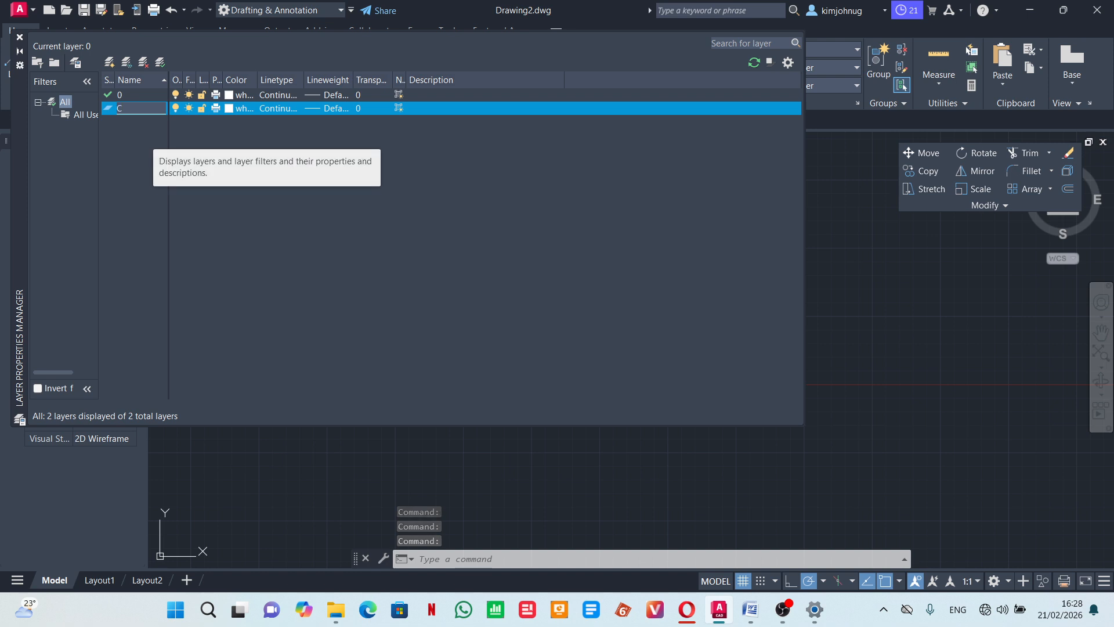
text(onstr)
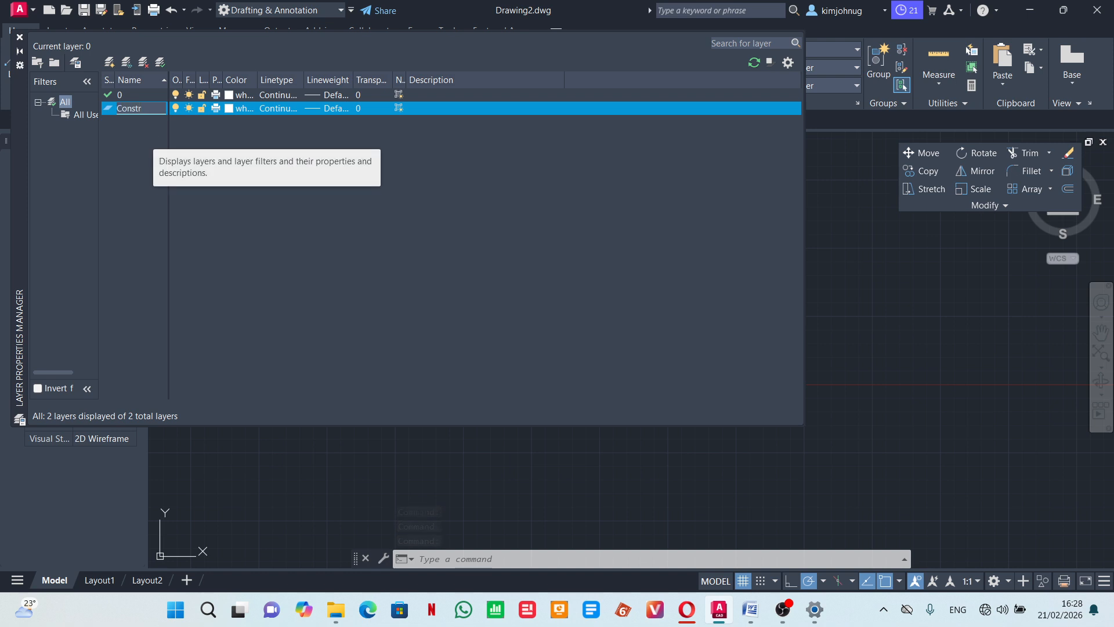
text(uction lin)
Set the construction layer's color to magenta and its lineweight to 0.05 mm.
click(236, 108)
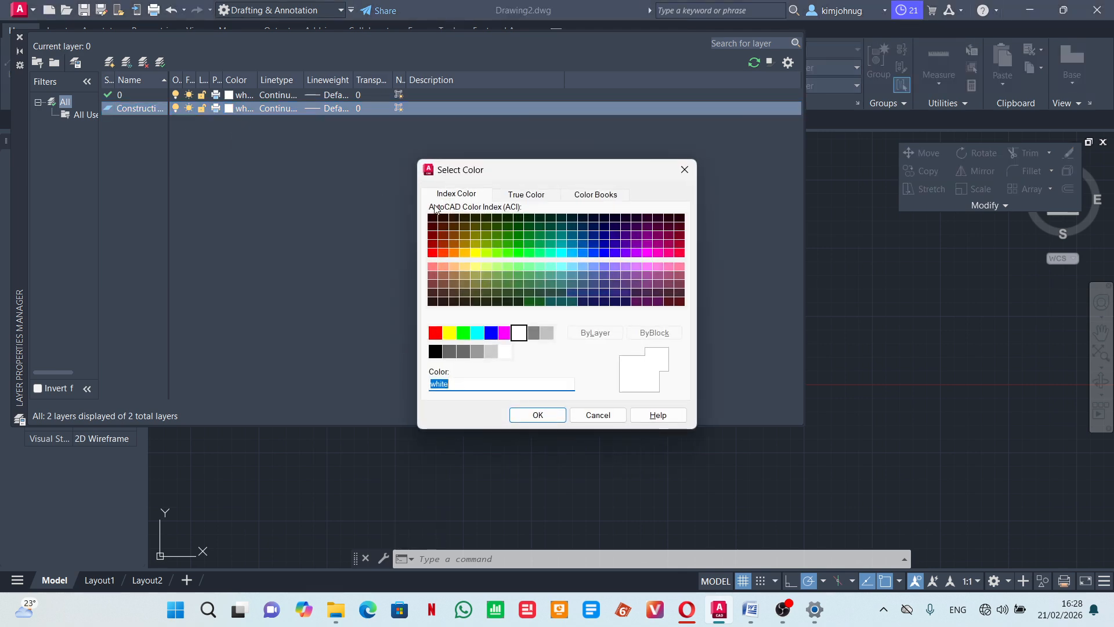
click(504, 332)
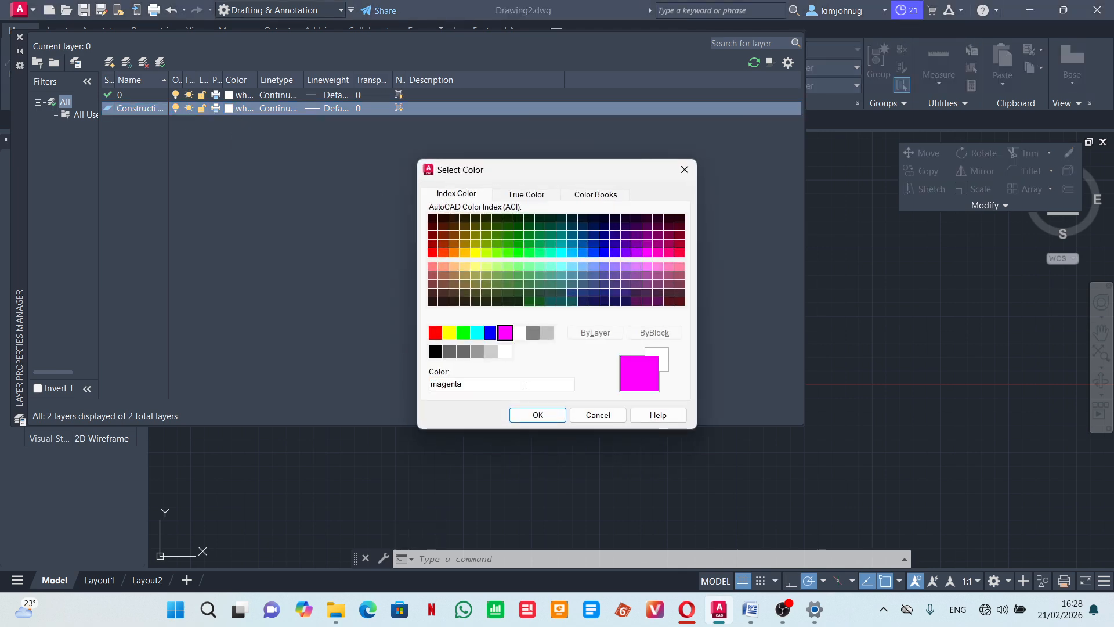
click(537, 415)
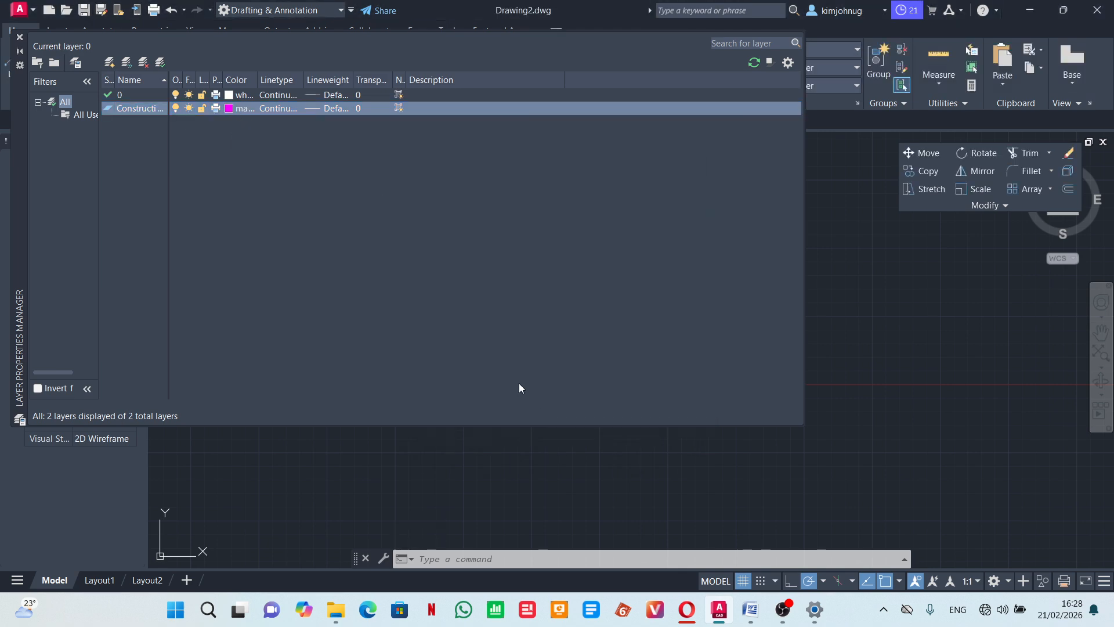
click(322, 107)
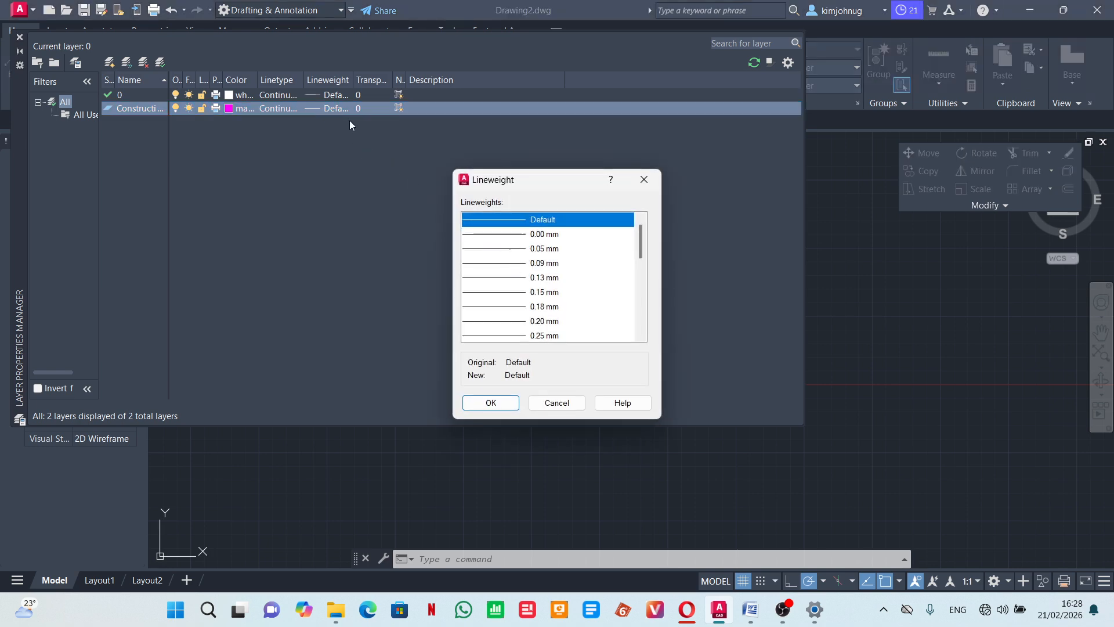
click(540, 250)
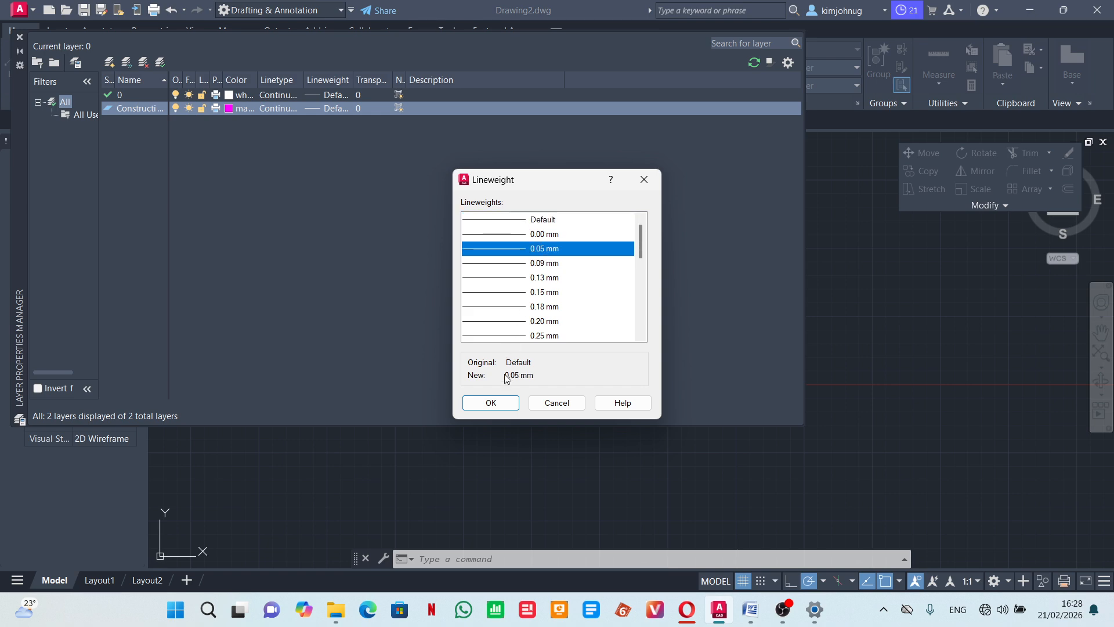
click(500, 402)
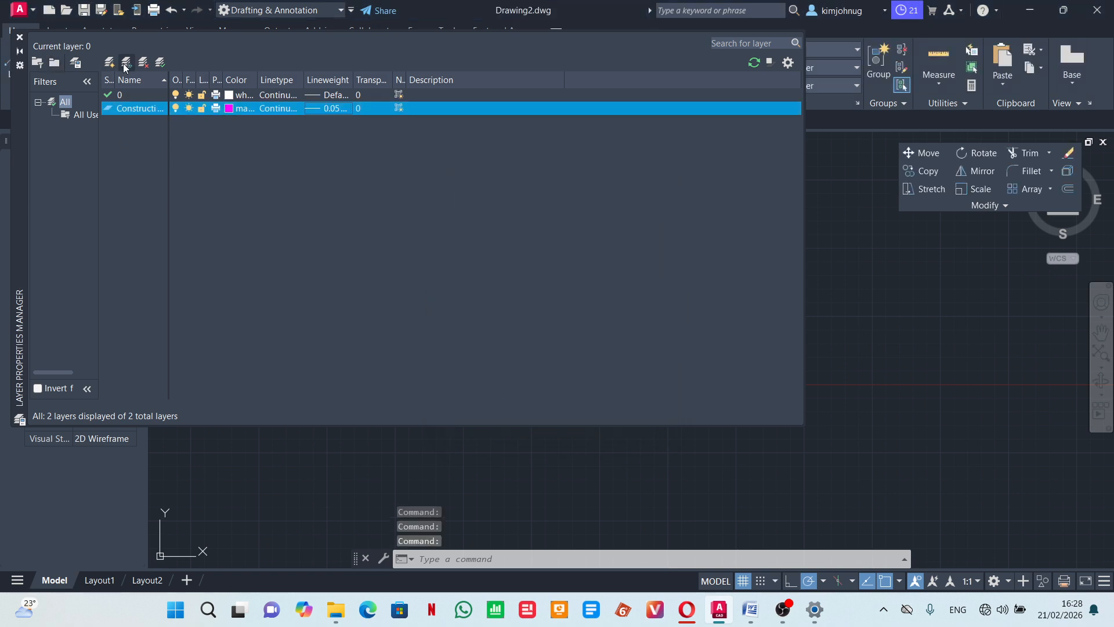
Create another layer named "Visible line" in the Layer Properties Manager.
click(114, 64)
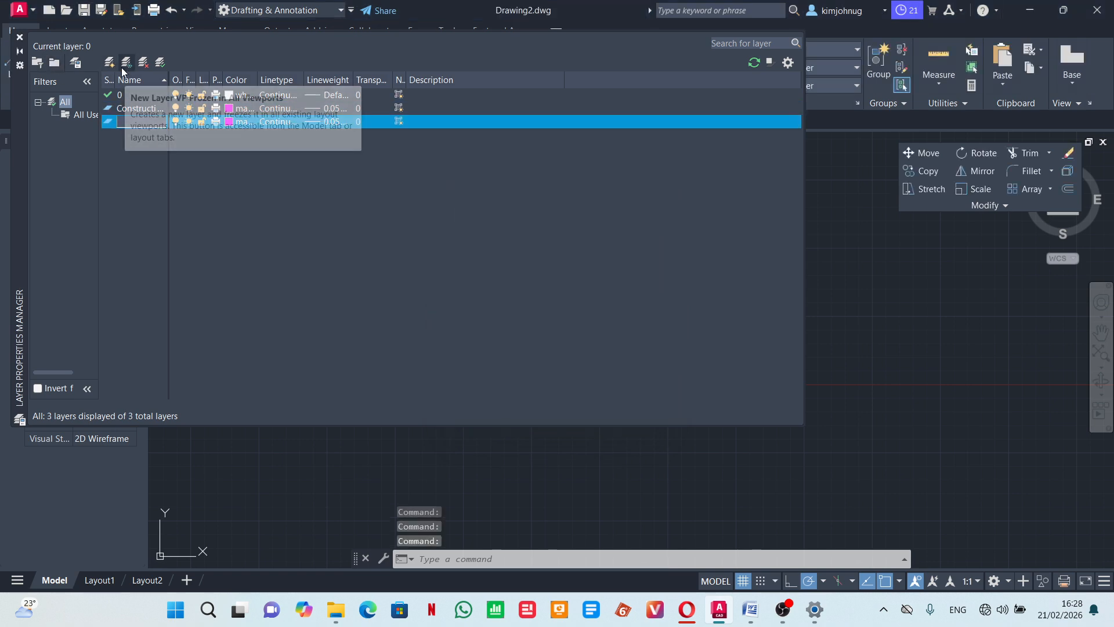
text(Vi)
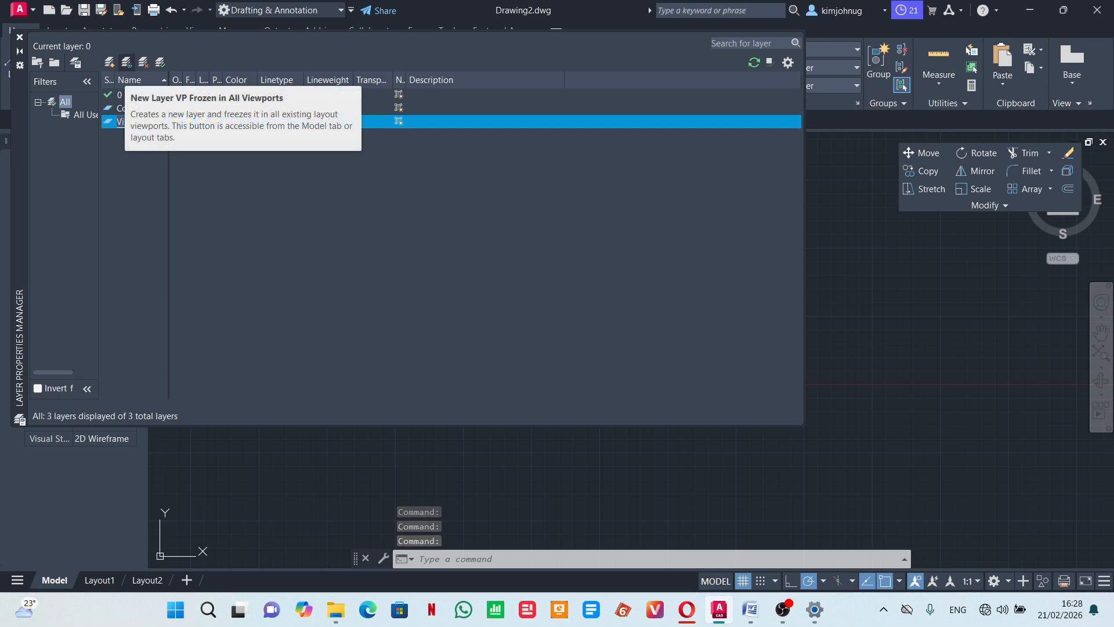
text(si)
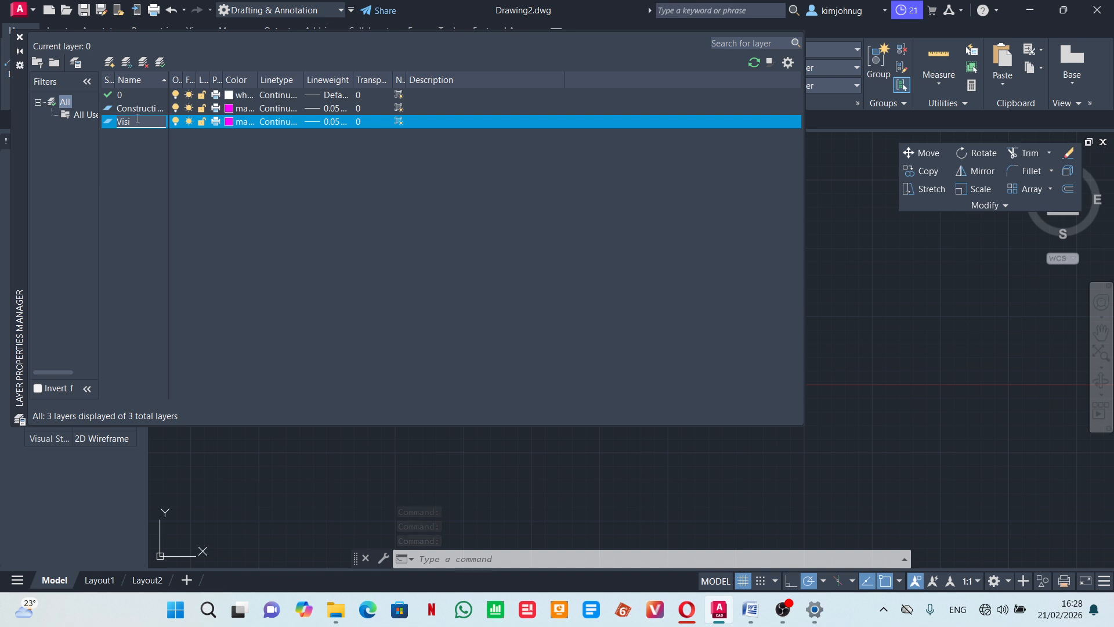
text(ble l)
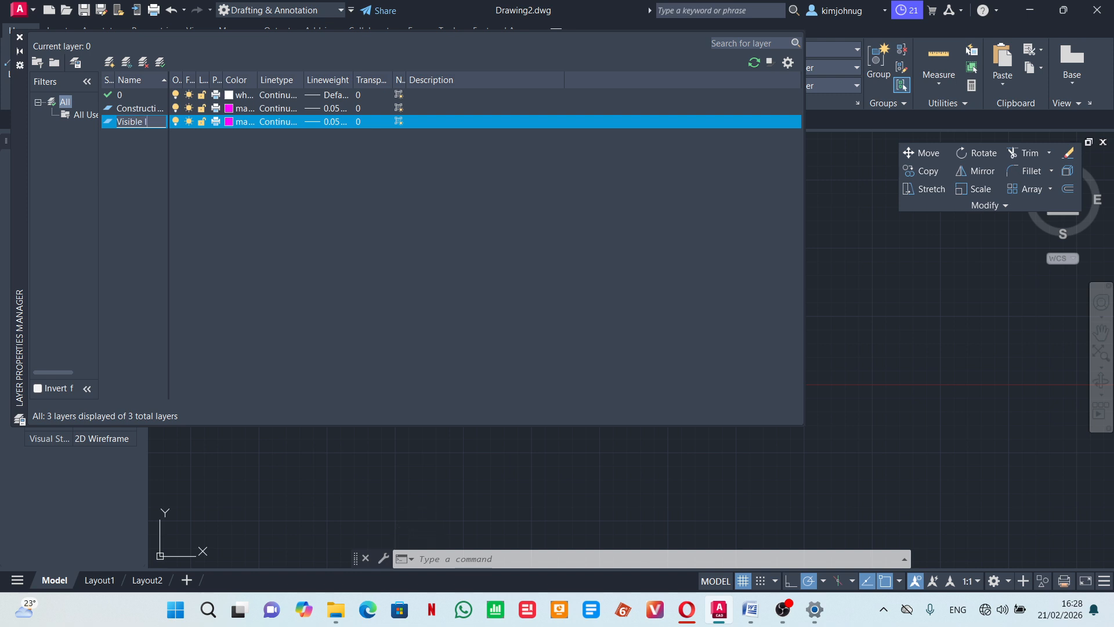
text(ine)
Set the Visible line layer's color to green and its lineweight to 1.06 mm.
click(234, 123)
click(233, 123)
click(463, 333)
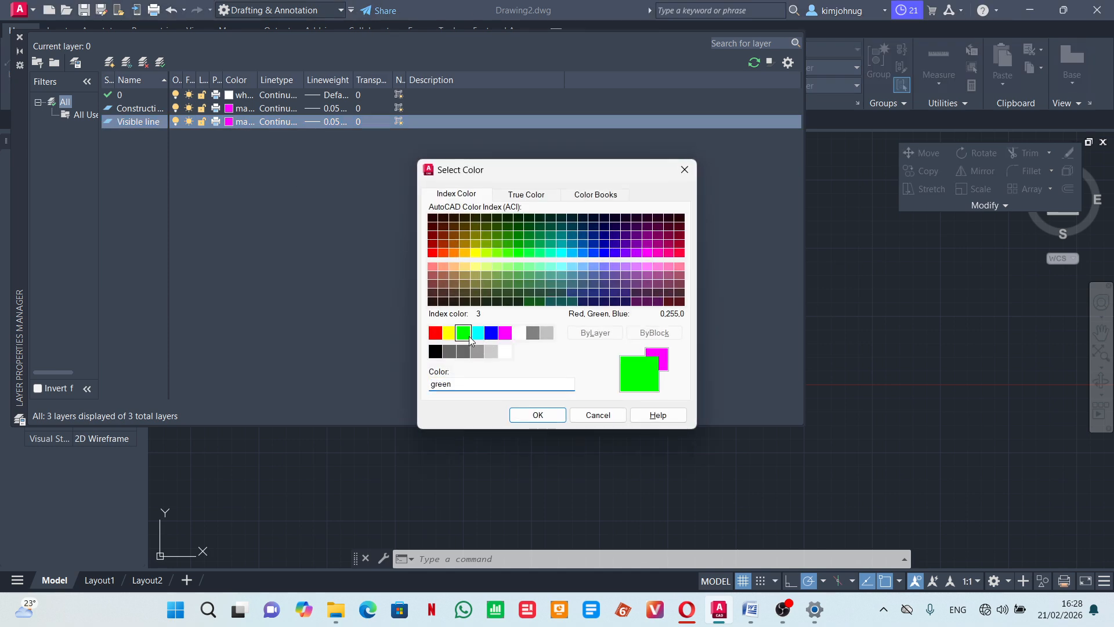
click(538, 415)
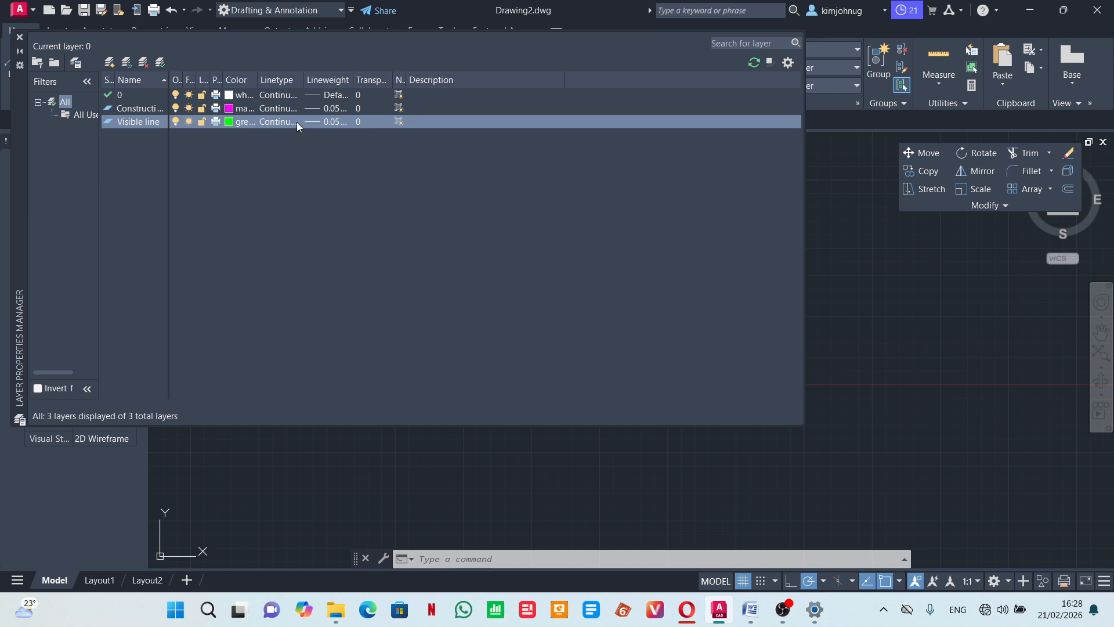
click(332, 122)
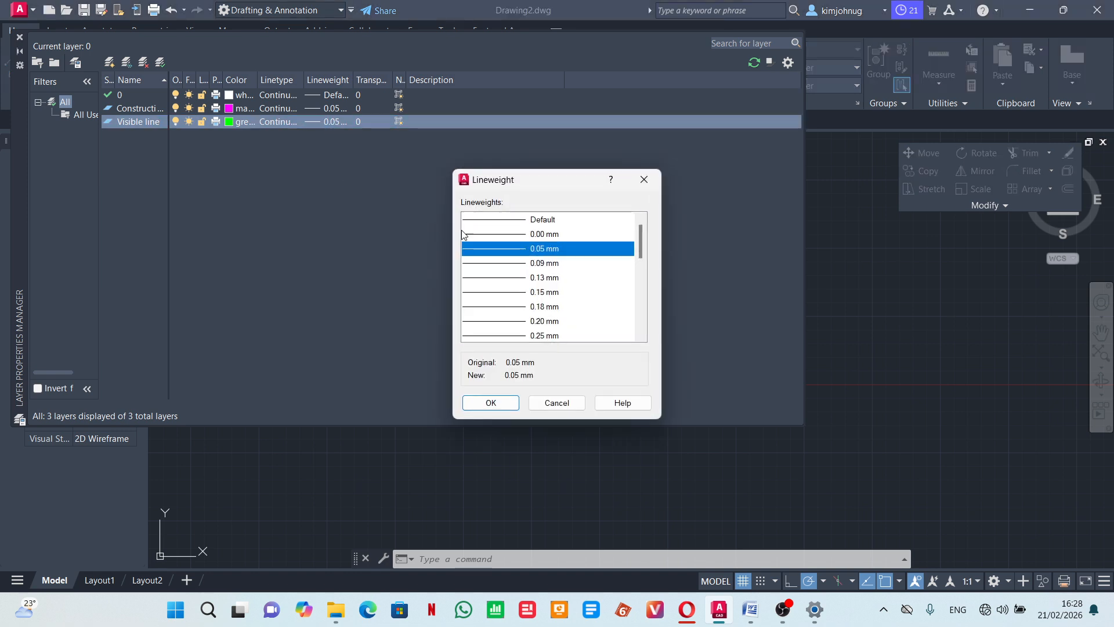
scroll(578, 325, down, 3)
scroll(583, 297, down, 1)
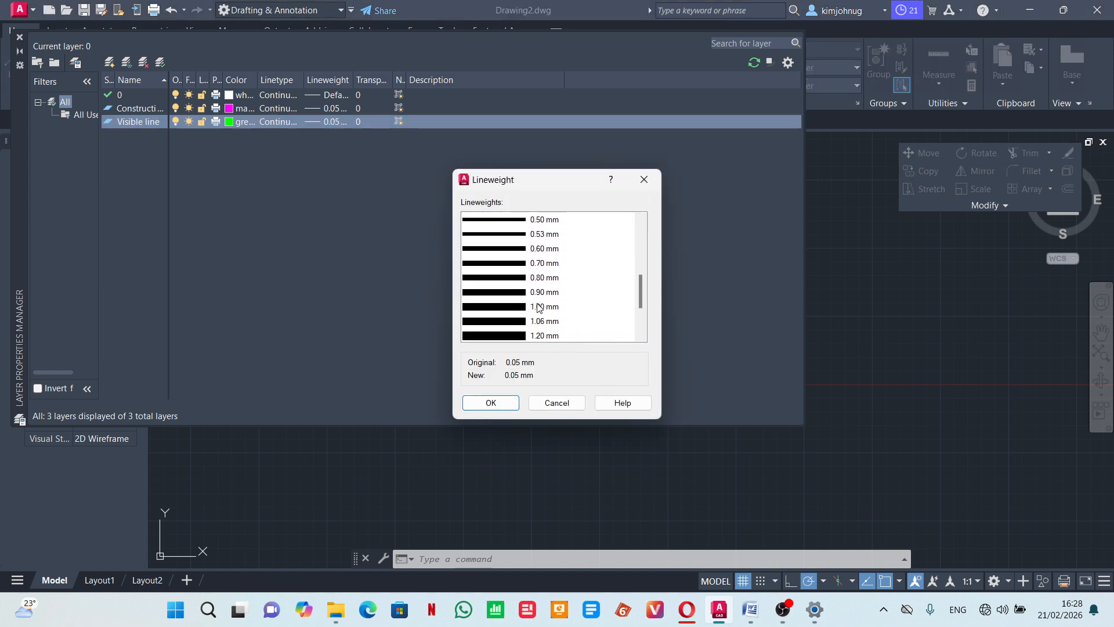
click(544, 321)
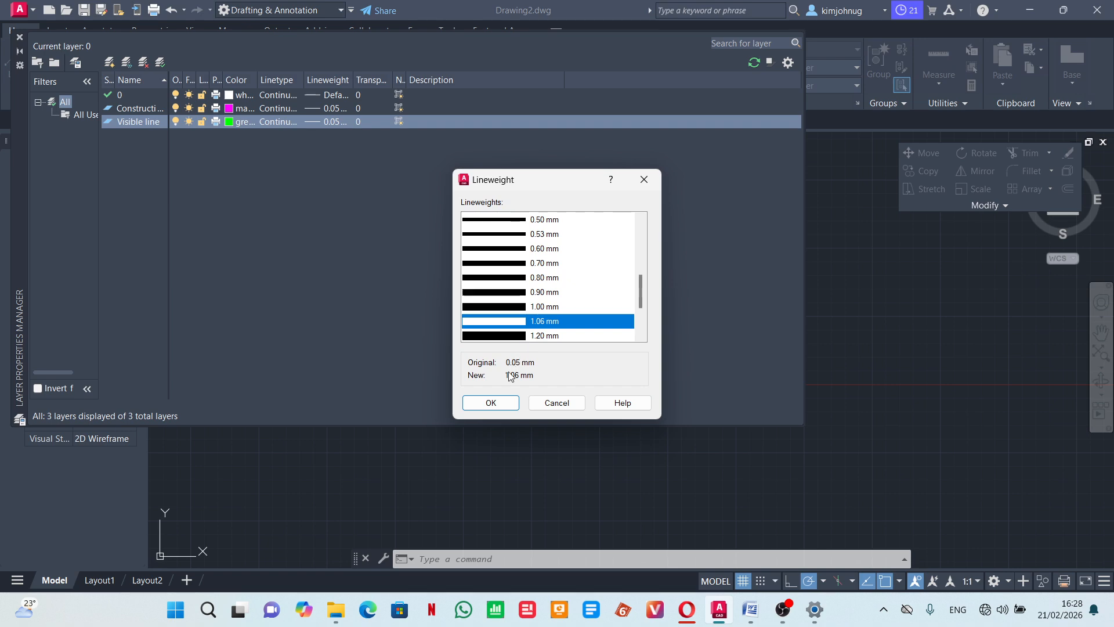
click(486, 405)
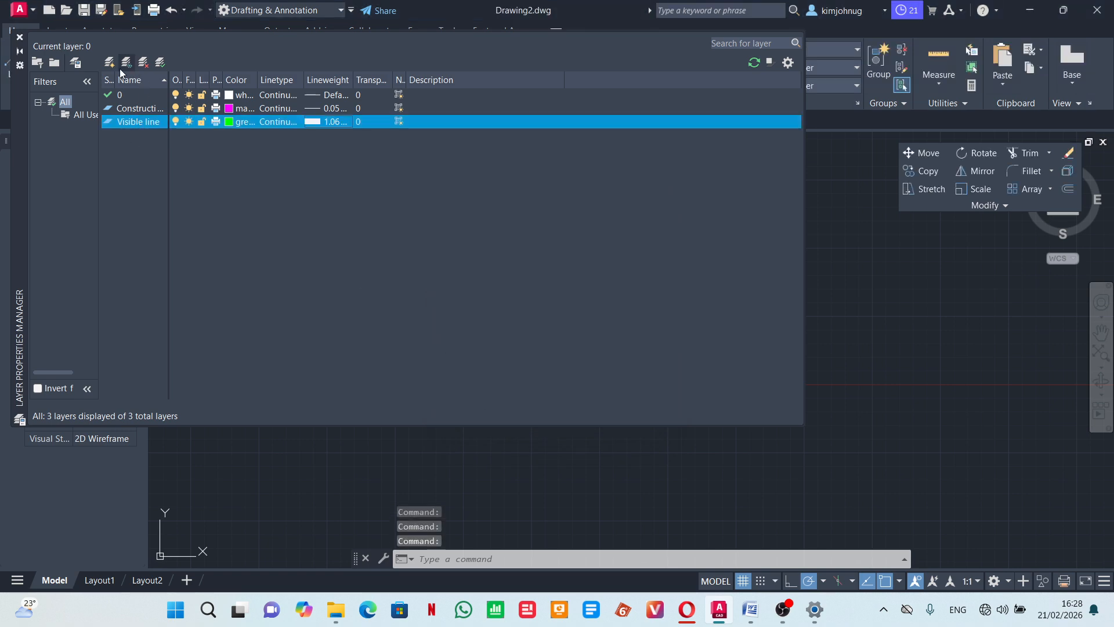
Create a further layer named "Hidden lines" in the Layer Properties Manager.
click(110, 63)
text(H)
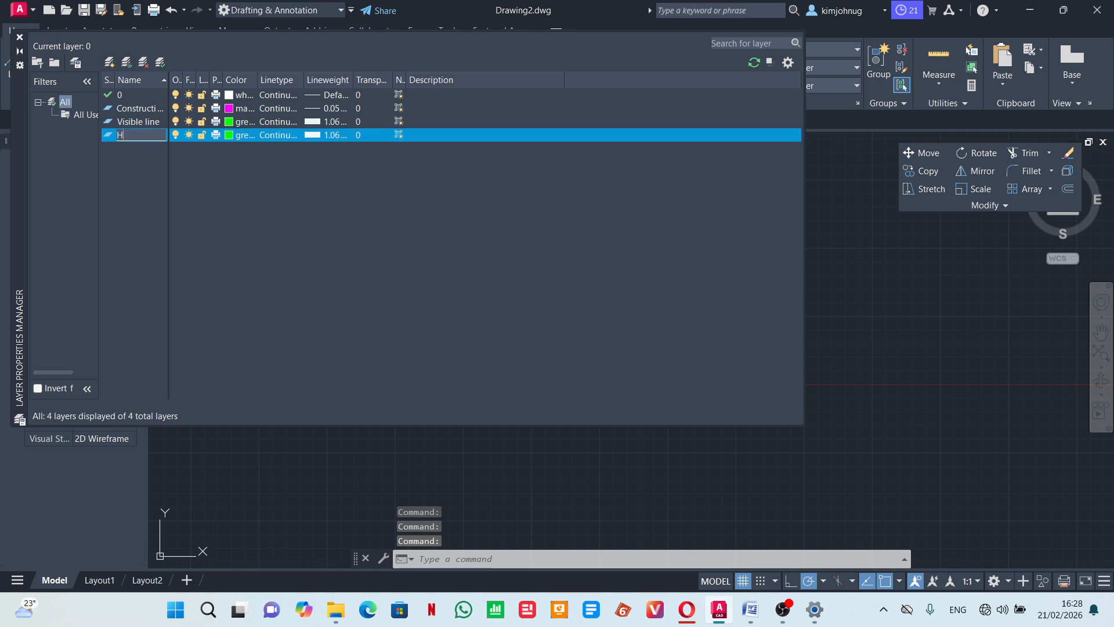
text(idden lines)
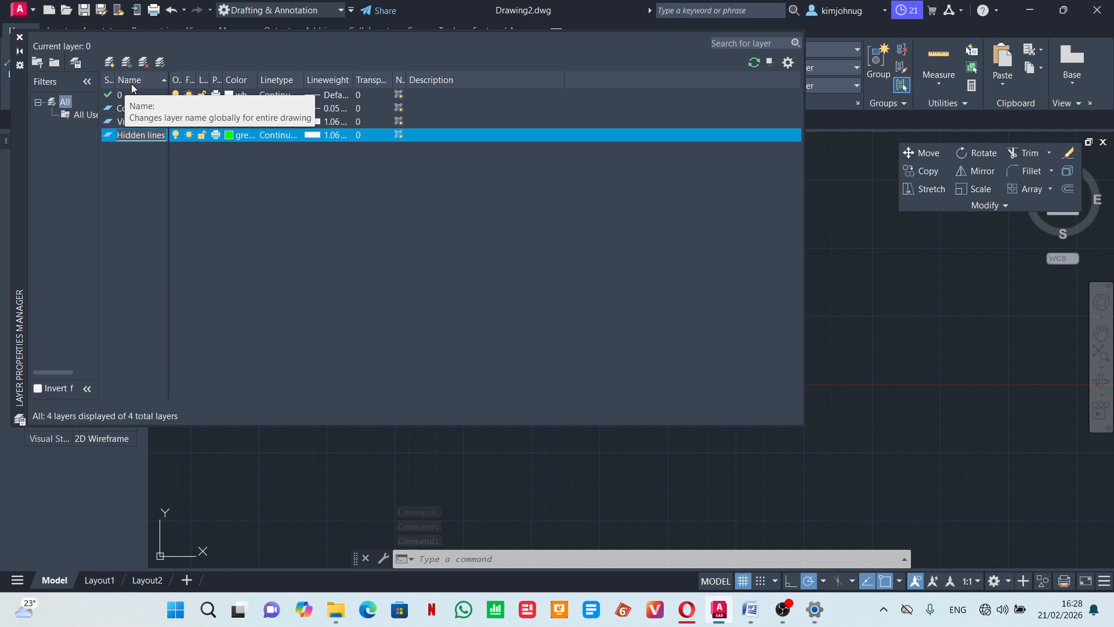
key(Return)
Set the Hidden lines layer's color to index 51 and its lineweight to Default.
click(234, 136)
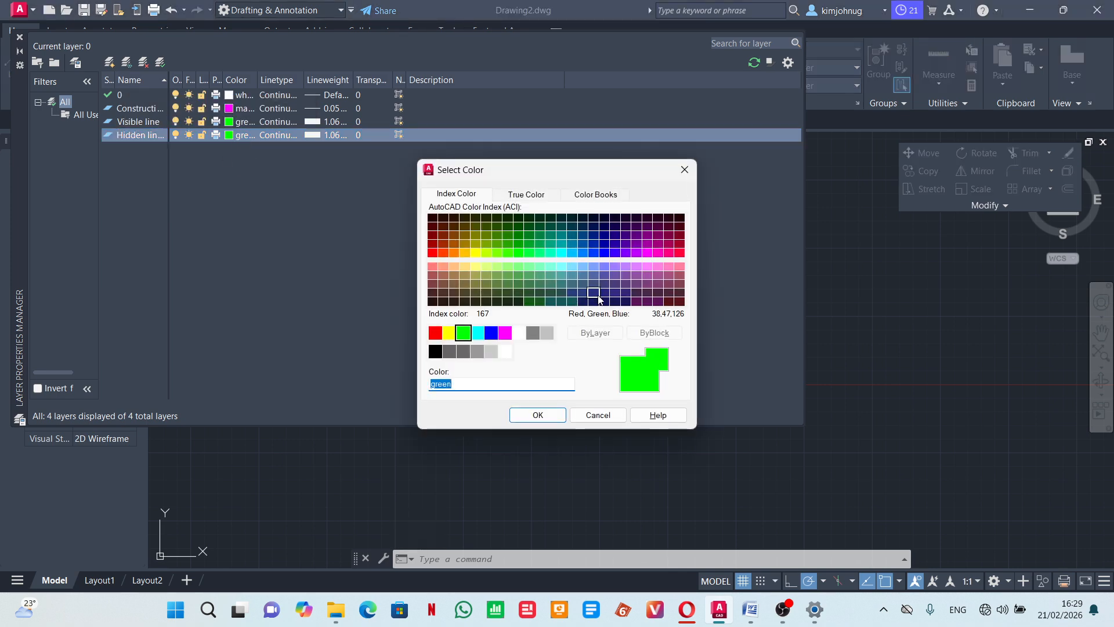
click(476, 267)
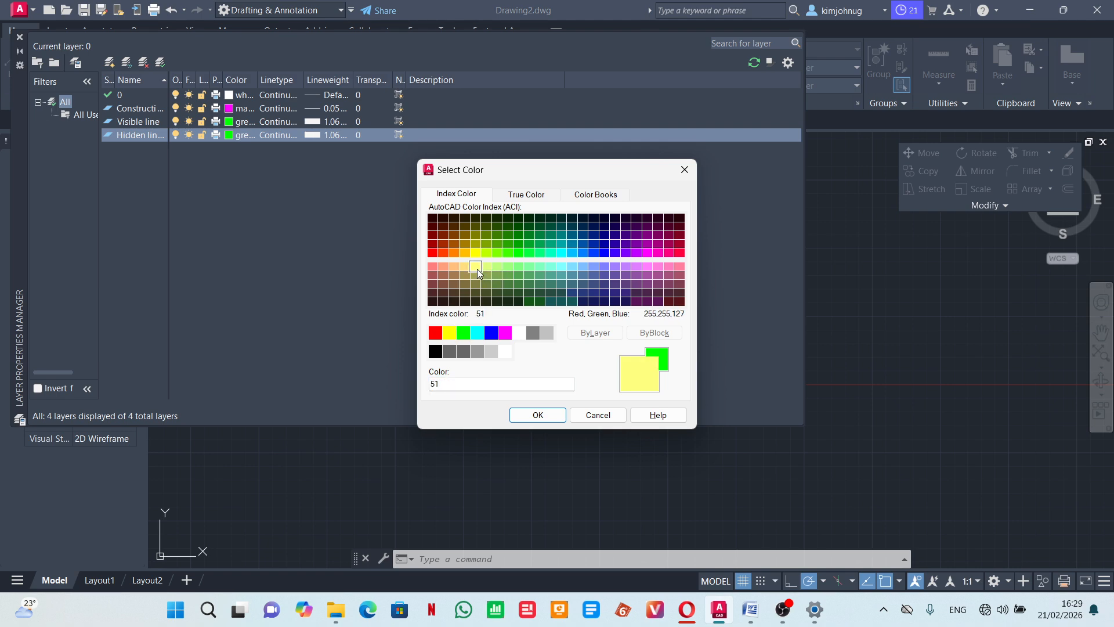
click(526, 415)
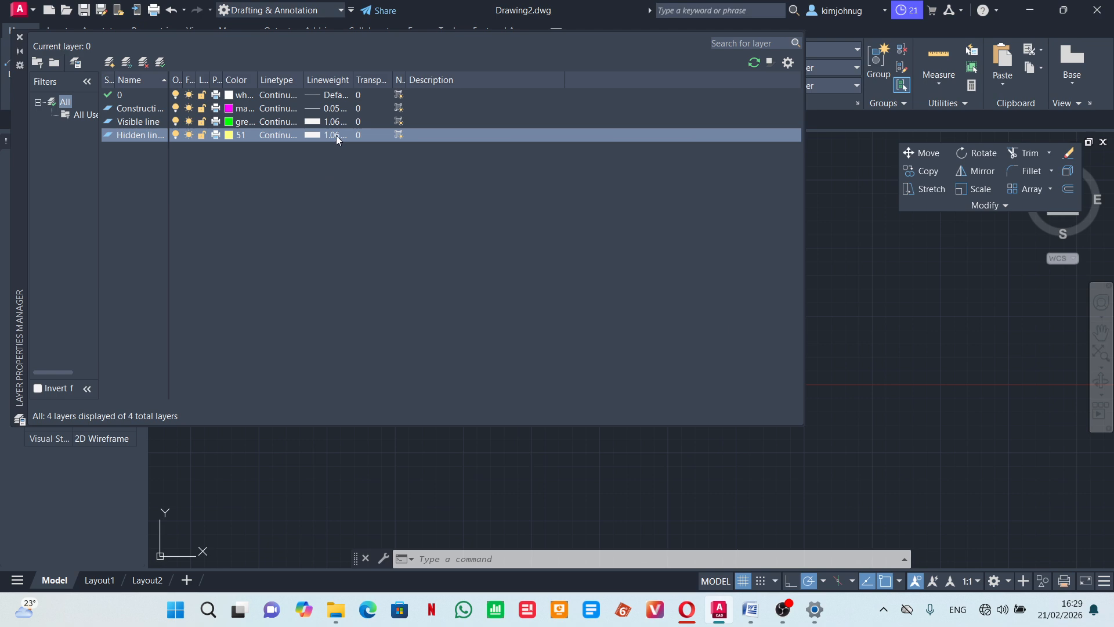
click(336, 135)
scroll(549, 246, up, 4)
click(541, 221)
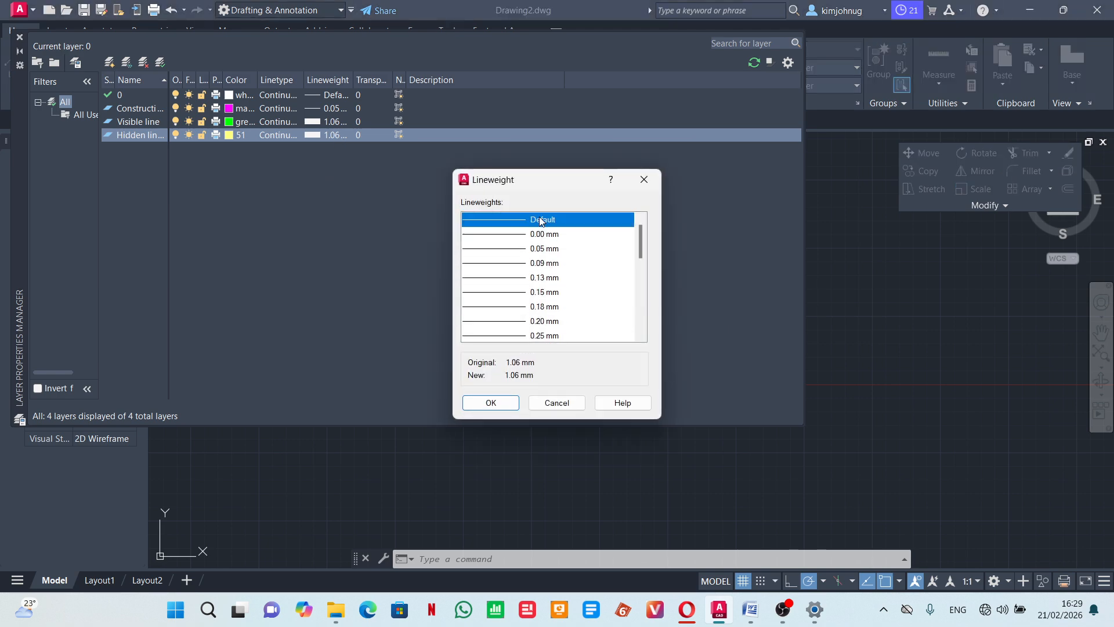
click(498, 403)
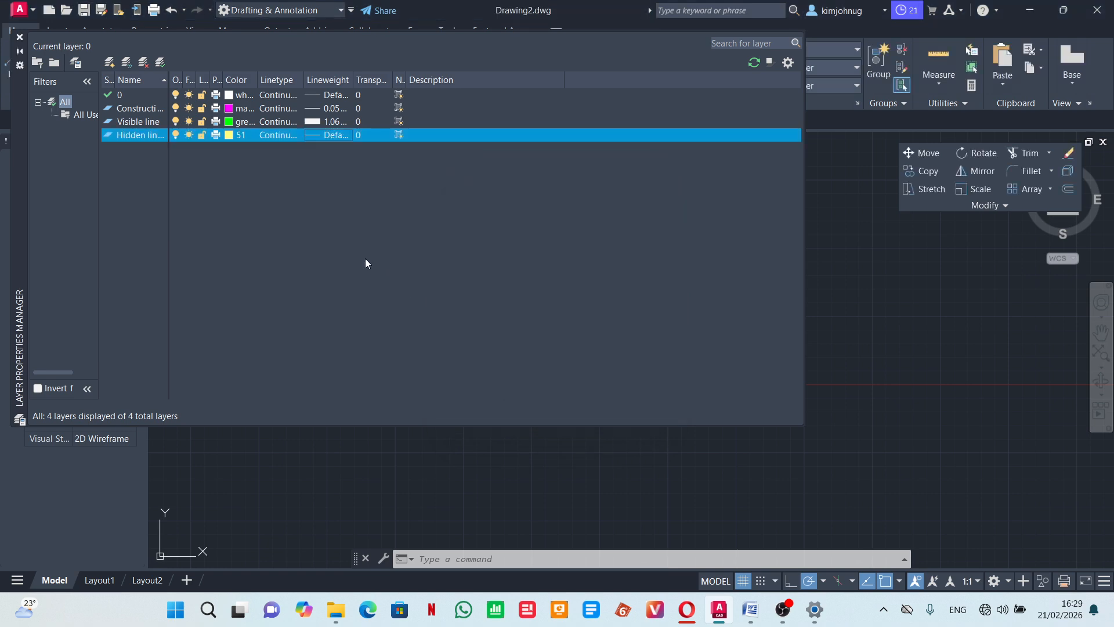
Load the DASHED linetype from acad.lin and assign it to the Hidden lines layer.
click(268, 138)
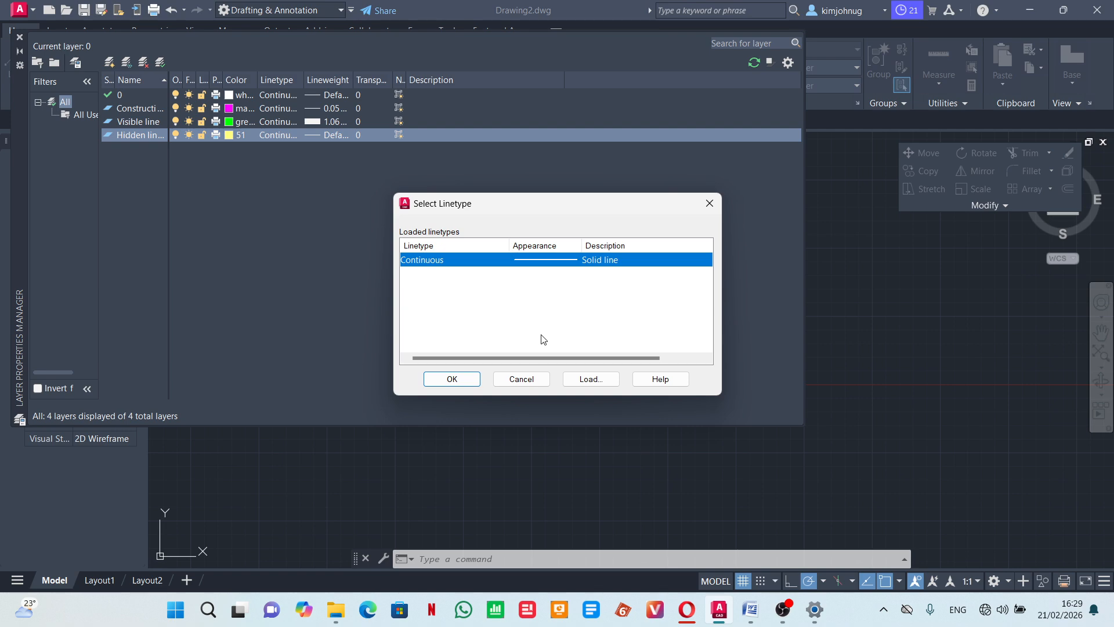
click(583, 383)
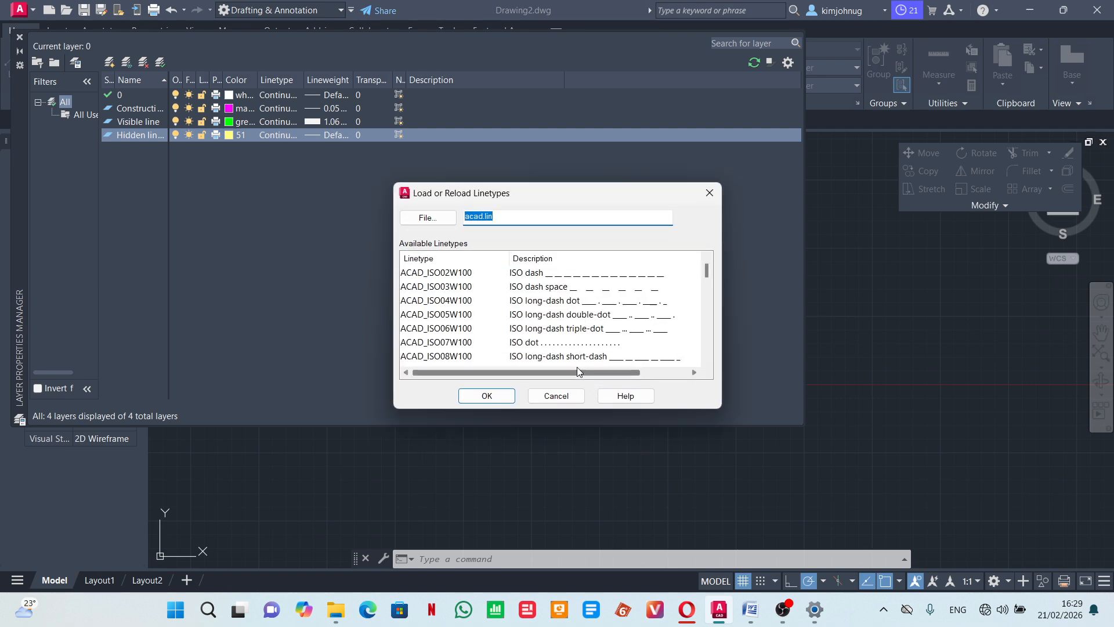
scroll(539, 318, down, 4)
scroll(473, 321, down, 2)
click(458, 357)
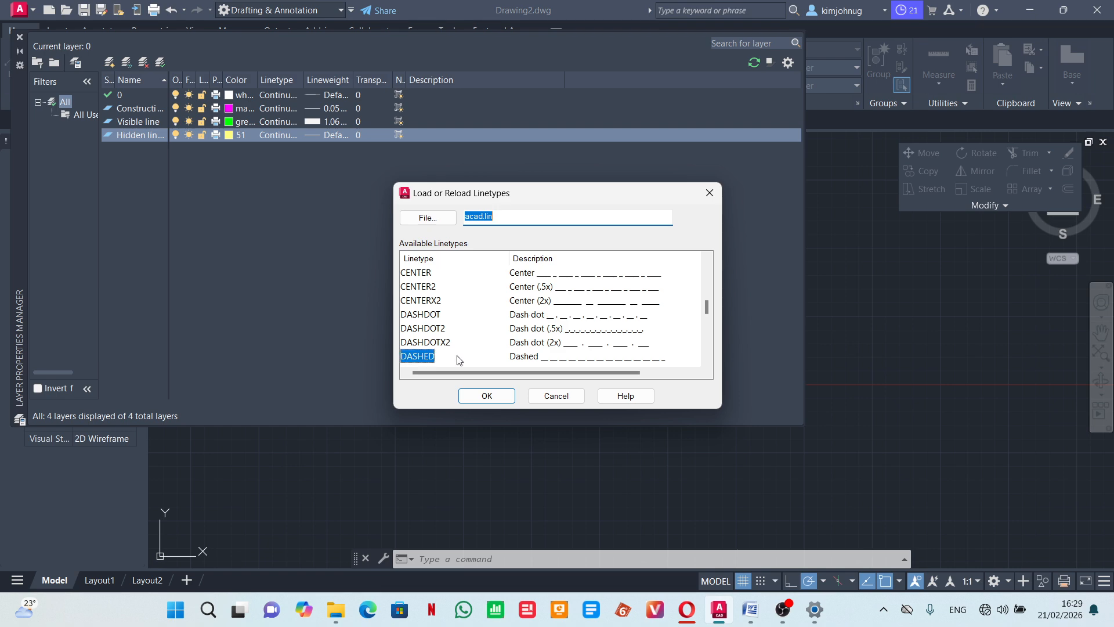
click(487, 395)
click(502, 276)
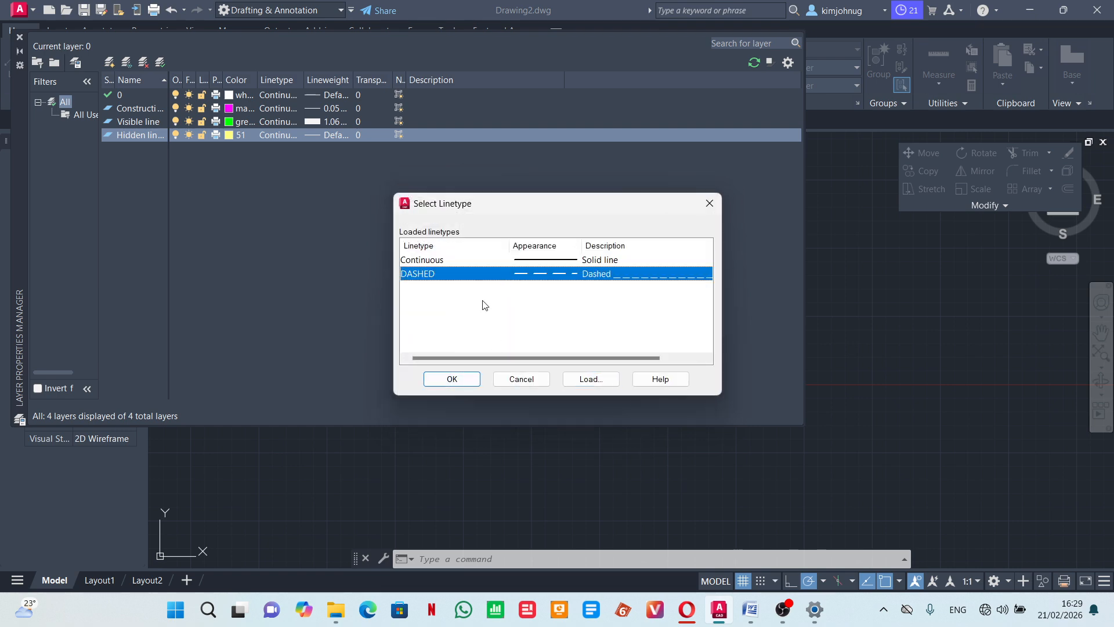
click(469, 381)
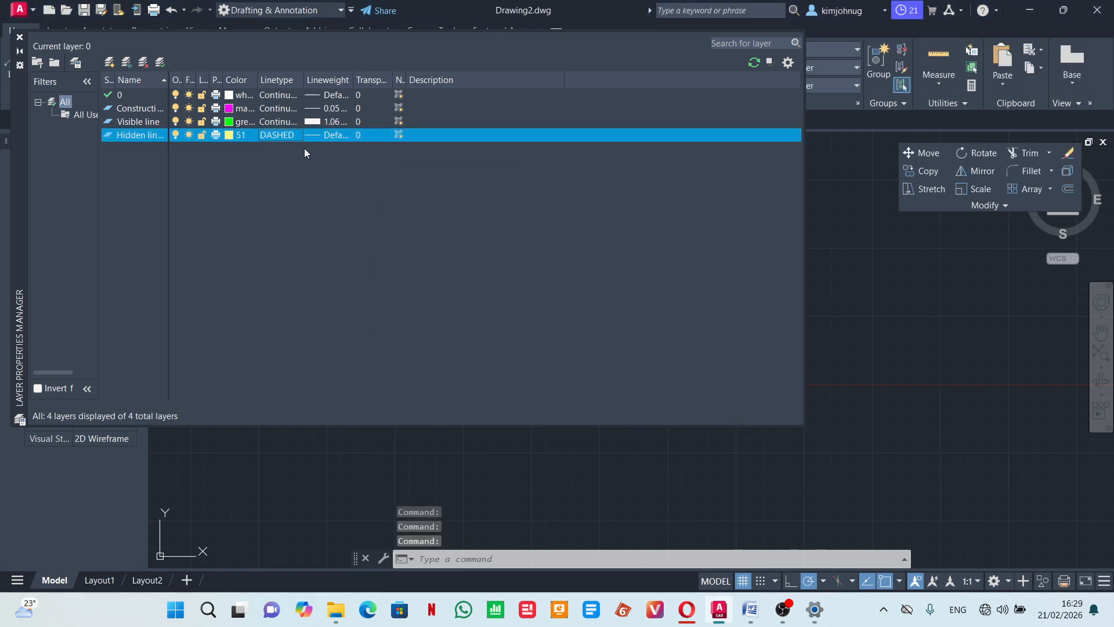
Close the Layer Properties Manager and make Construction line the current layer.
click(20, 37)
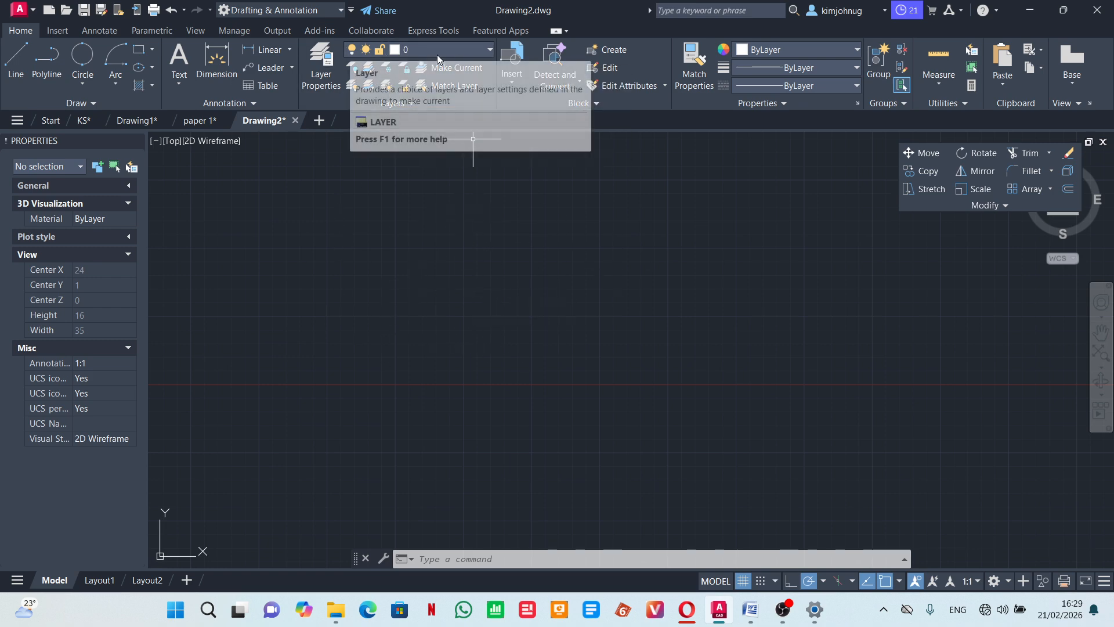
click(486, 50)
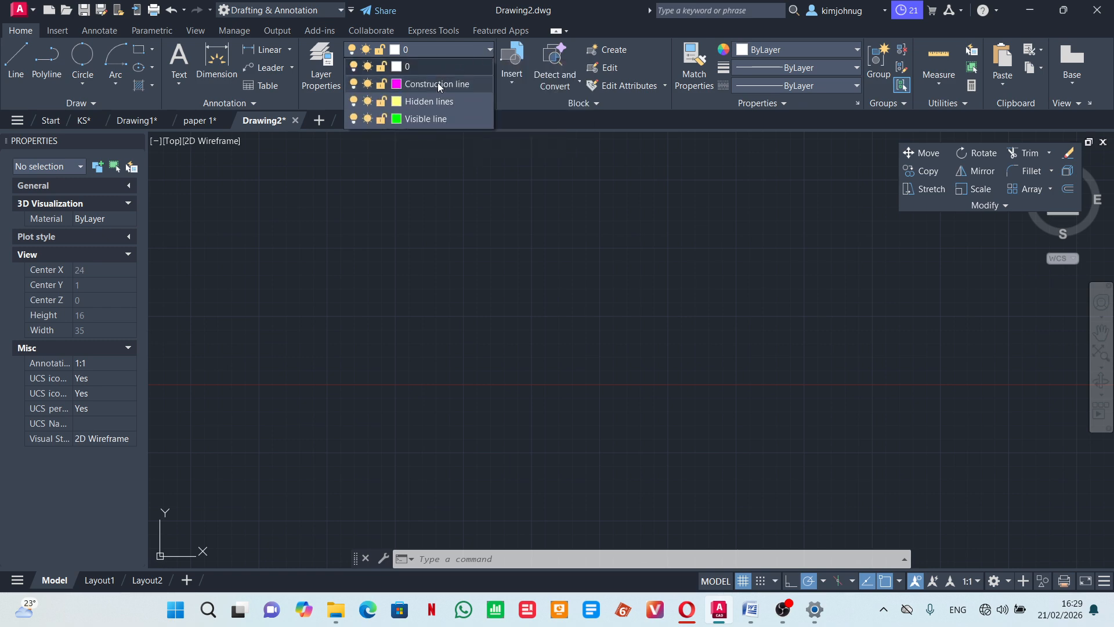
click(436, 84)
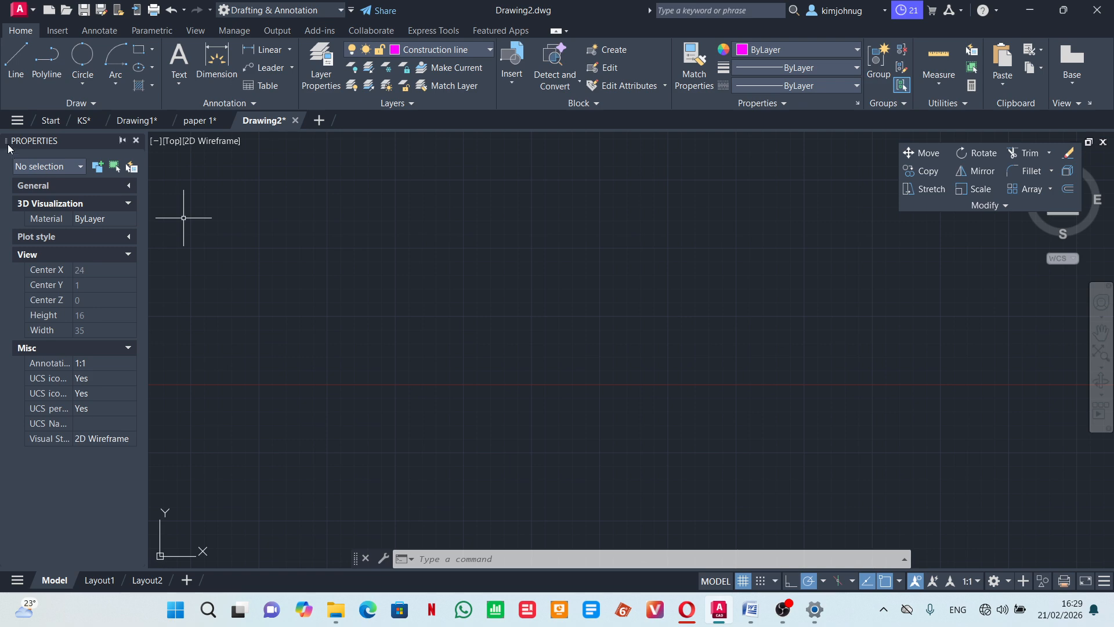
Draw a horizontal trial line about 6 mm long on the Construction line layer and erase it.
click(19, 58)
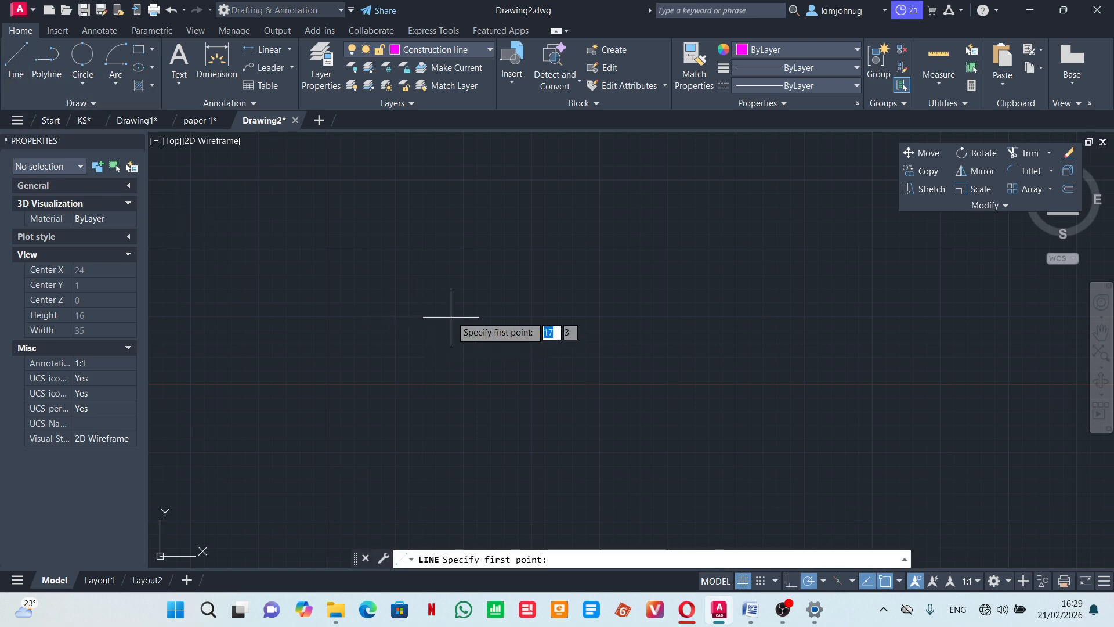
click(427, 275)
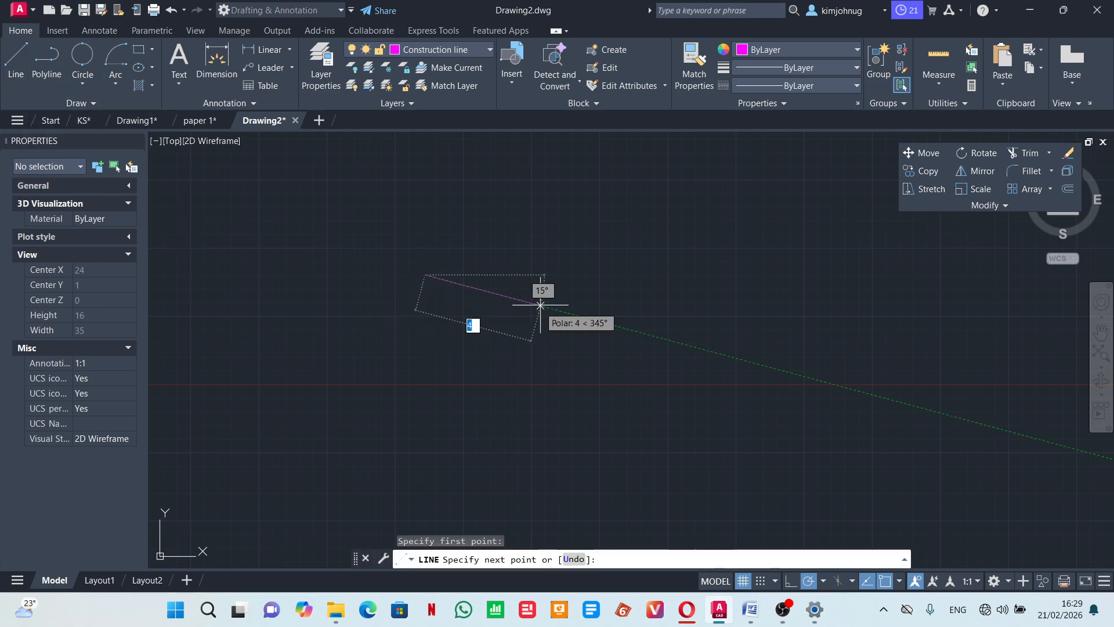
click(585, 274)
key(Escape)
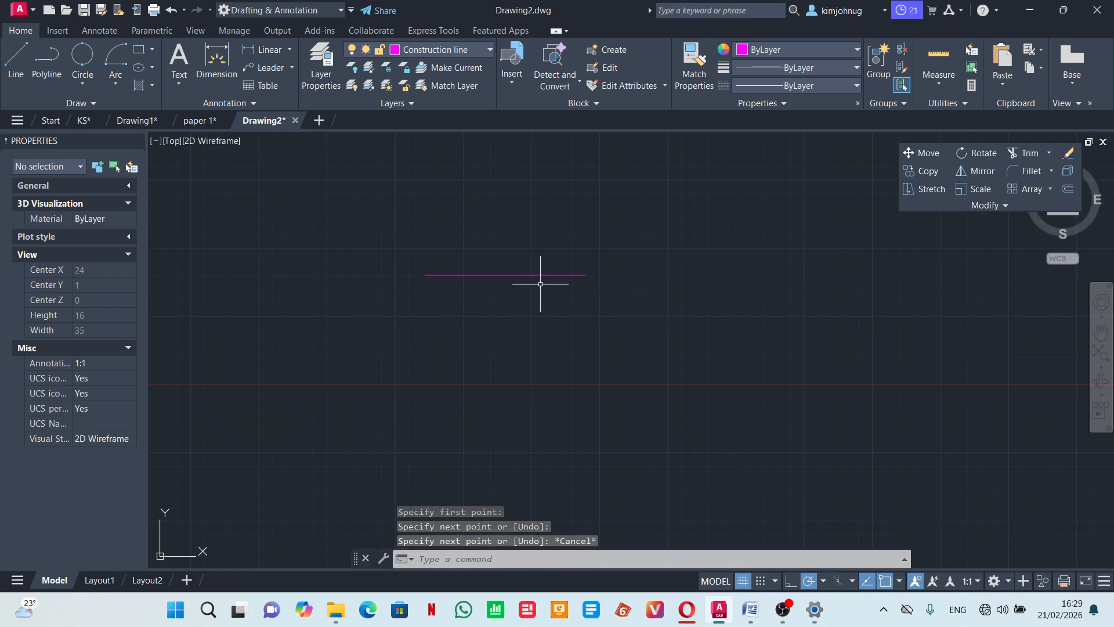
scroll(532, 288, up, 2)
scroll(532, 289, up, 2)
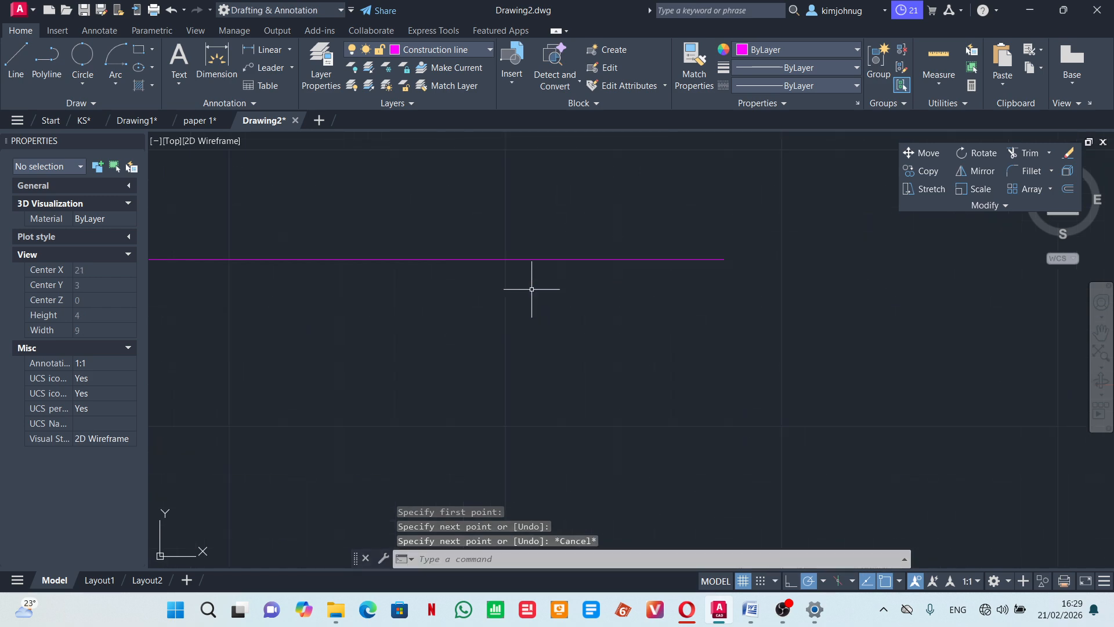
scroll(530, 289, down, 2)
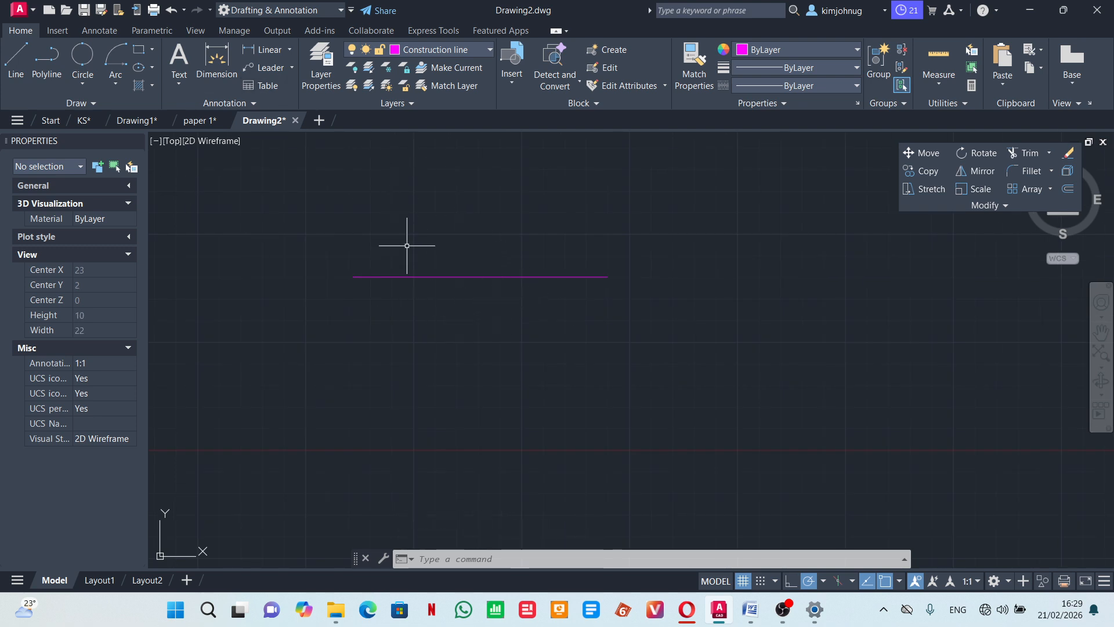
click(425, 276)
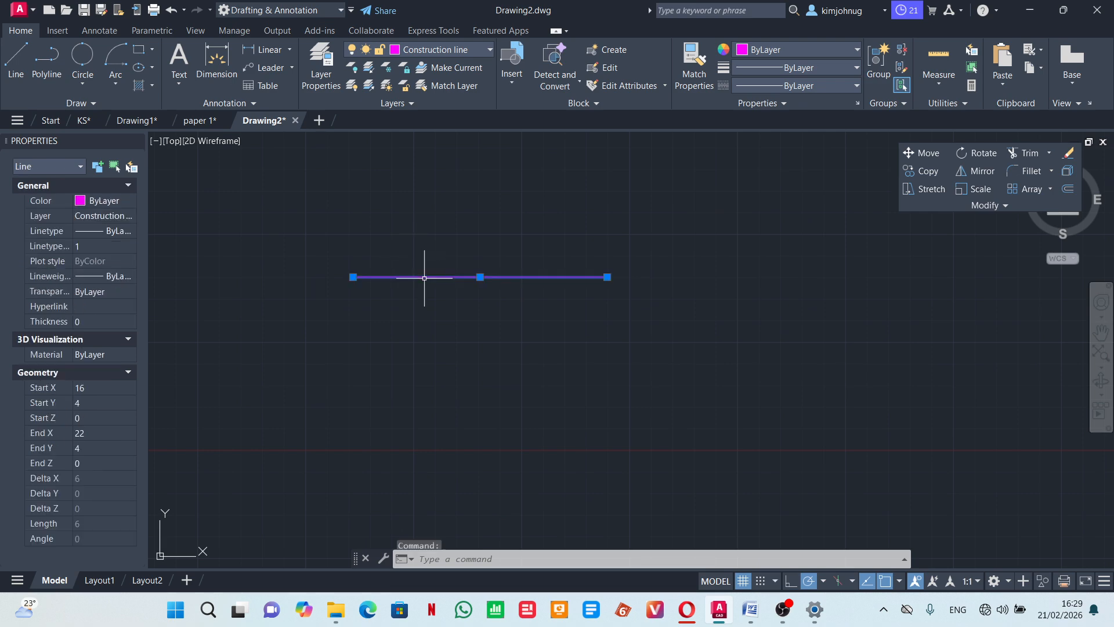
click(1068, 152)
Draw a two-point circle on the Construction line layer near the middle of the drawing area.
click(83, 57)
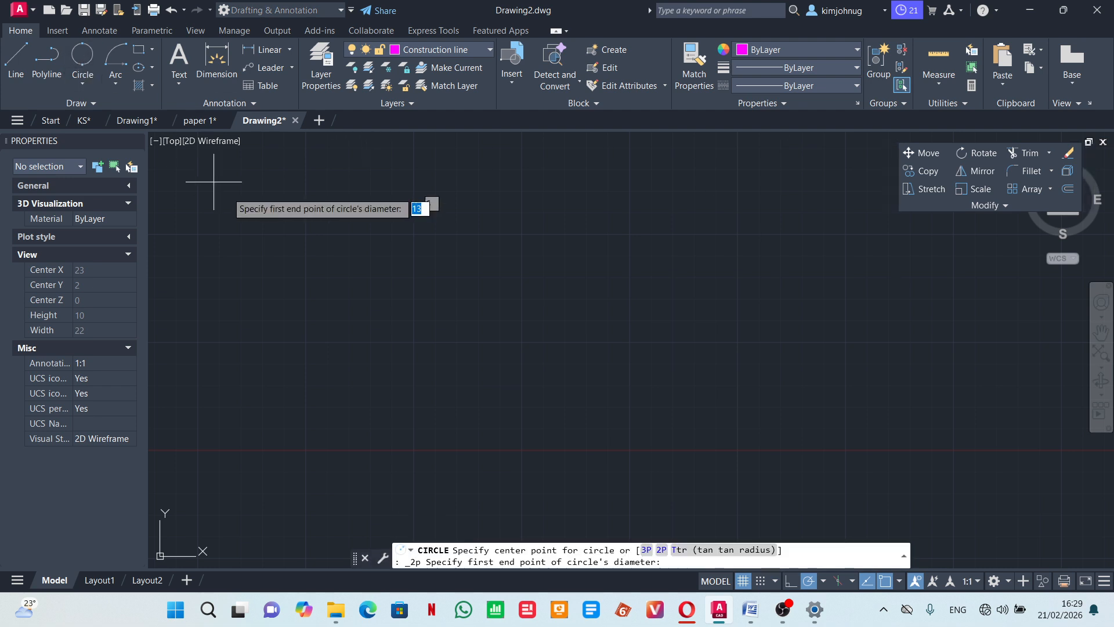
click(486, 243)
click(596, 356)
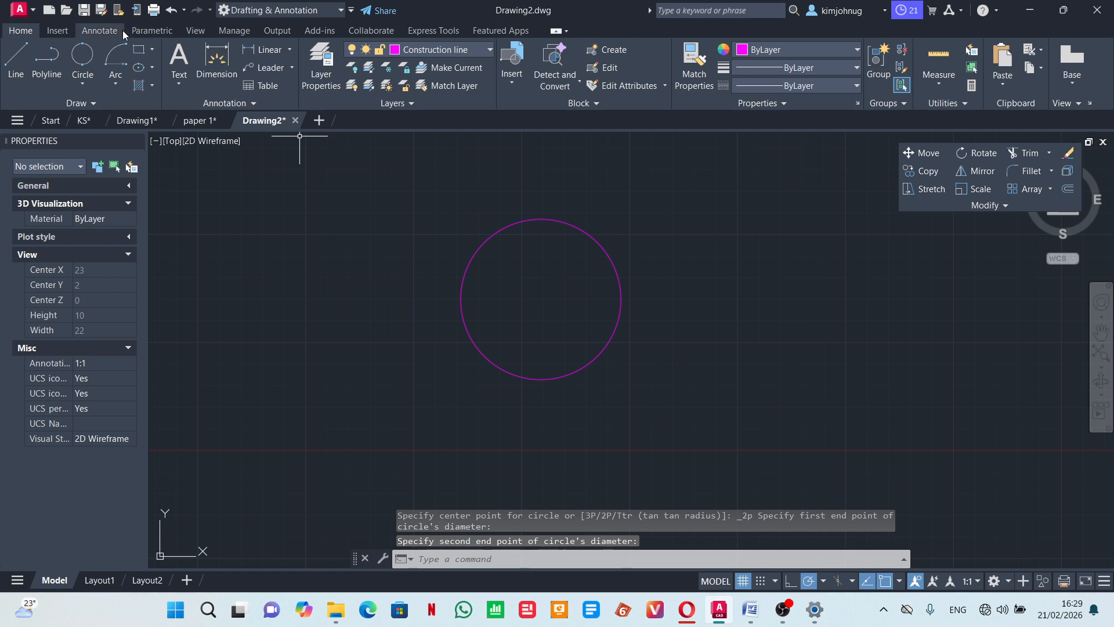
click(139, 49)
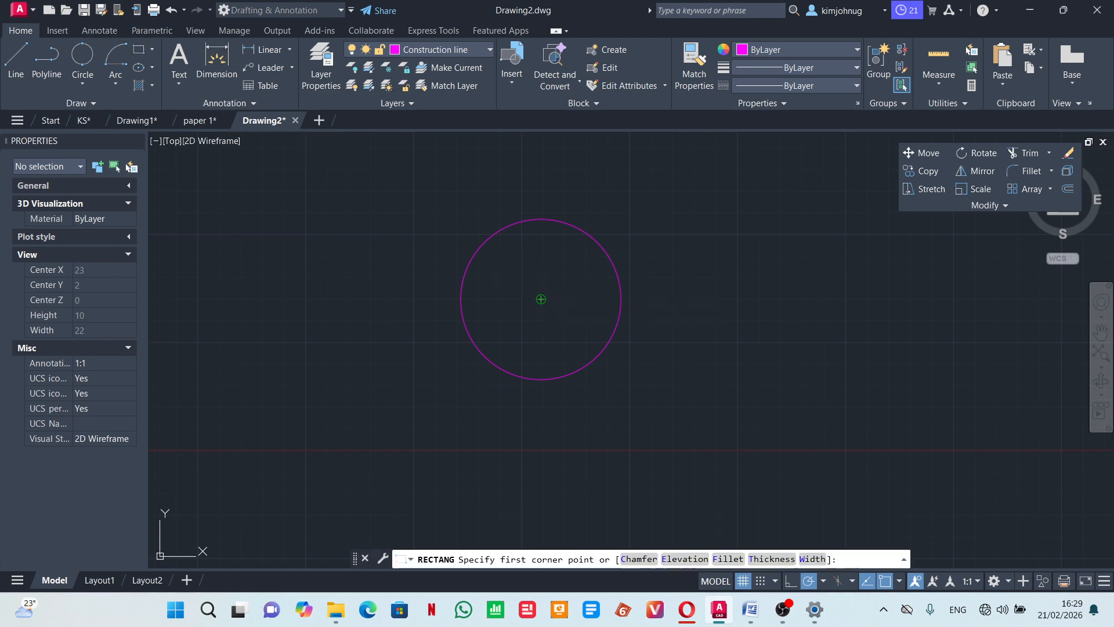
click(540, 300)
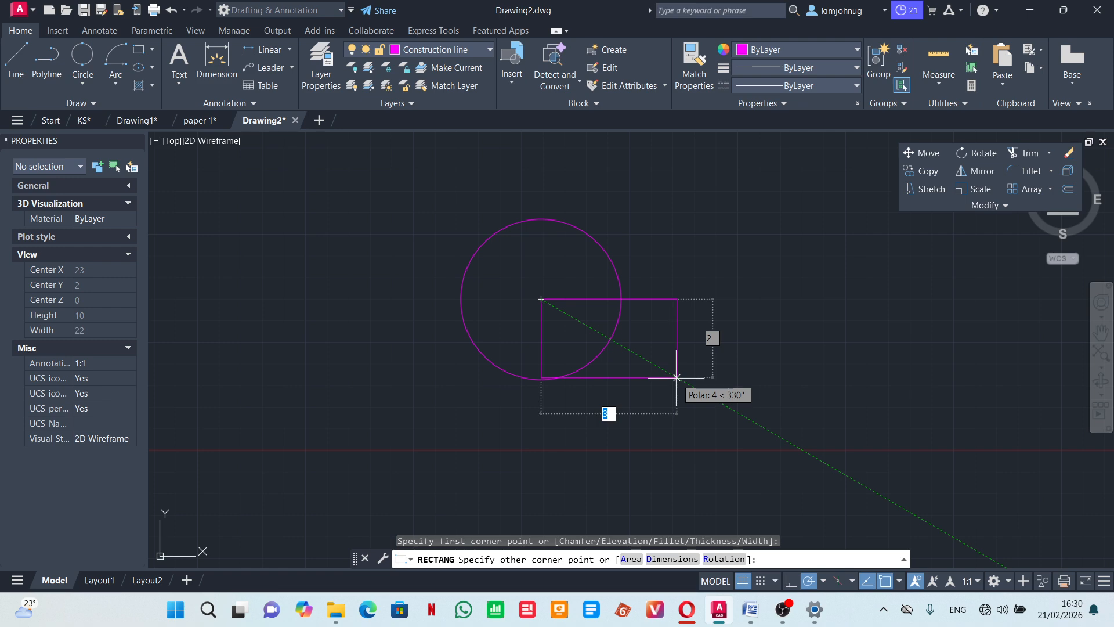
scroll(680, 392, down, 4)
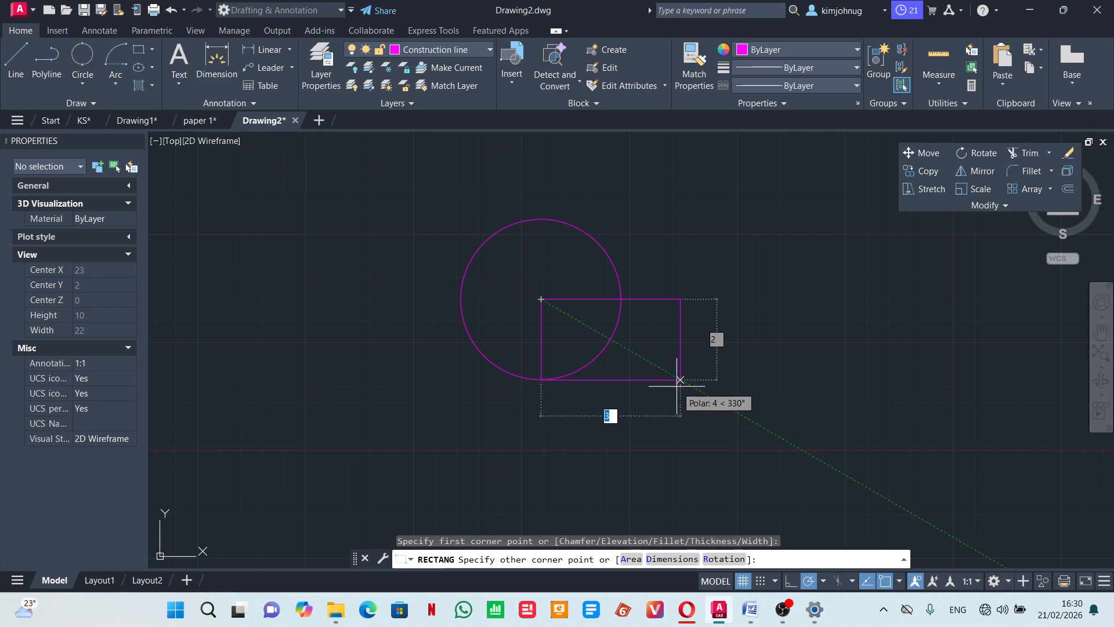
scroll(677, 386, up, 3)
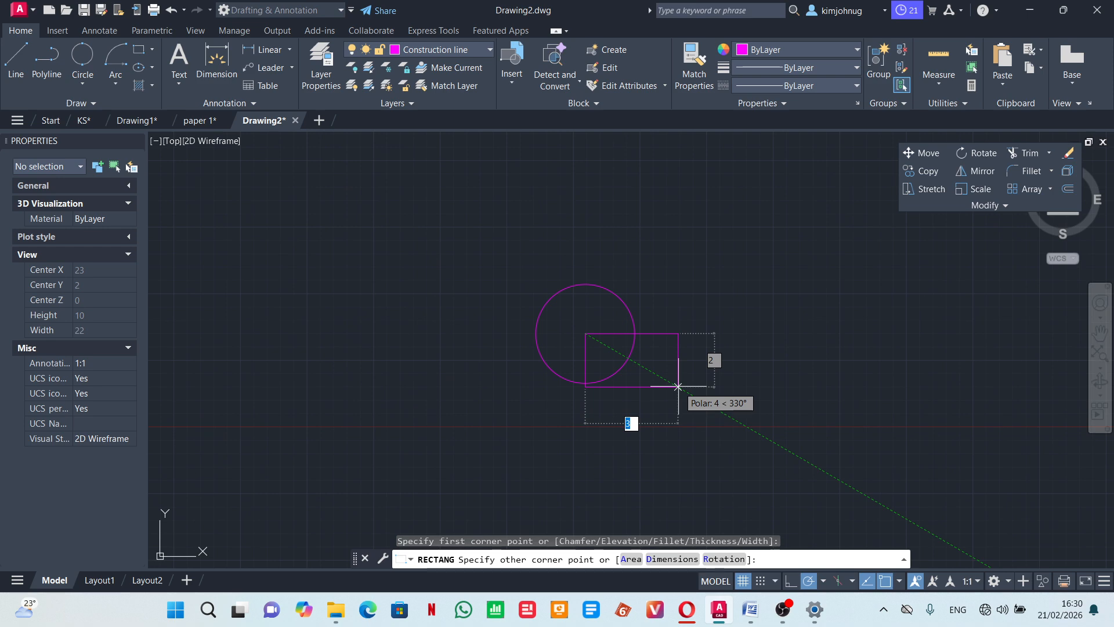
key(Escape)
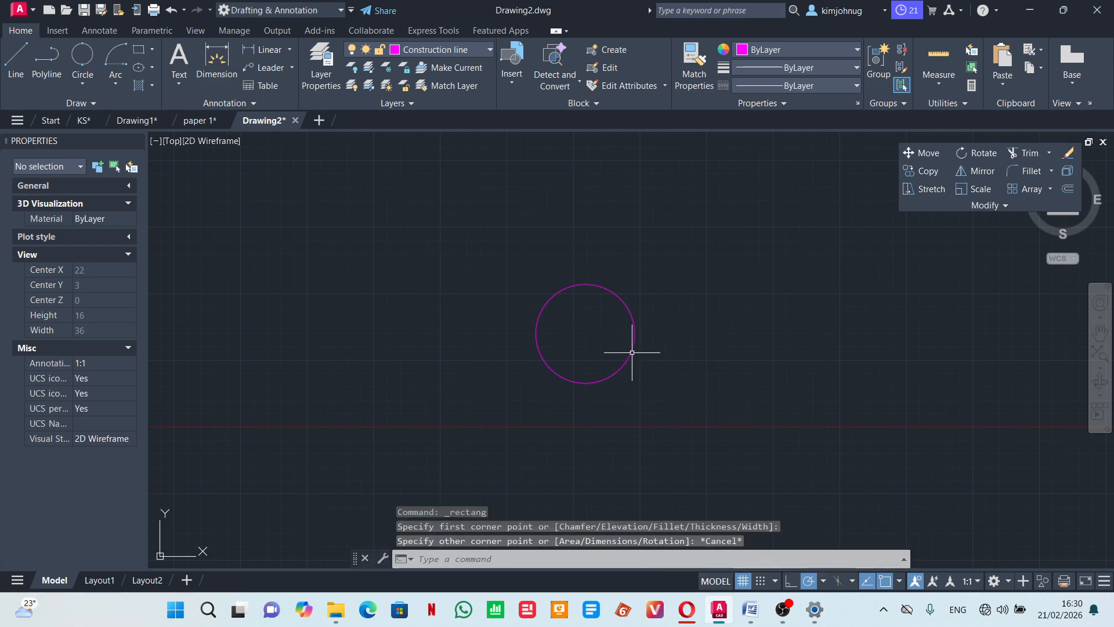
Erase the two-point trial circle from the drawing area.
click(633, 351)
click(632, 349)
click(633, 349)
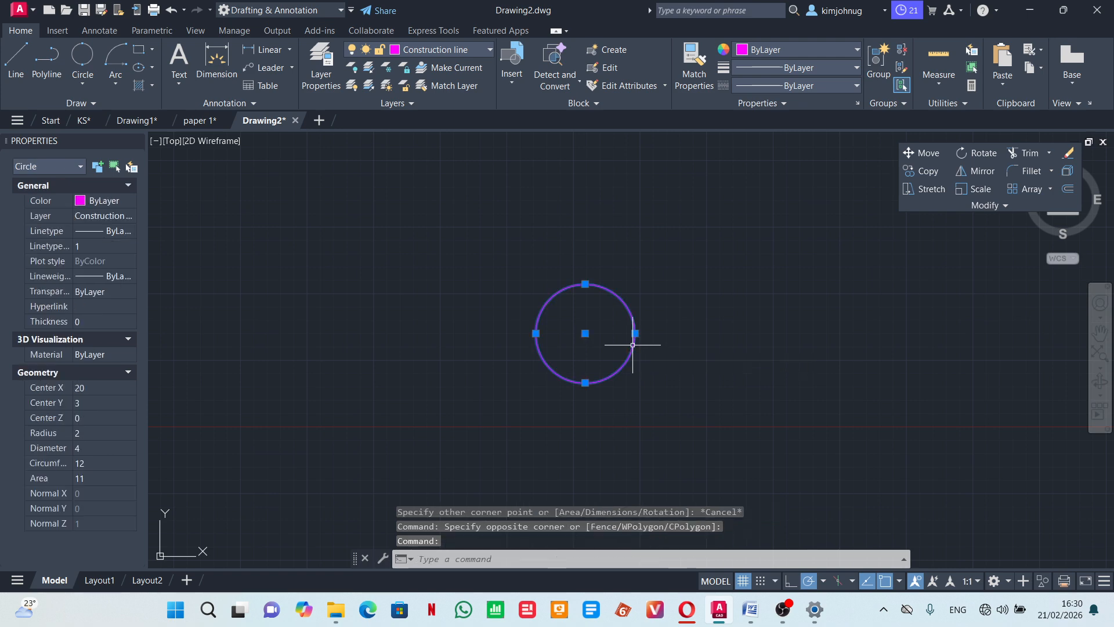
click(1068, 153)
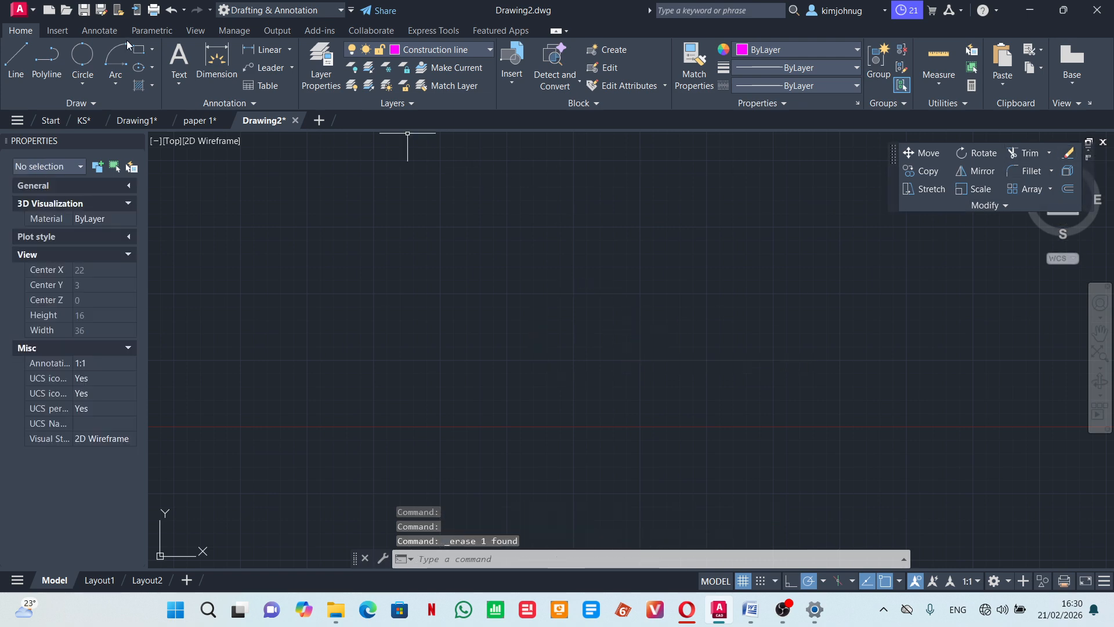
click(83, 81)
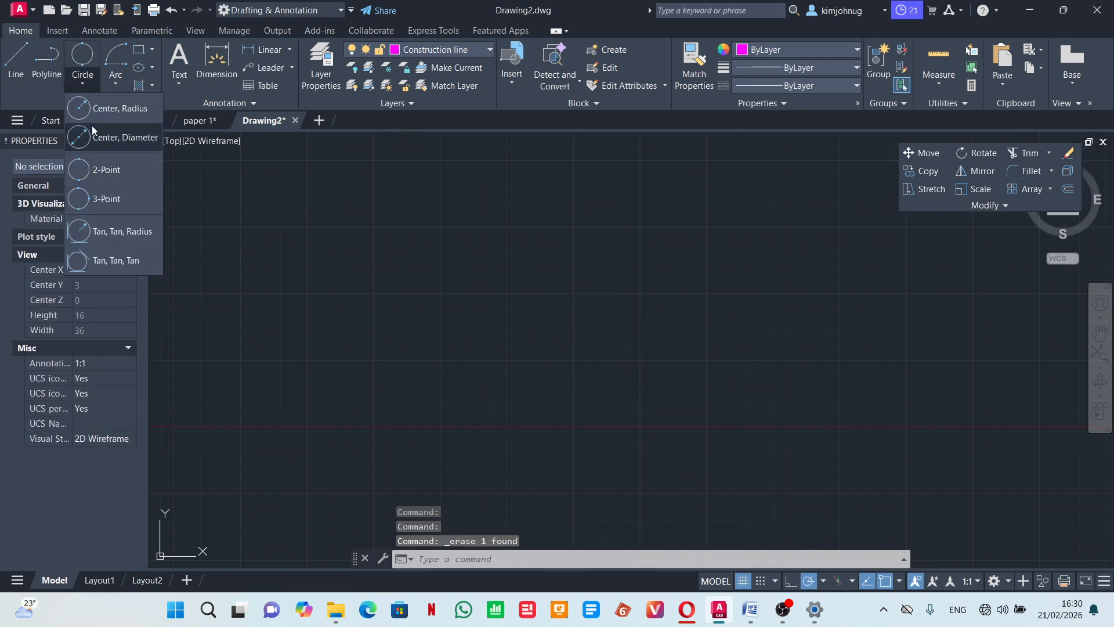
click(86, 107)
click(85, 58)
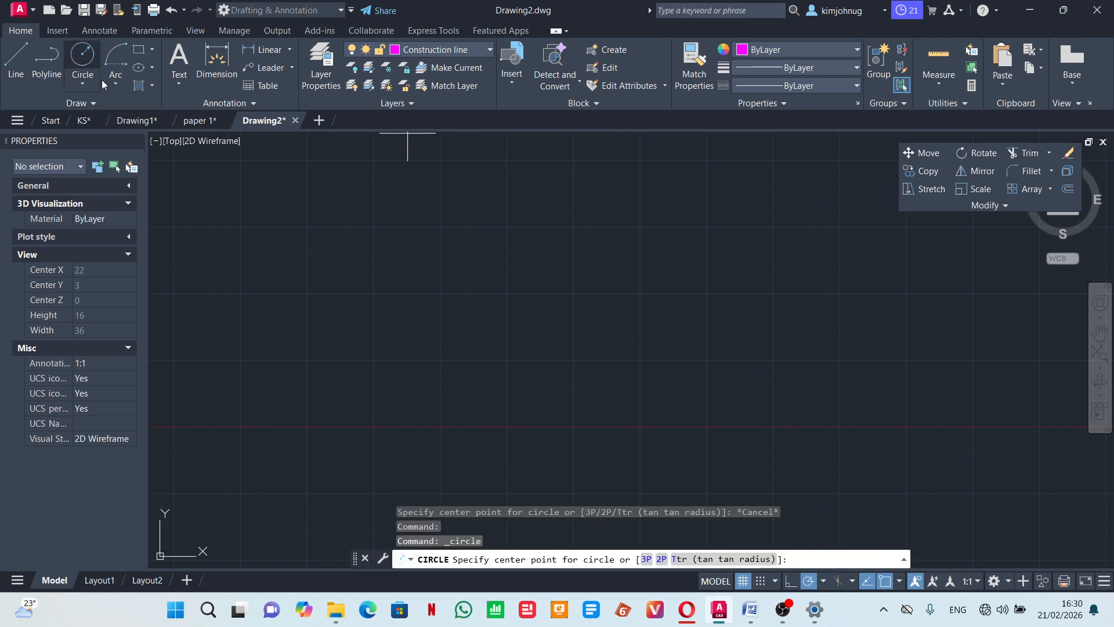
click(456, 245)
scroll(579, 321, down, 2)
scroll(579, 321, down, 6)
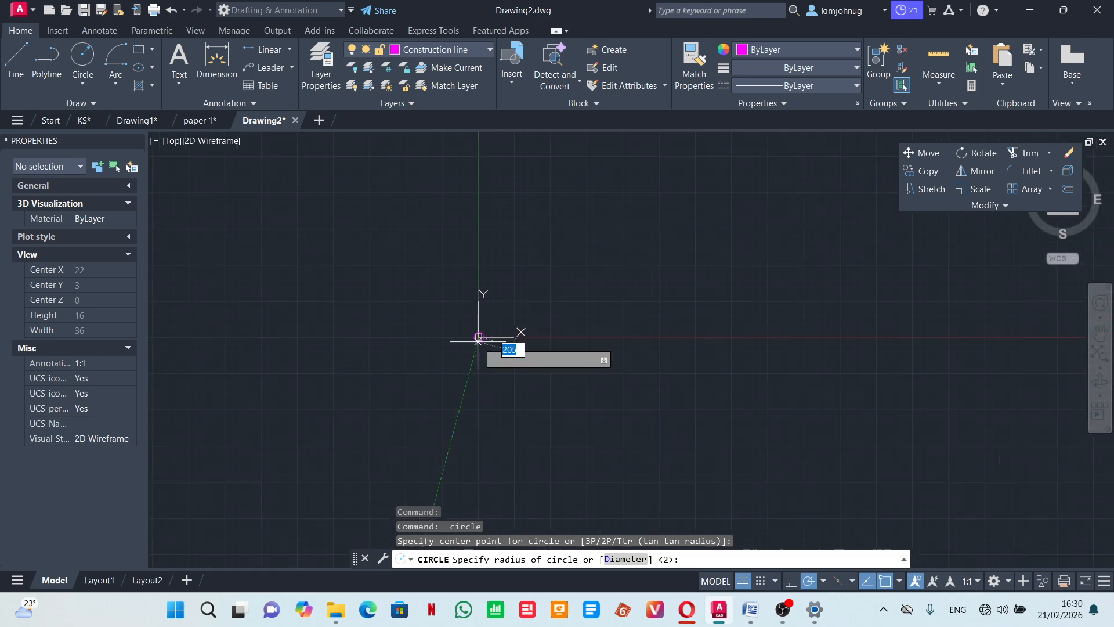
scroll(539, 301, up, 2)
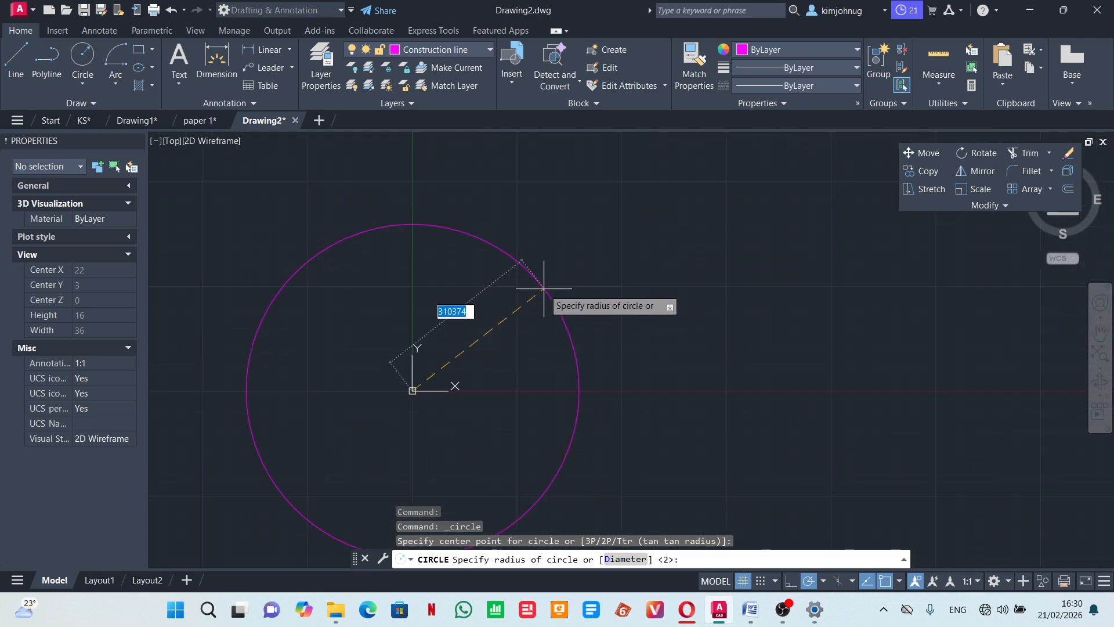
scroll(443, 354, down, 3)
key(Escape)
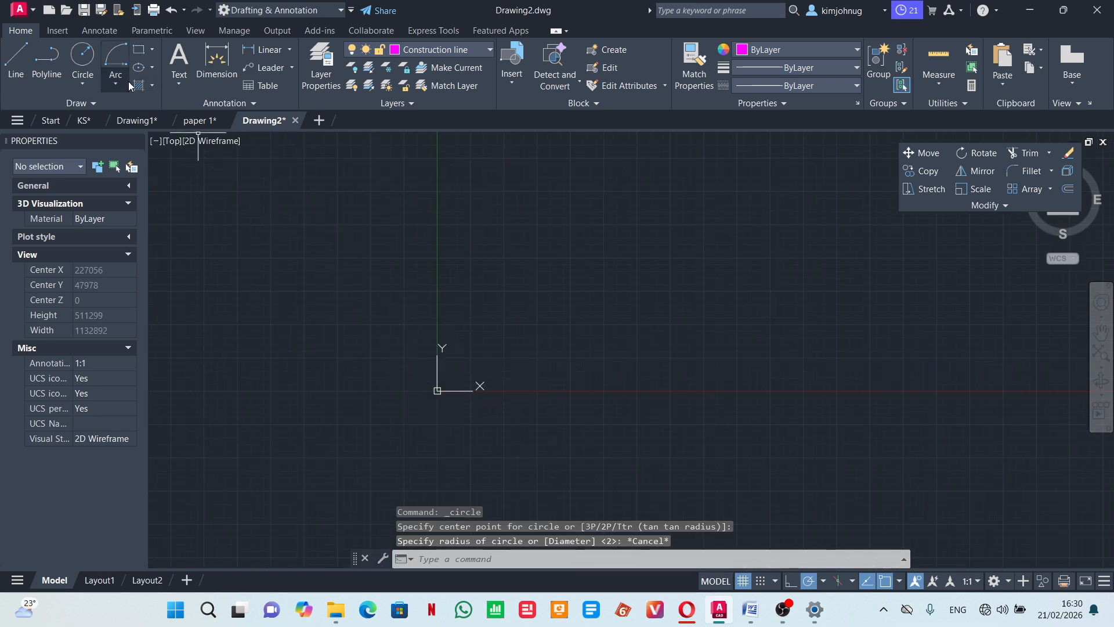
Draw a center-radius circle with a 30 mm radius on the Construction line layer and zoom to the drawing extents.
click(82, 58)
click(570, 311)
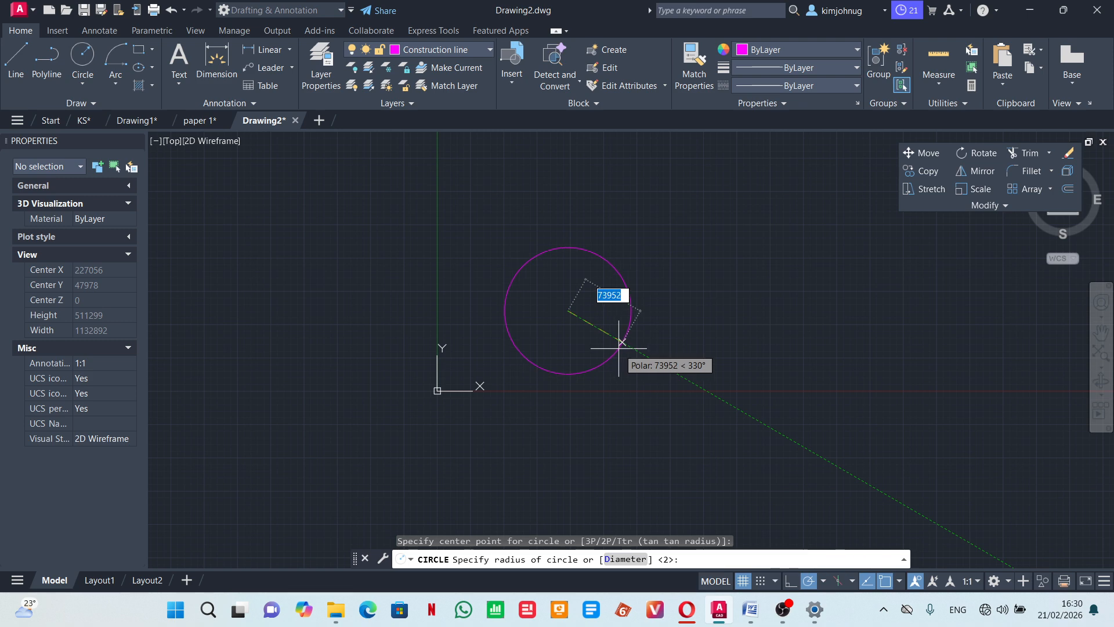
text(30)
key(Return)
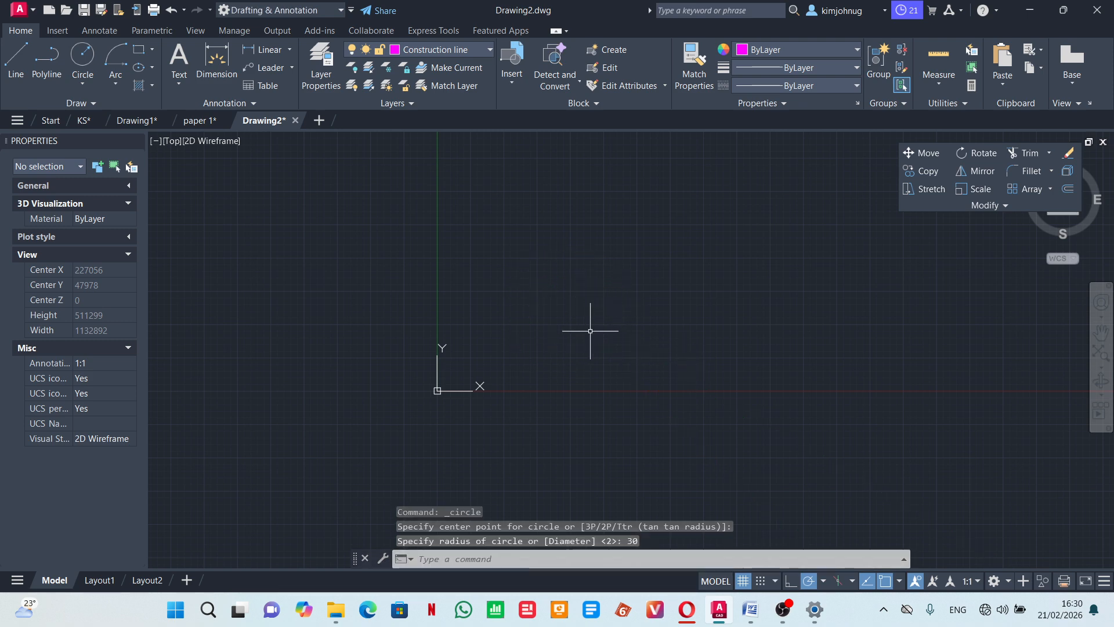
scroll(587, 314, up, 4)
scroll(575, 317, up, 5)
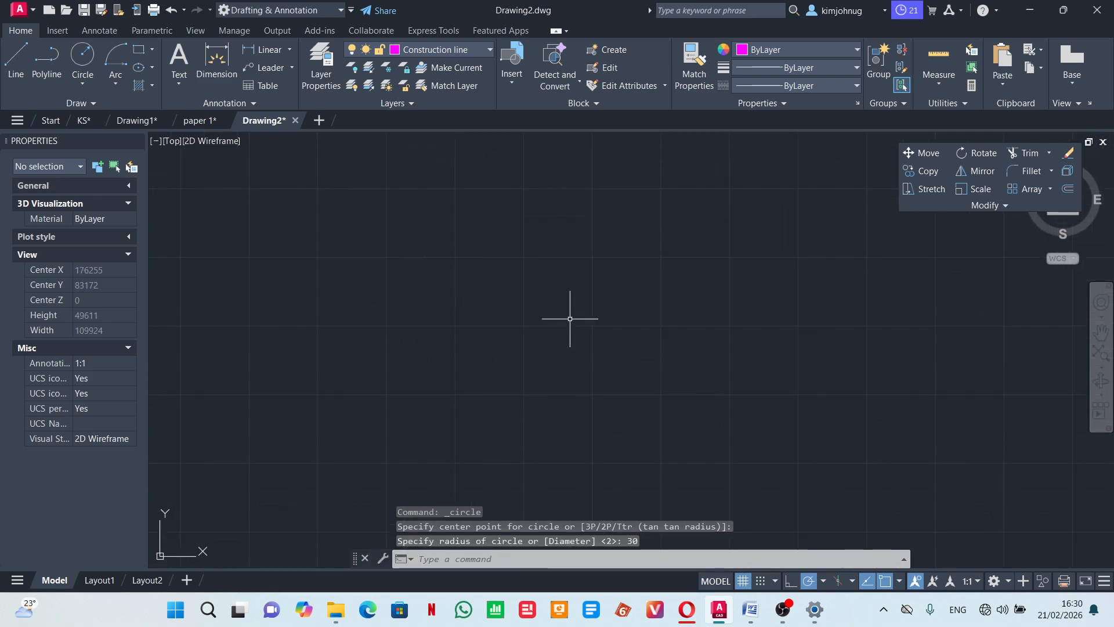
text(ZOOM)
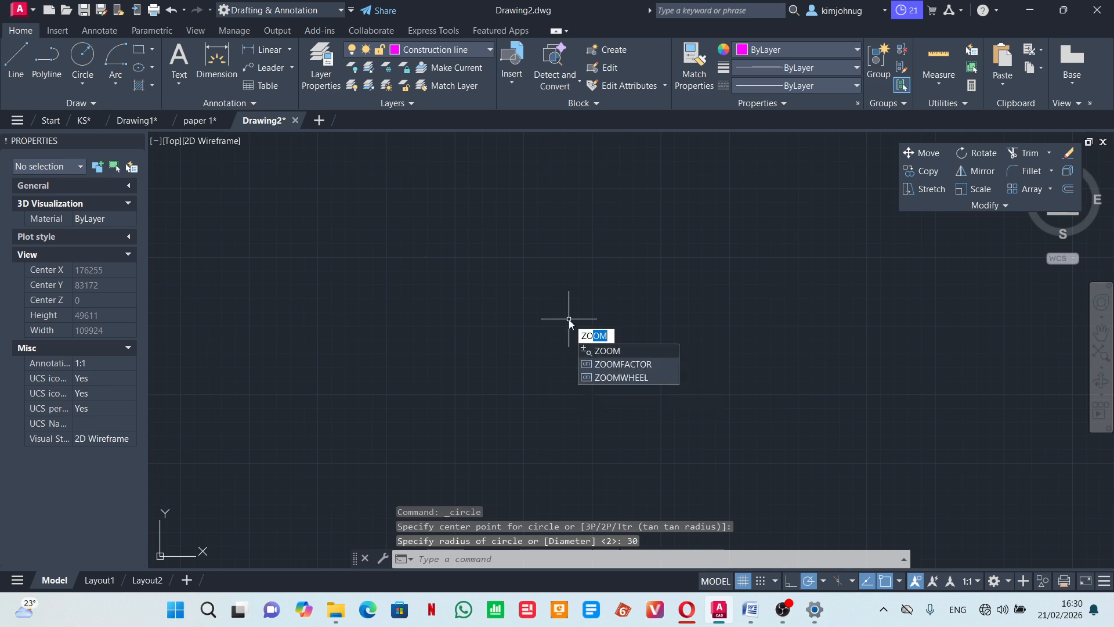
click(607, 351)
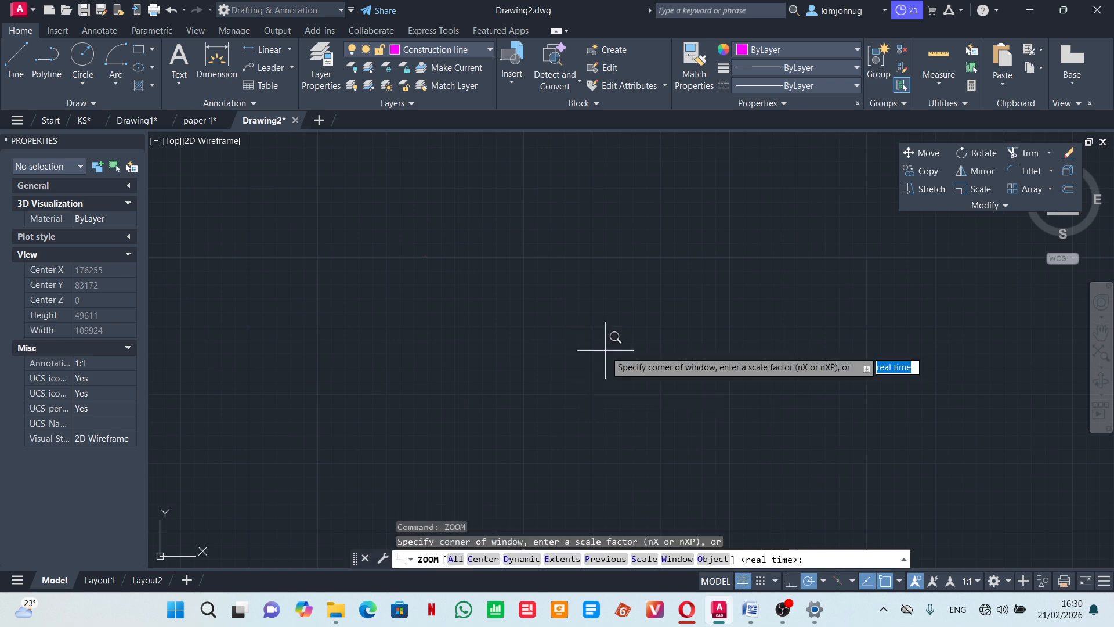
click(561, 558)
scroll(380, 296, down, 5)
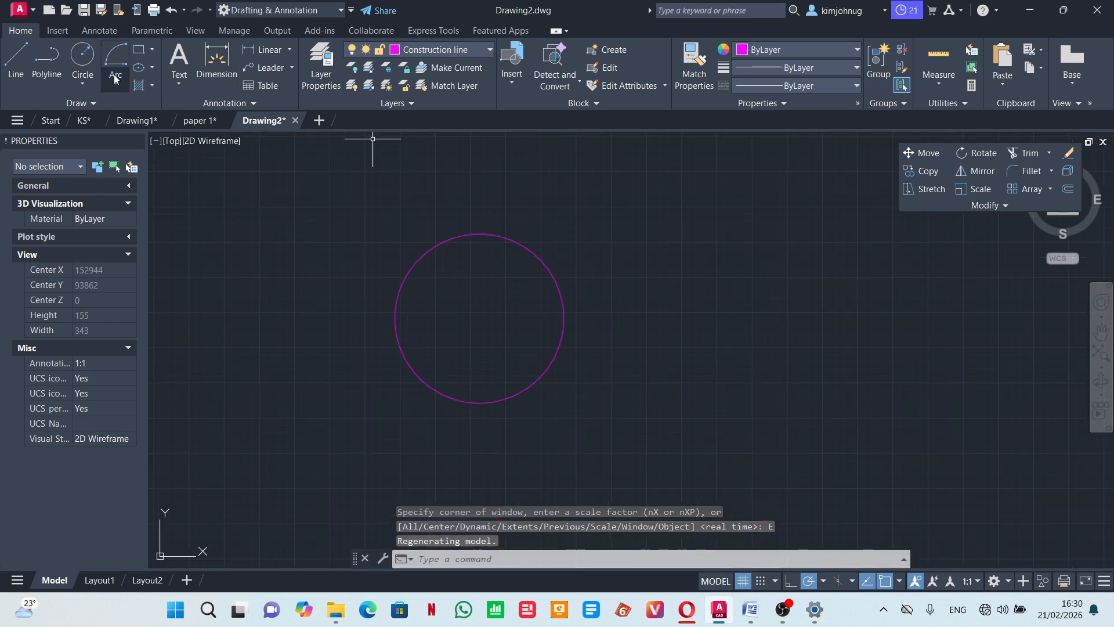
Draw a rectangle 40 mm wide and 30 mm high, extending down and to the right from the circle's center.
click(139, 50)
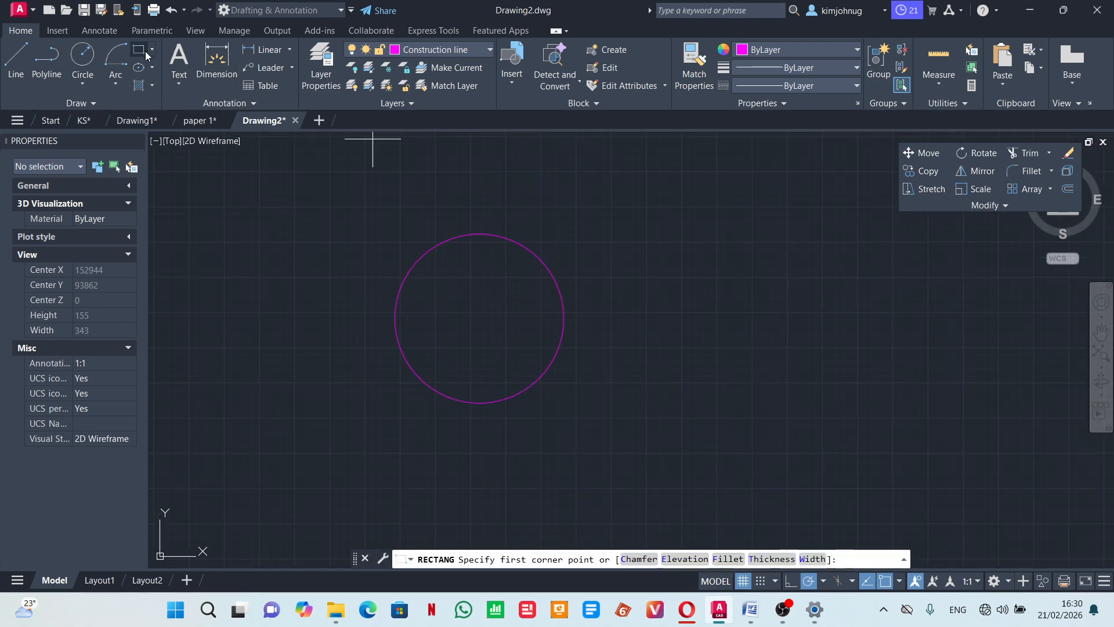
click(477, 317)
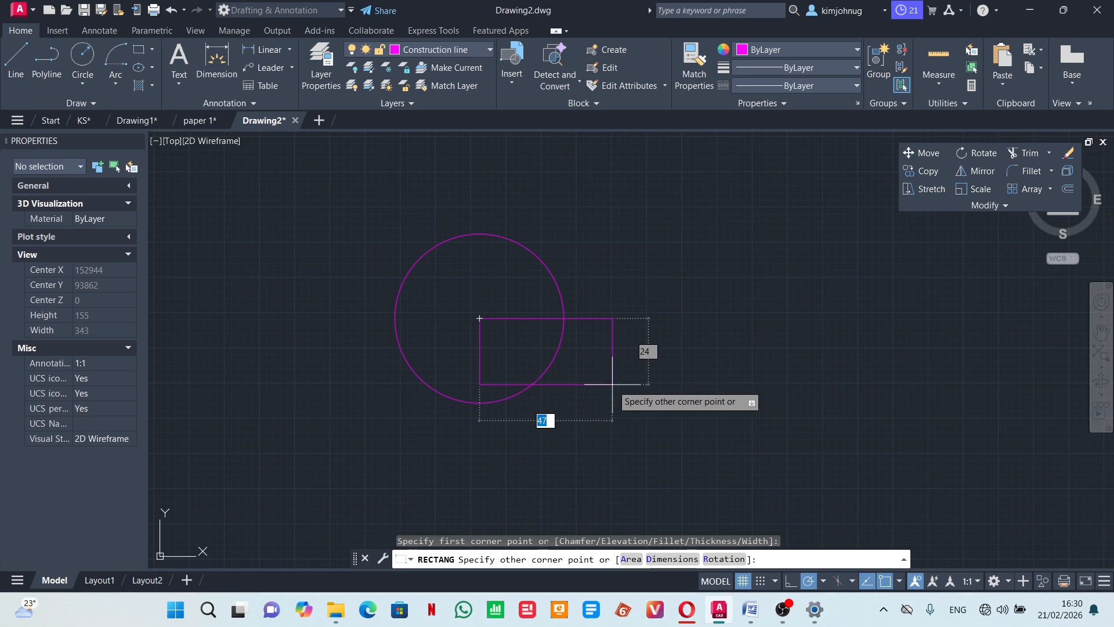
text(40)
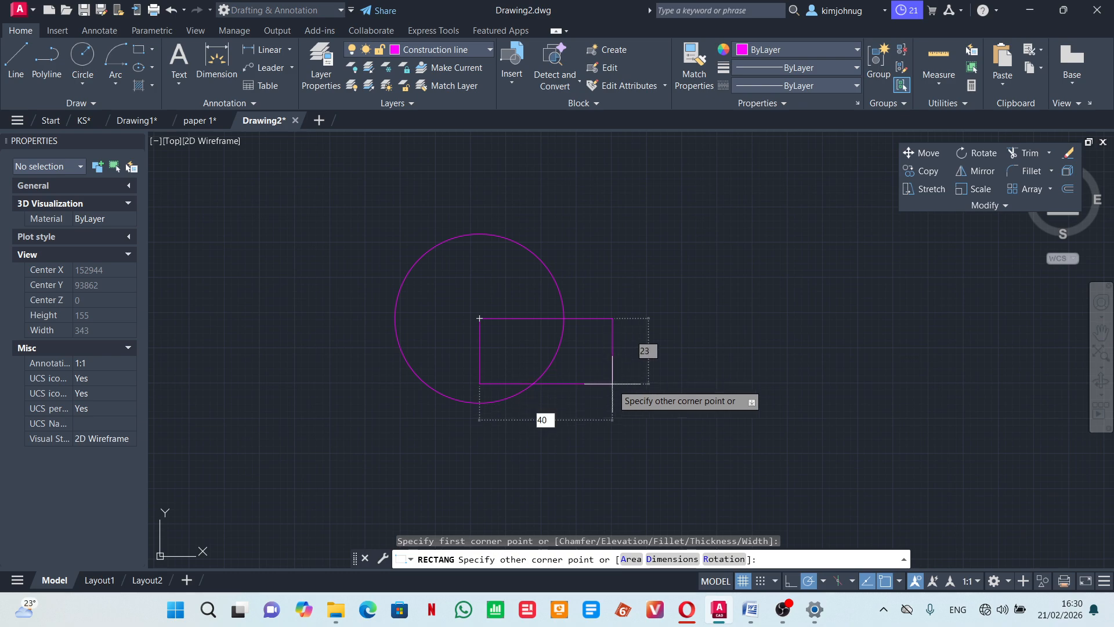
key(Tab)
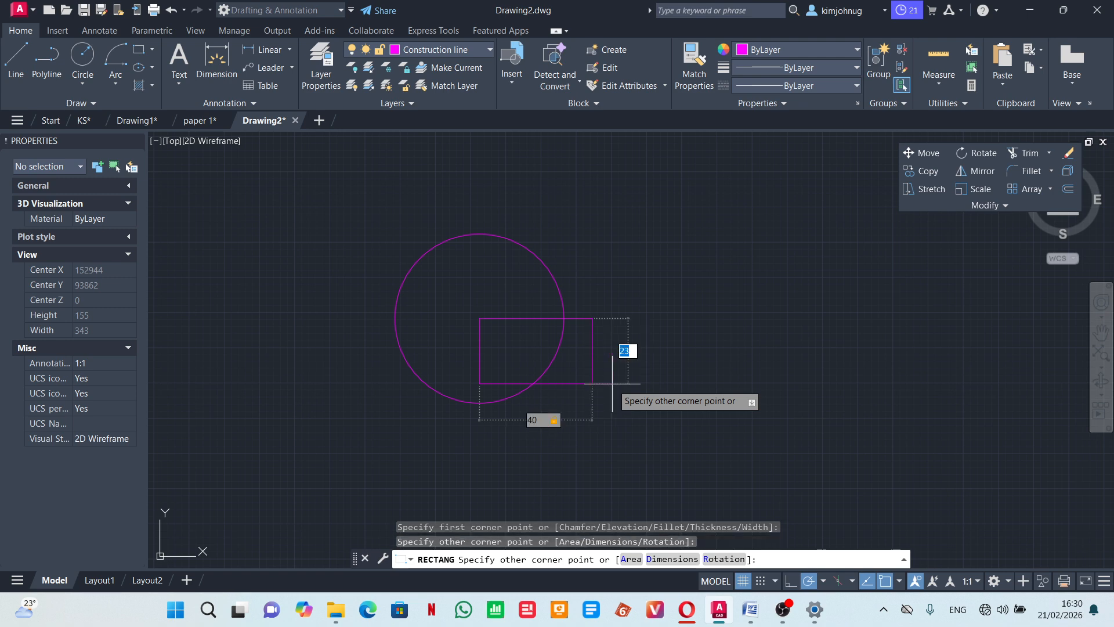
text(30)
key(Return)
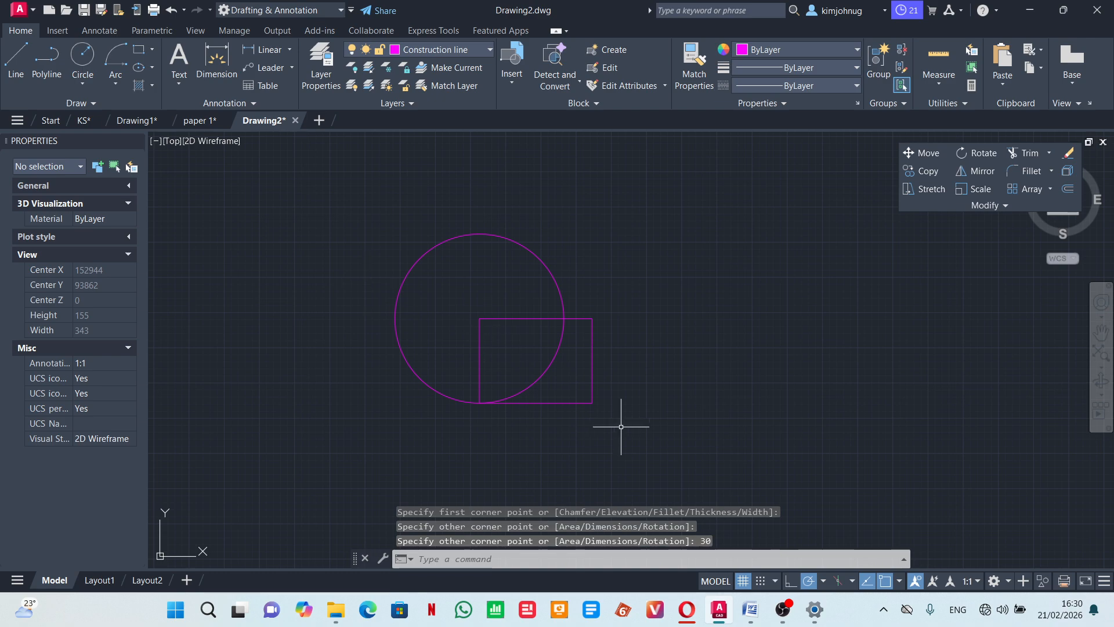
Draw a second circle with a 20 mm radius centered on the left quadrant of the 30 mm radius circle.
scroll(586, 423, up, 2)
click(82, 56)
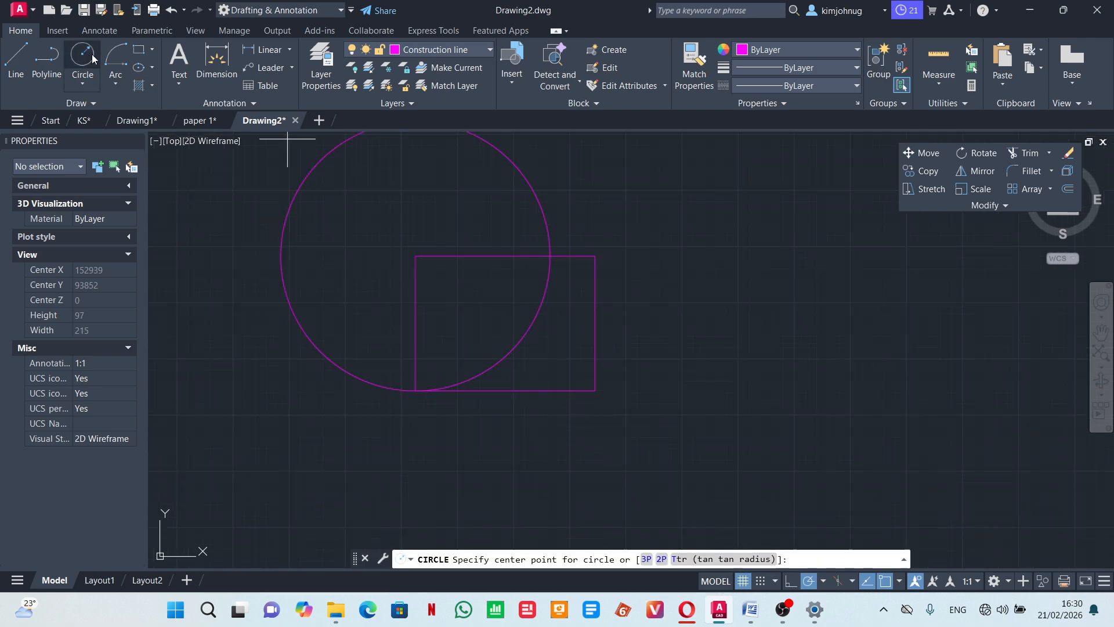
click(281, 256)
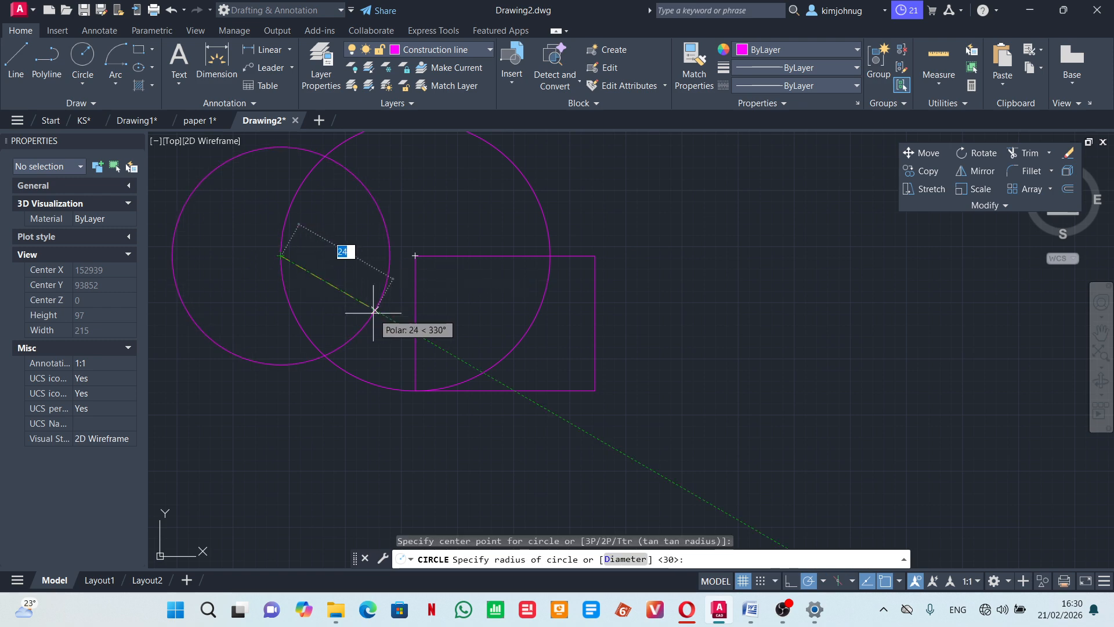
text(20)
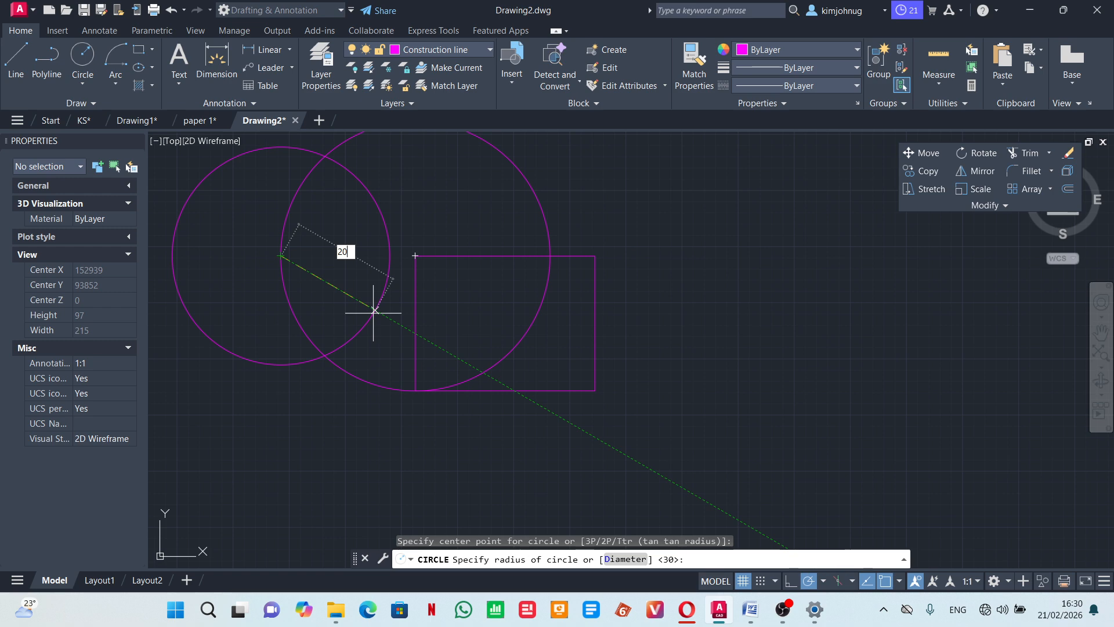
key(Return)
Move the rectangle to the Hidden lines layer and clear the selection.
scroll(398, 320, down, 4)
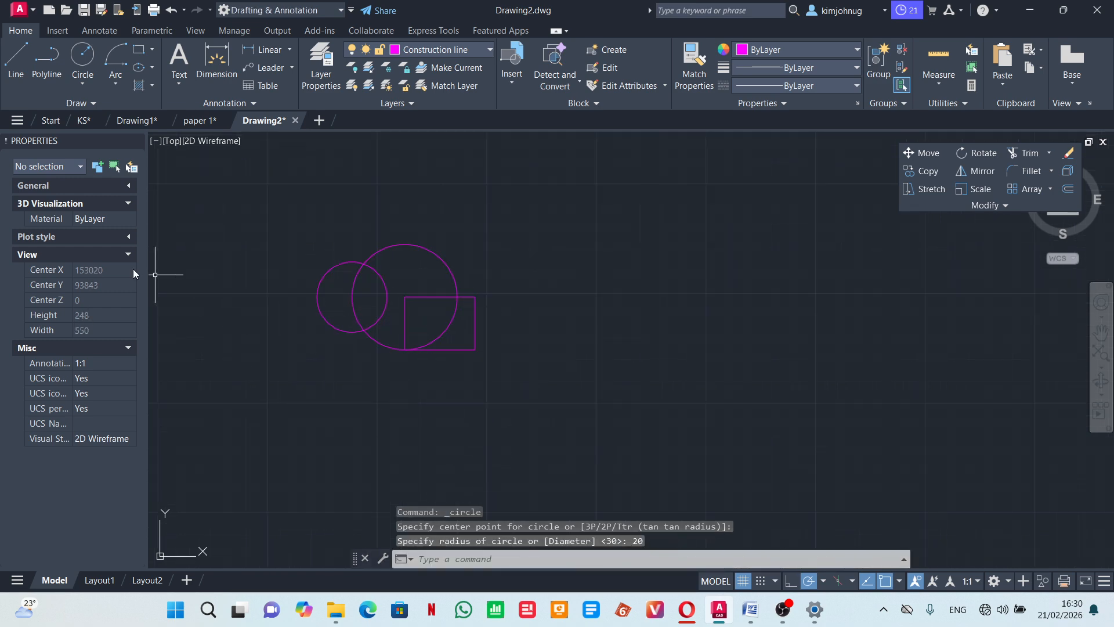
scroll(432, 352, up, 4)
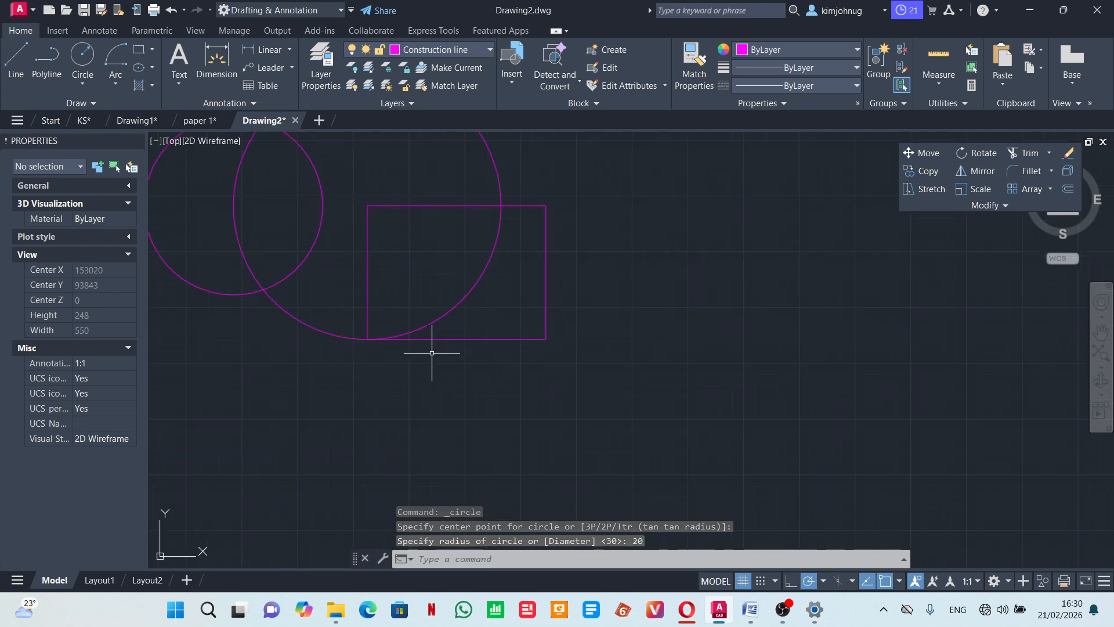
click(481, 339)
click(468, 50)
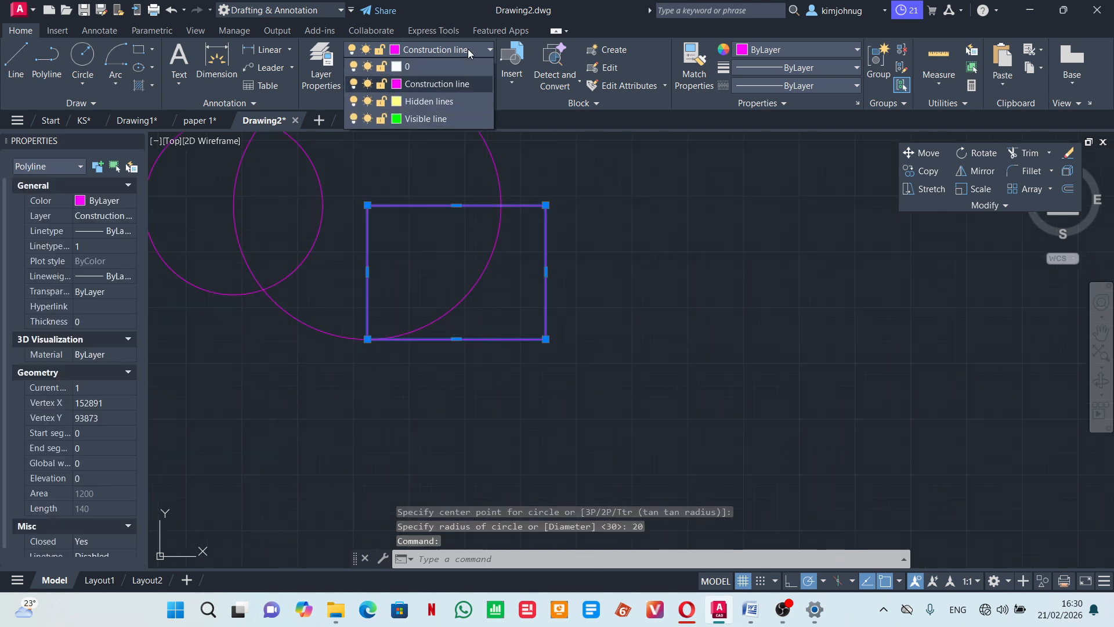
click(462, 102)
scroll(560, 189, down, 4)
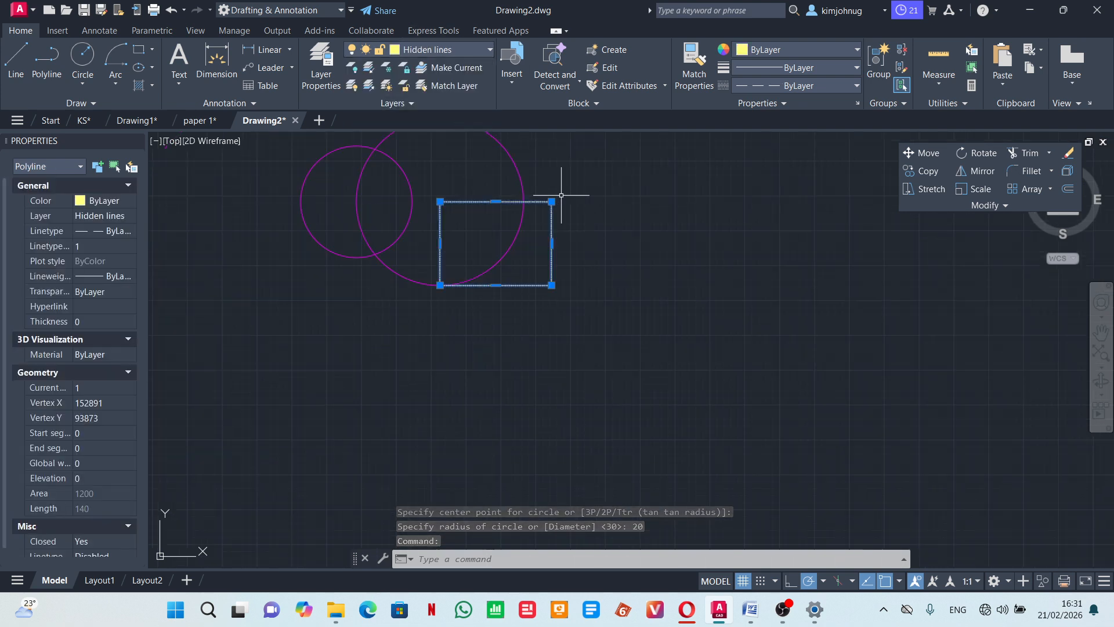
key(Escape)
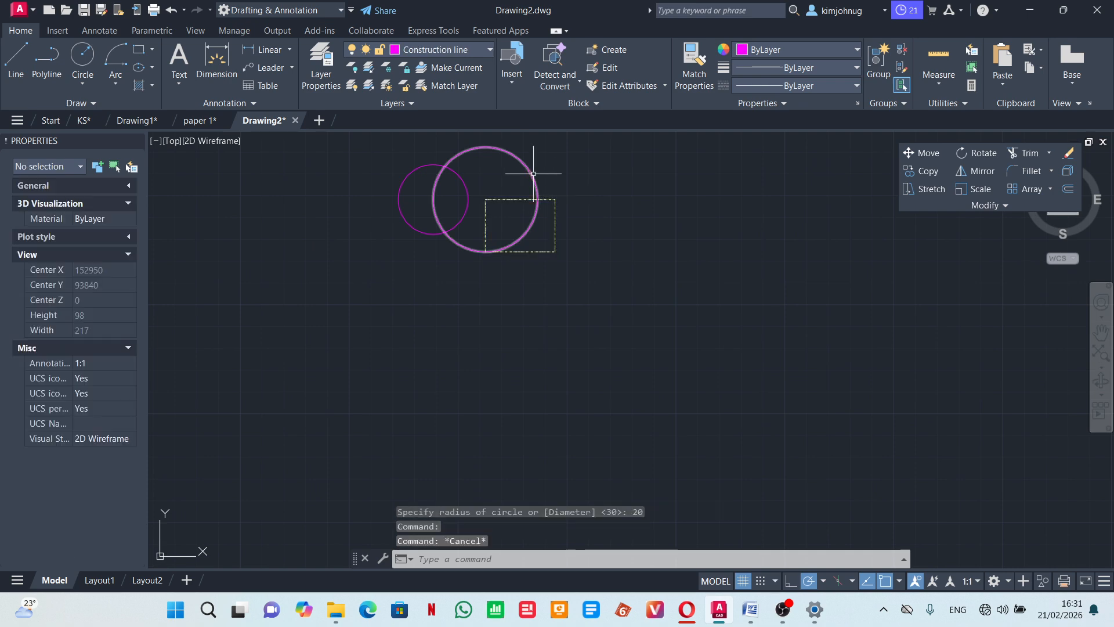
Move the smaller circle to the Visible line layer and clear the selection.
click(460, 177)
click(479, 55)
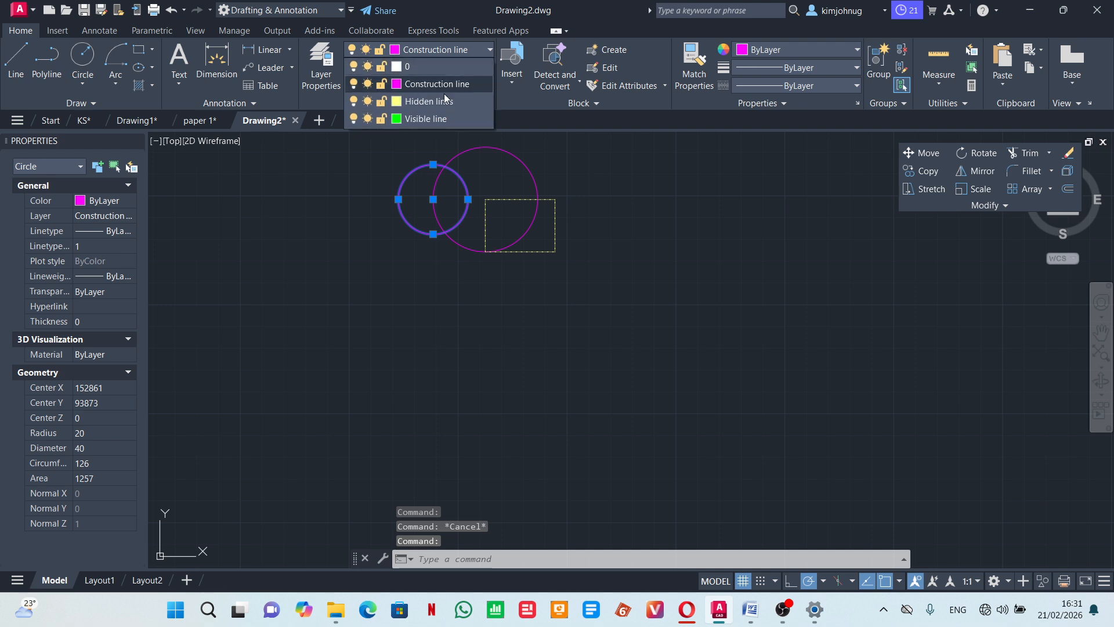
click(436, 118)
key(Escape)
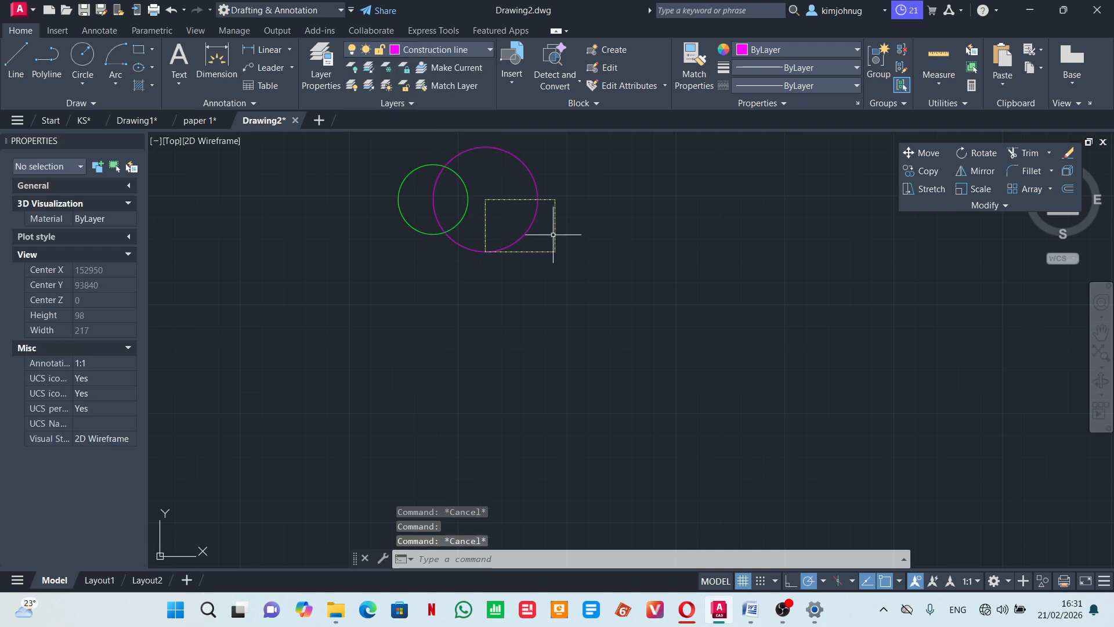
scroll(522, 186, up, 2)
scroll(500, 265, down, 2)
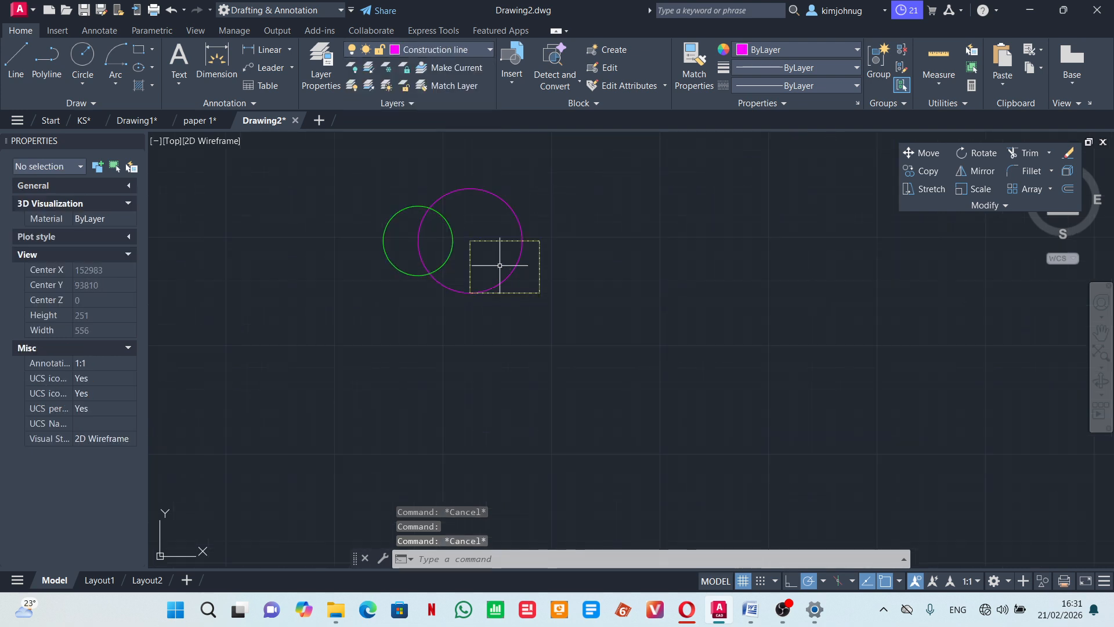
scroll(503, 244, up, 5)
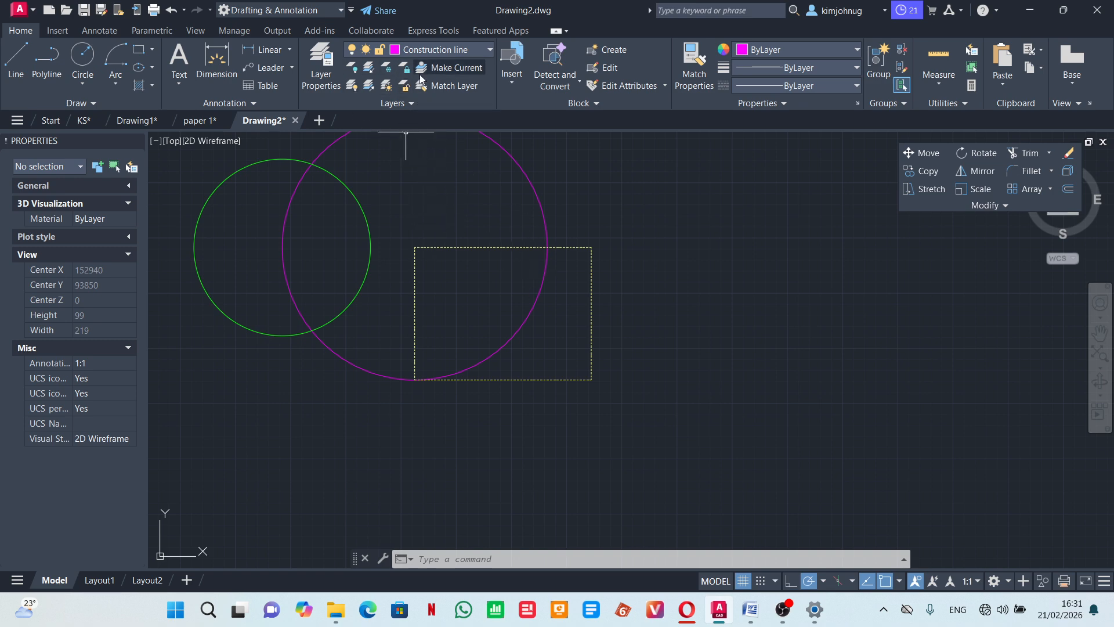
Try to freeze the Construction line layer by picking the larger circle with the layer Freeze tool.
click(387, 70)
click(540, 198)
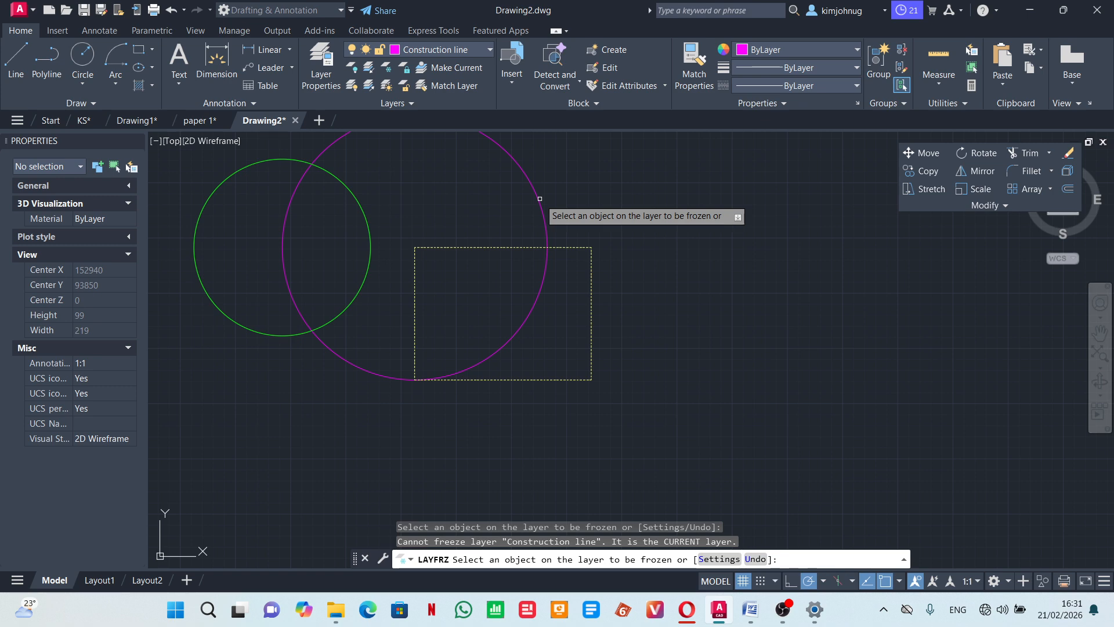
key(Escape)
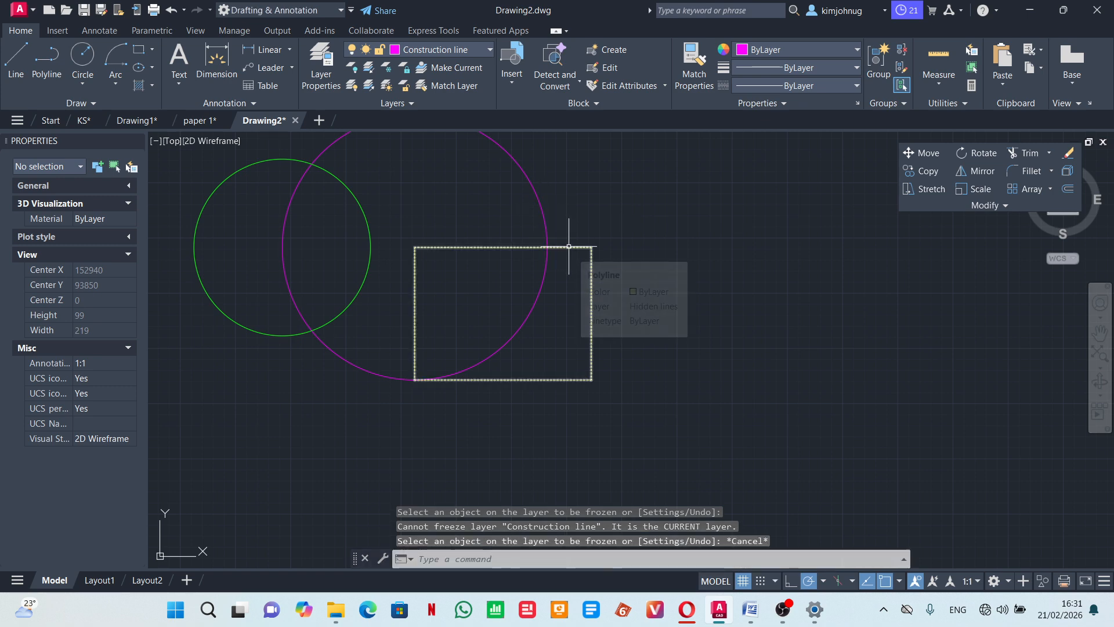
Freeze the Hidden lines layer by picking the dashed rectangle.
click(388, 70)
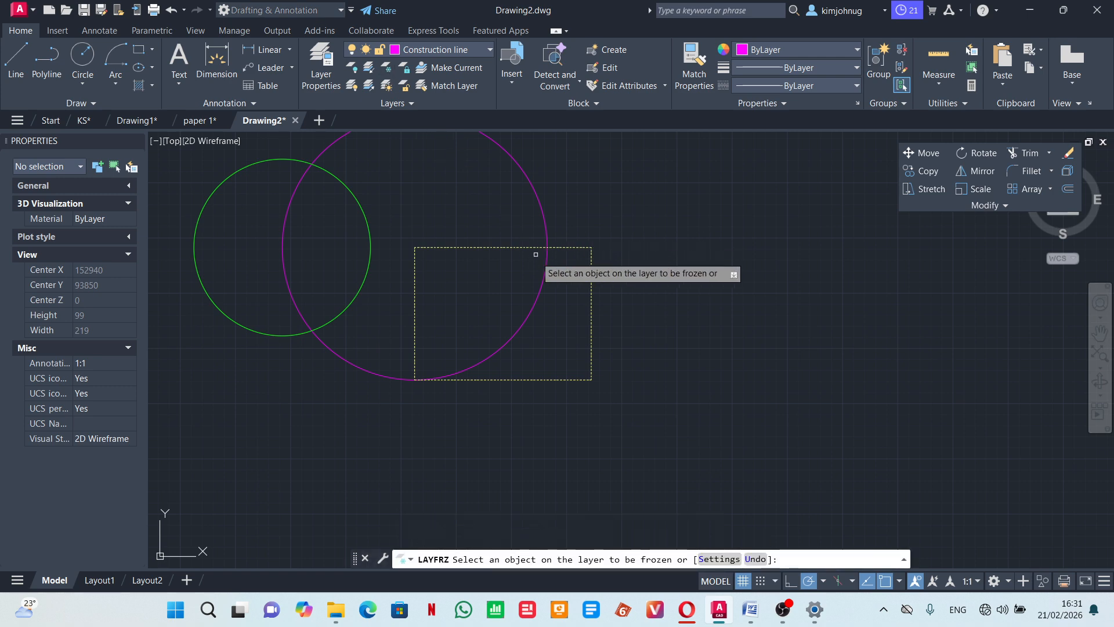
click(590, 325)
key(Escape)
scroll(589, 319, down, 2)
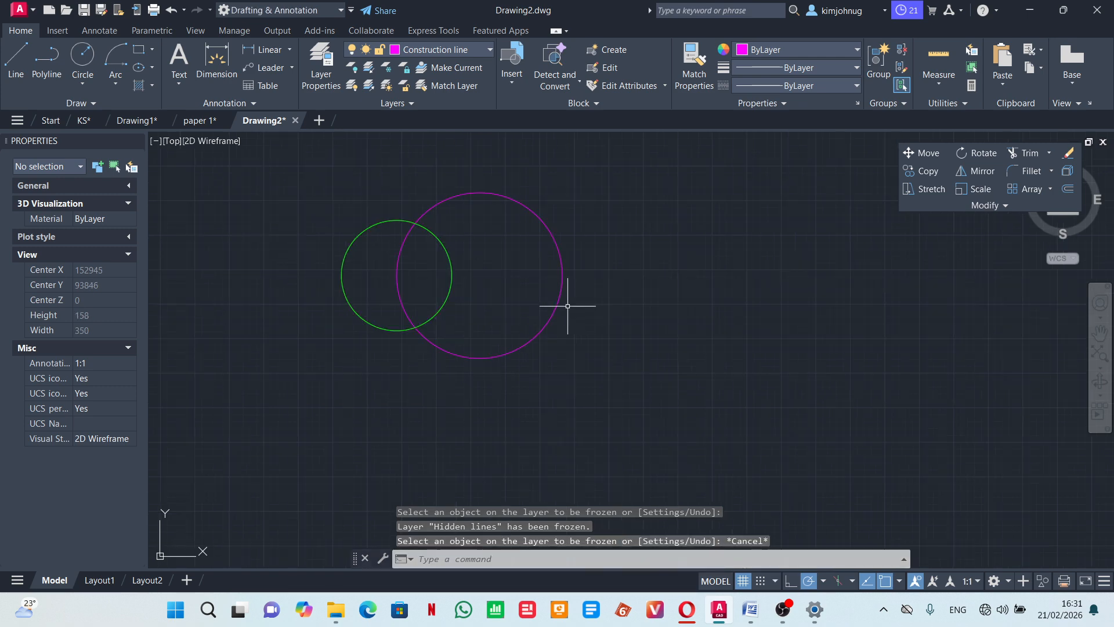
Copy both overlapping circles together horizontally to the right, clear of the originals.
click(325, 178)
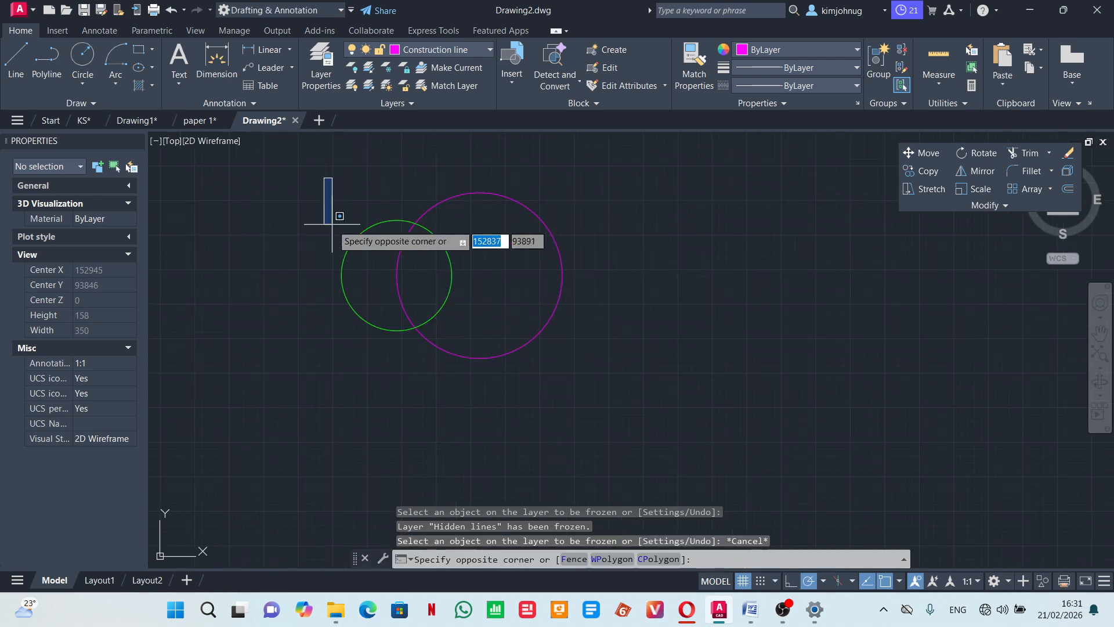
click(609, 436)
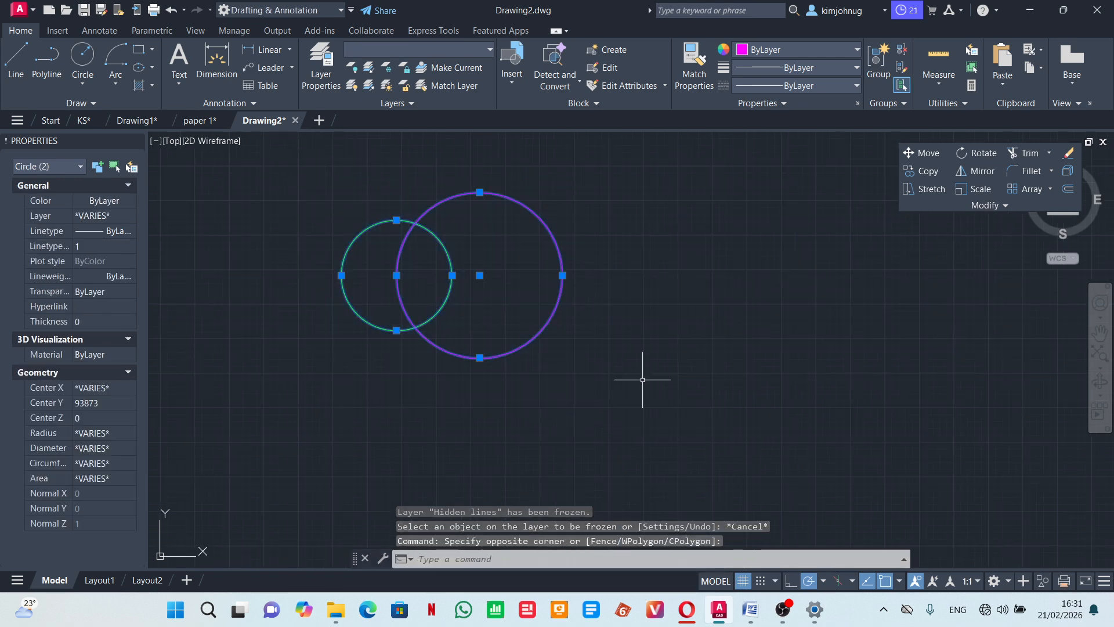
click(922, 171)
click(618, 272)
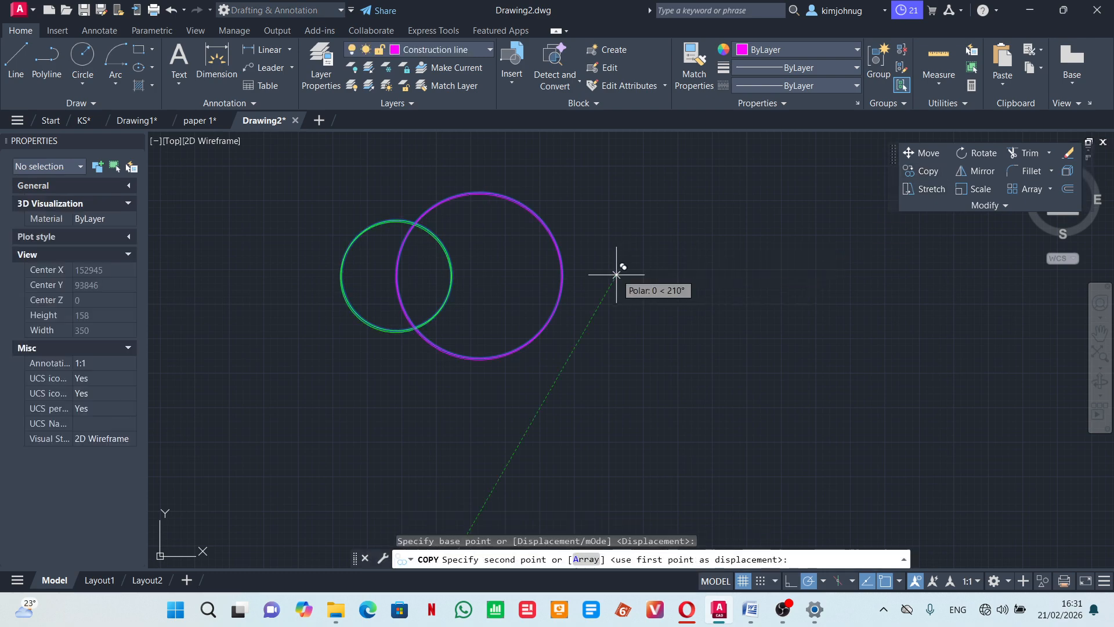
click(894, 273)
key(Escape)
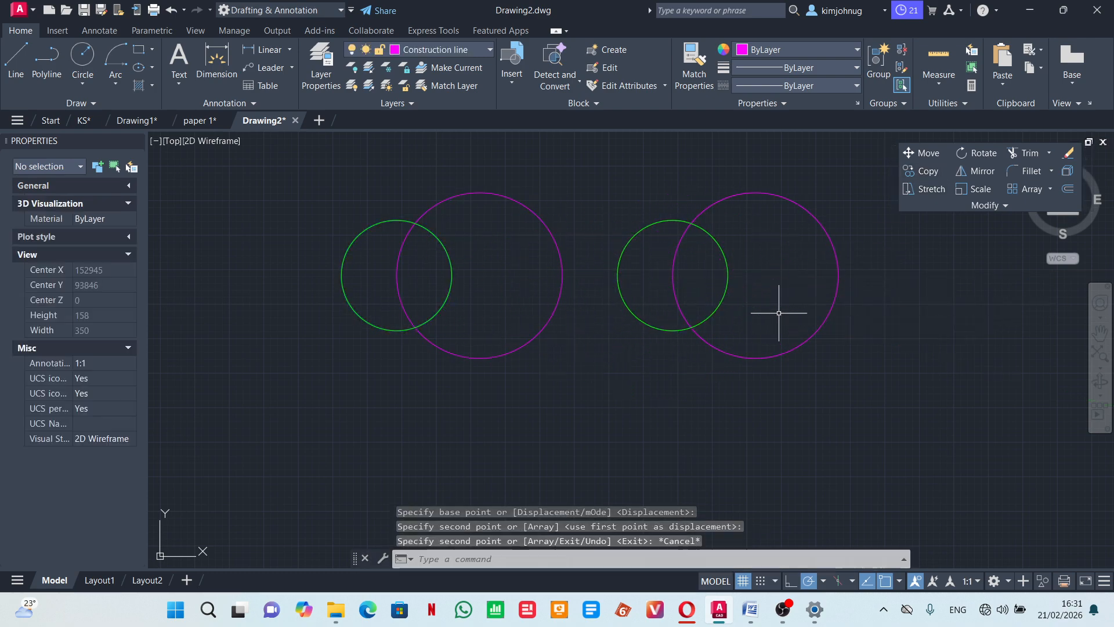
Thaw the Hidden lines layer.
click(479, 51)
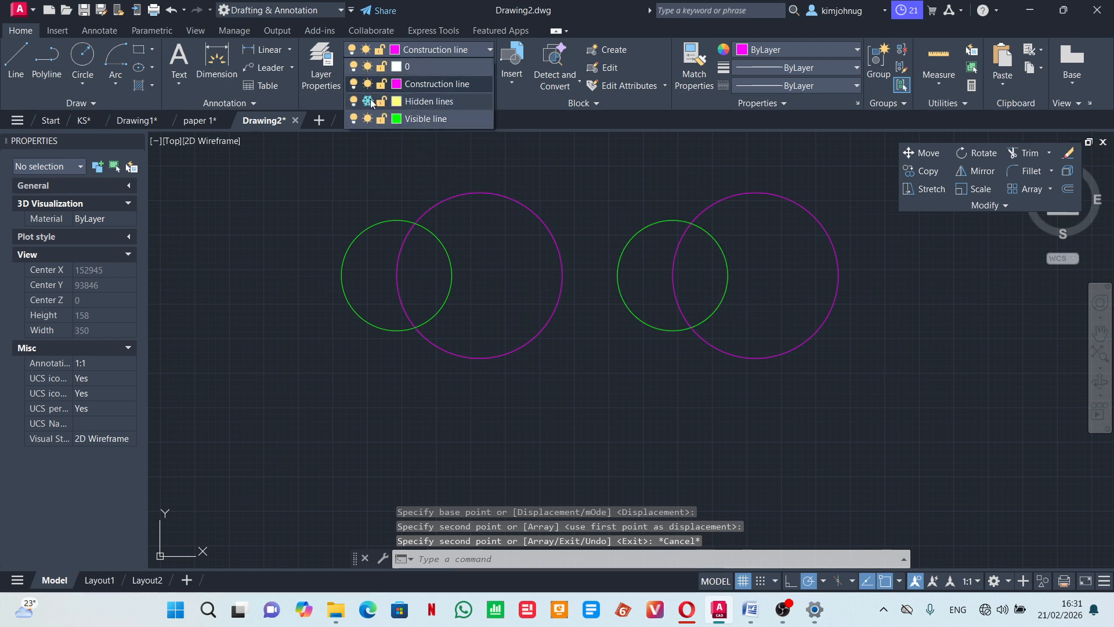
click(368, 101)
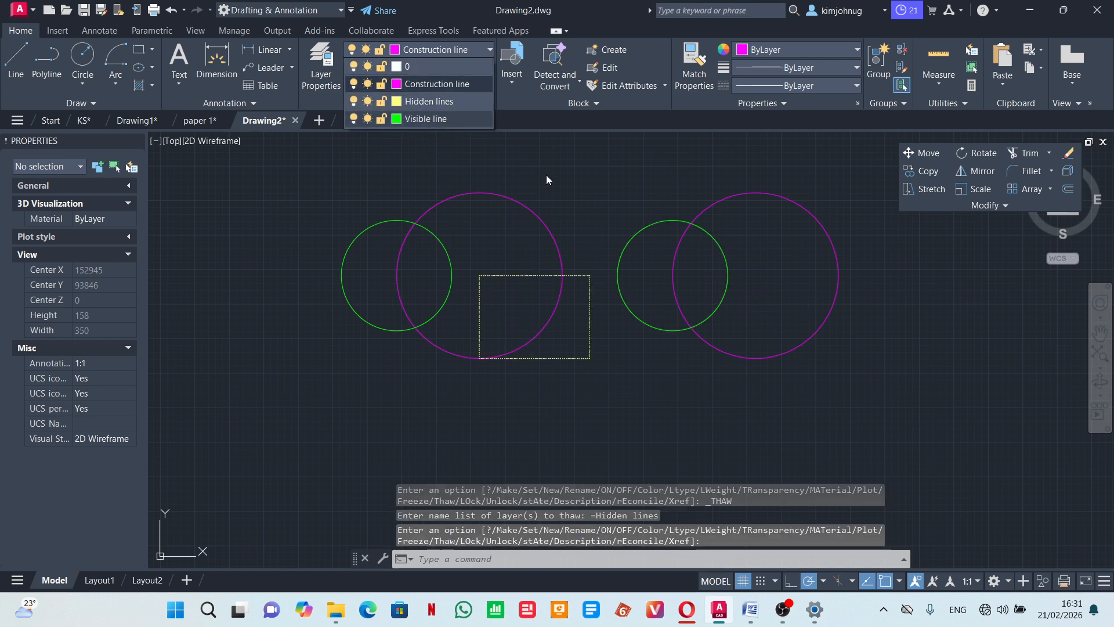
scroll(567, 373, up, 2)
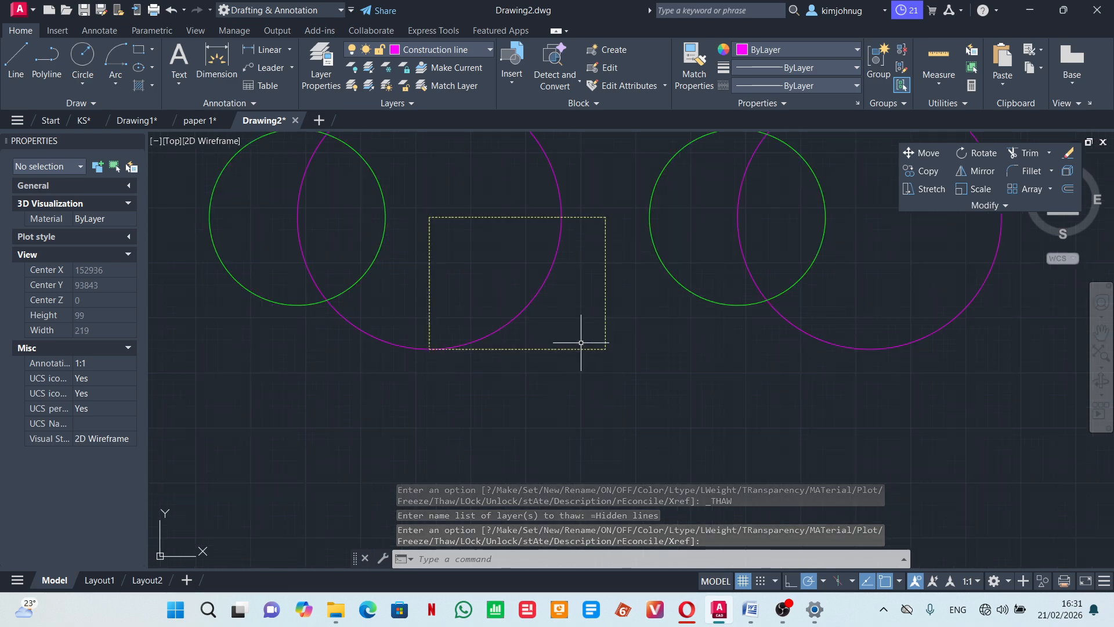
scroll(541, 367, down, 2)
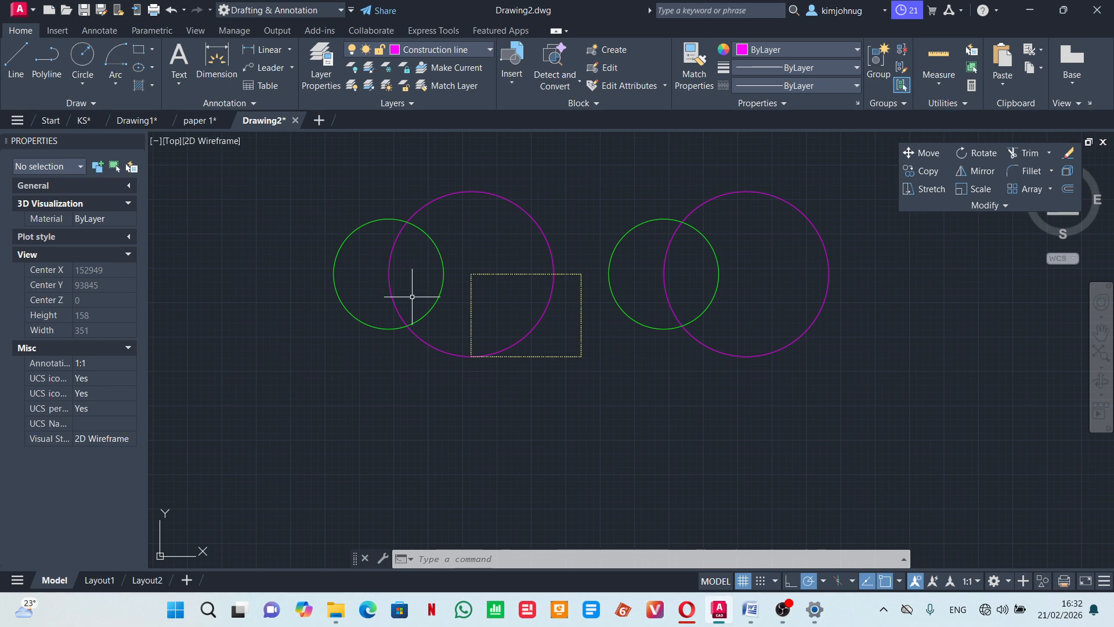
Use Select Similar on the original large construction circle, then clear the selection.
scroll(446, 279, up, 4)
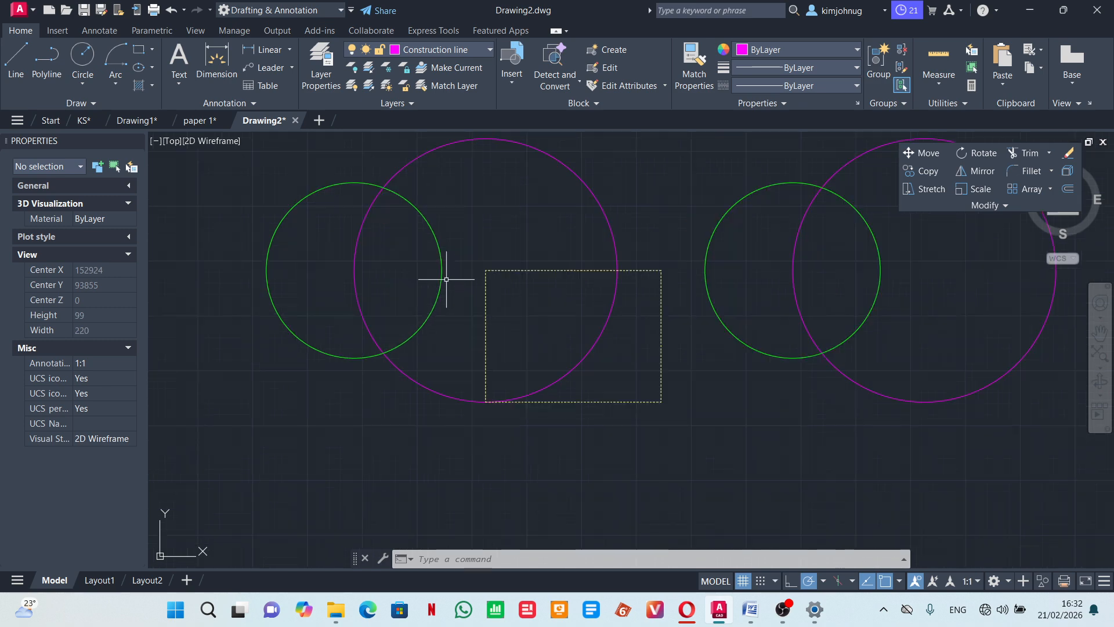
scroll(438, 286, down, 2)
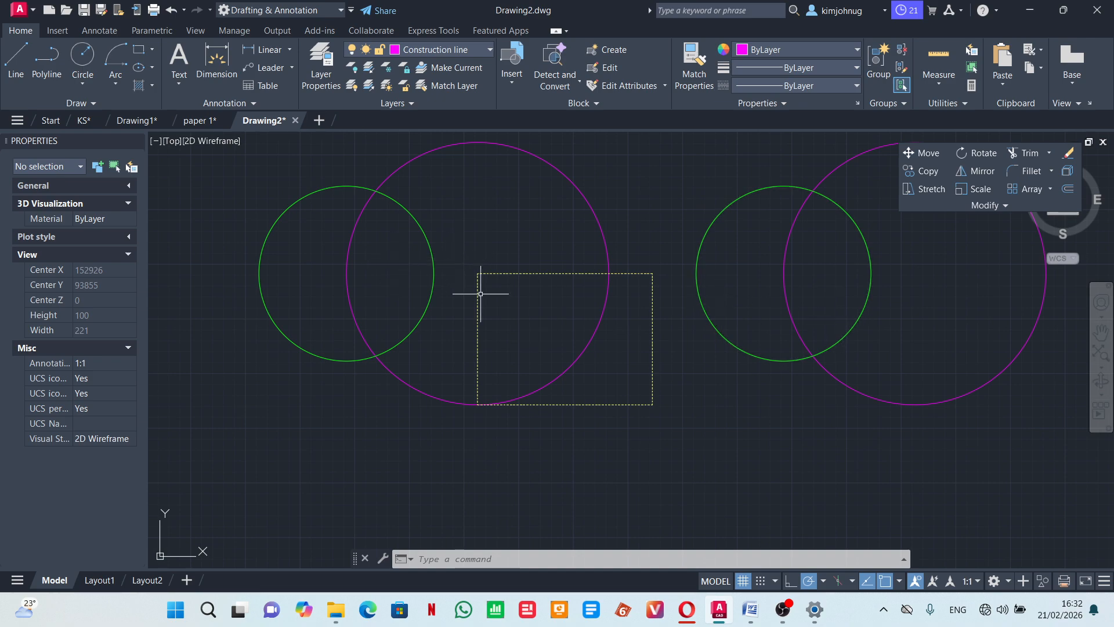
scroll(480, 293, down, 2)
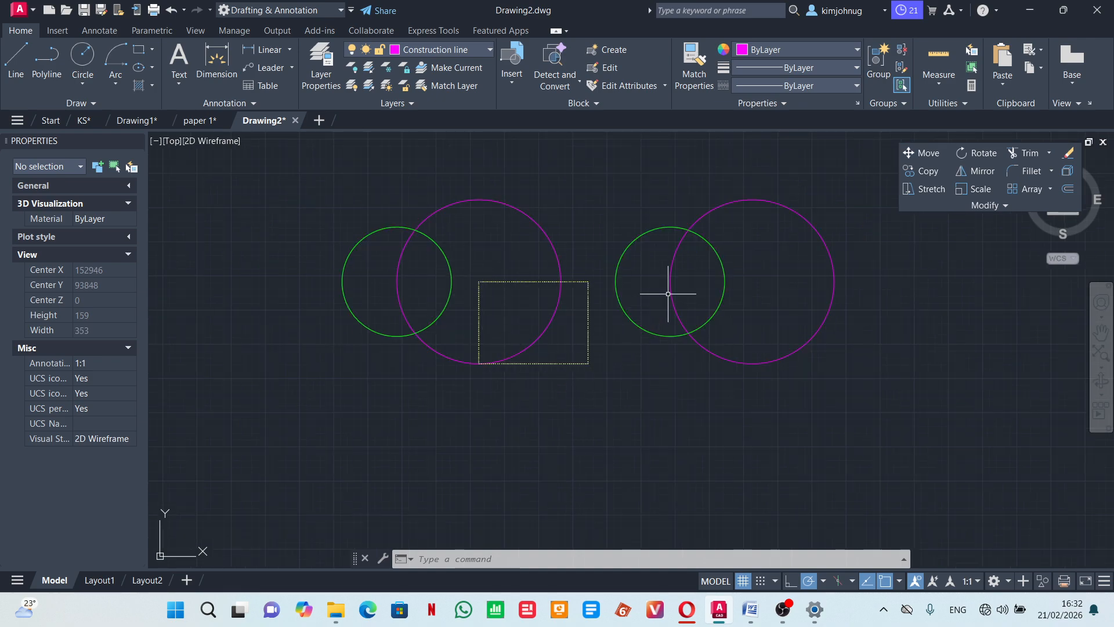
click(564, 250)
right_click(582, 224)
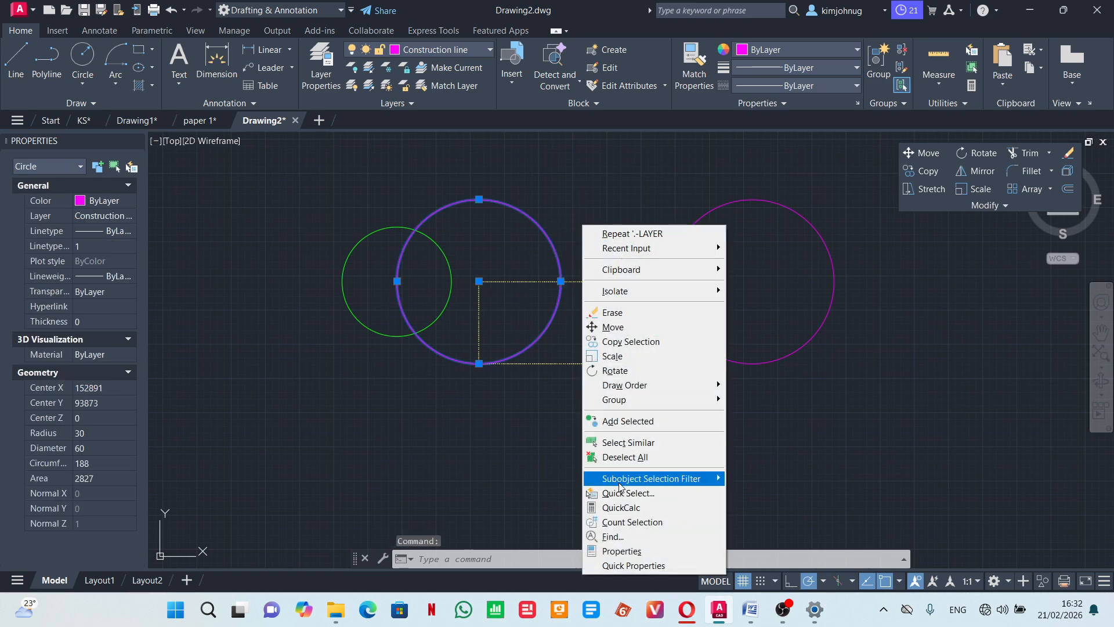
click(630, 442)
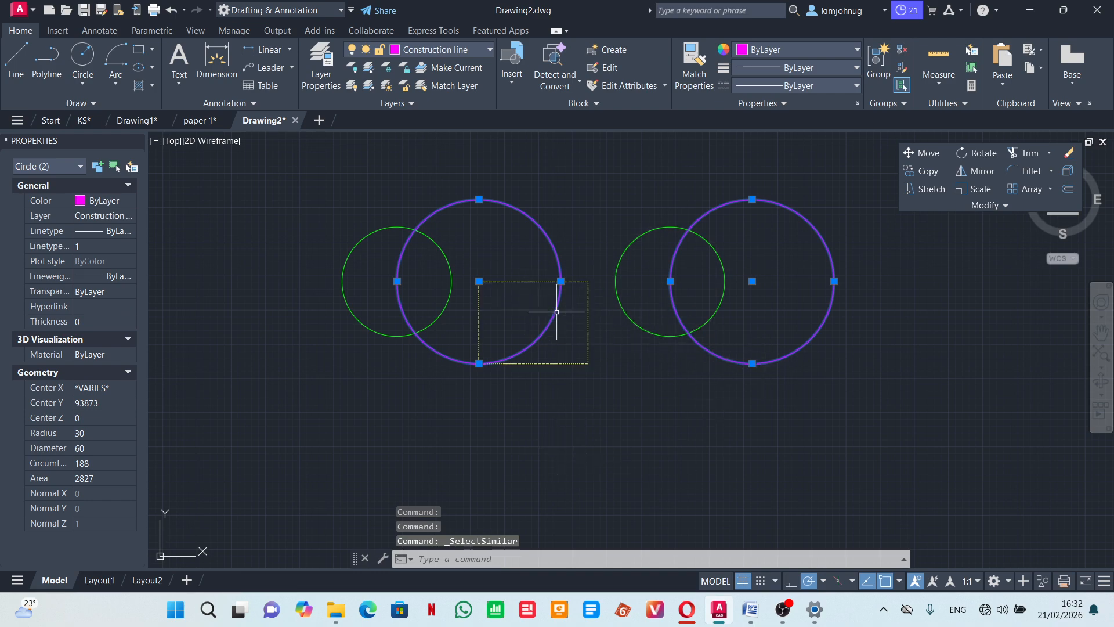
key(Escape)
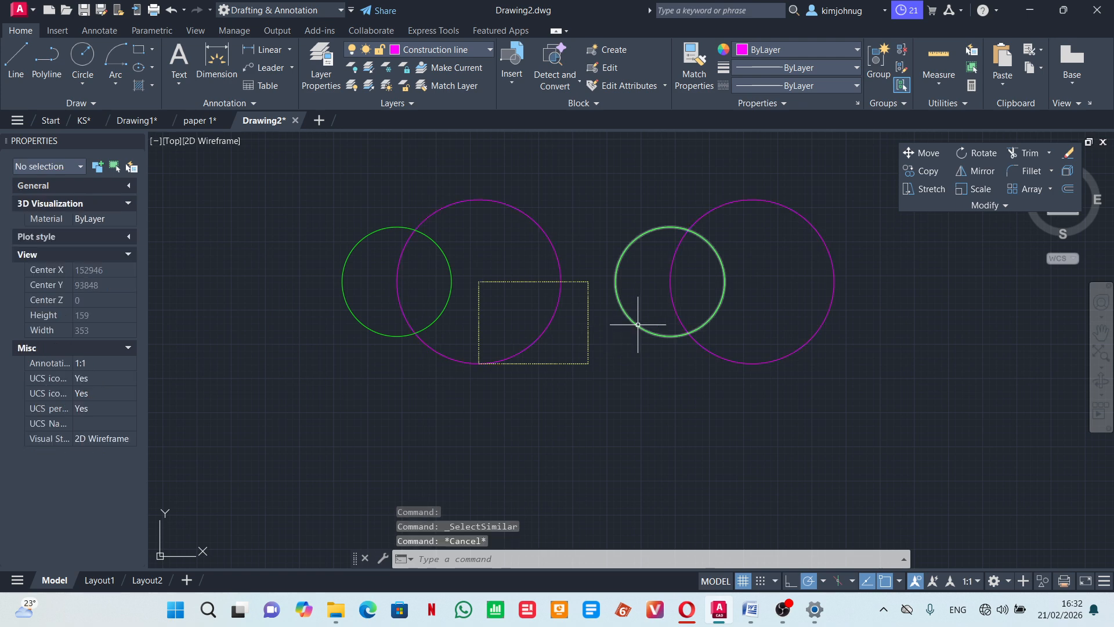
Use Select Similar on the copied small circle on the Visible line layer, then clear the selection.
click(640, 326)
right_click(597, 243)
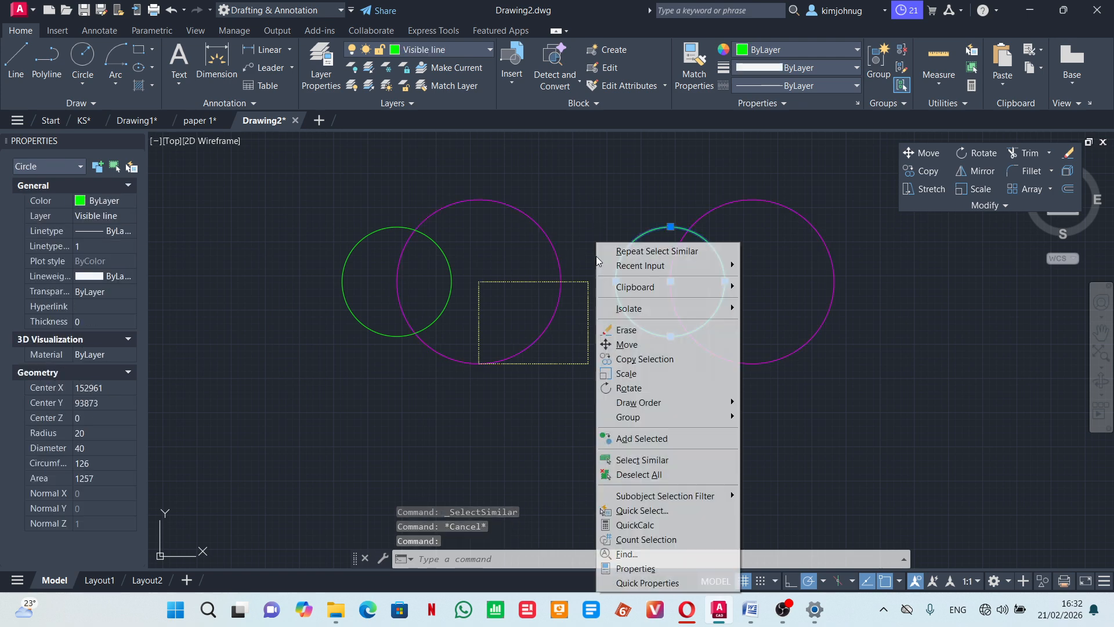
click(642, 460)
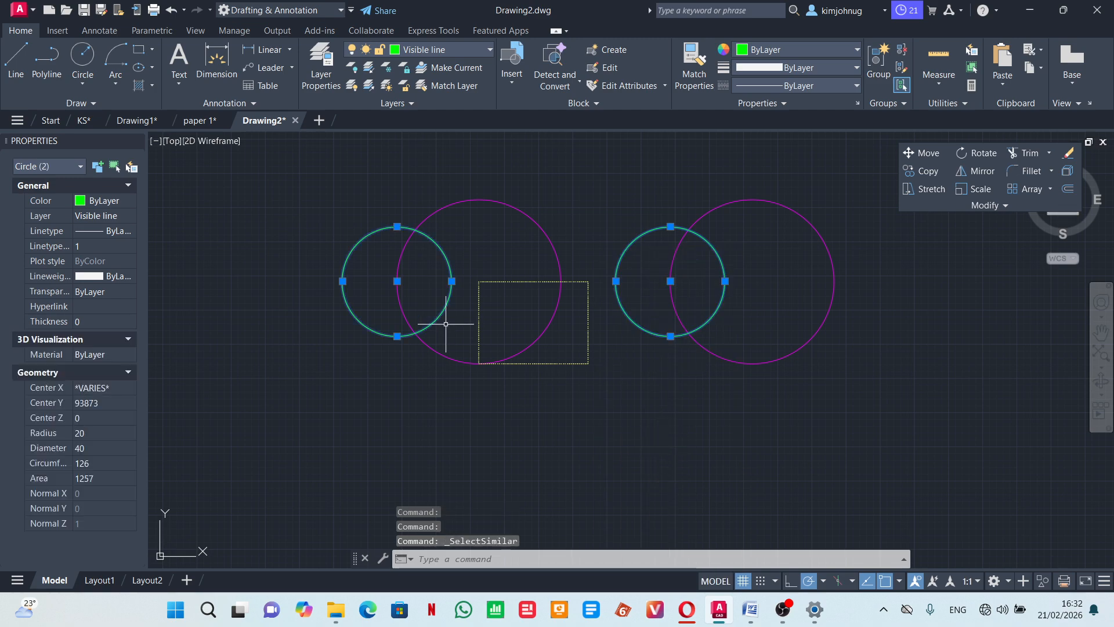
key(Escape)
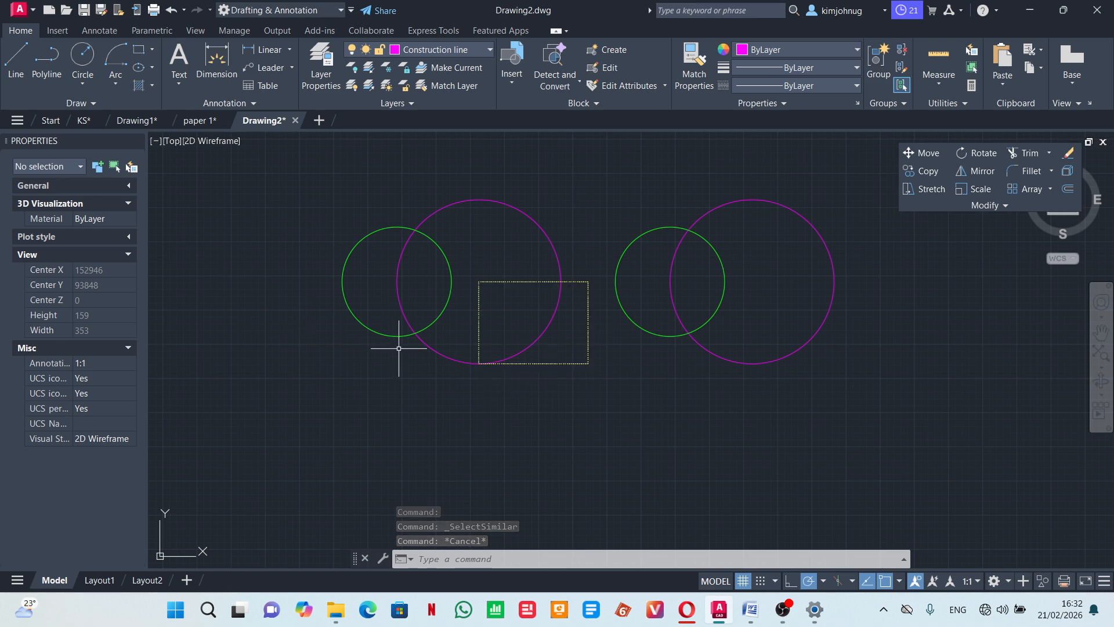
Turn the drawing grid off and back on.
scroll(435, 357, down, 2)
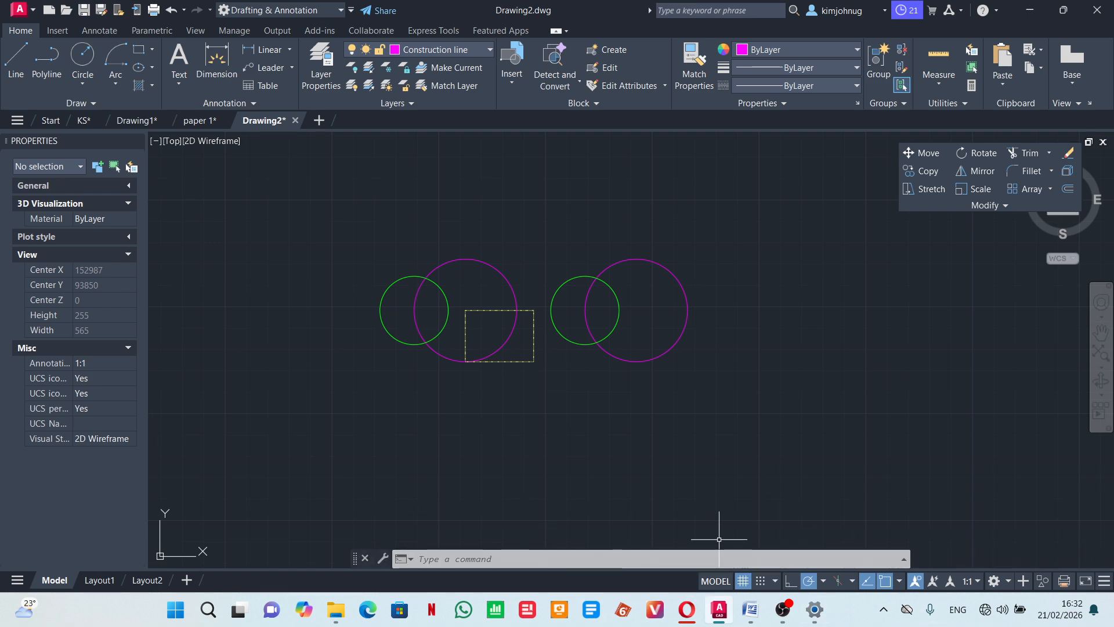
click(746, 582)
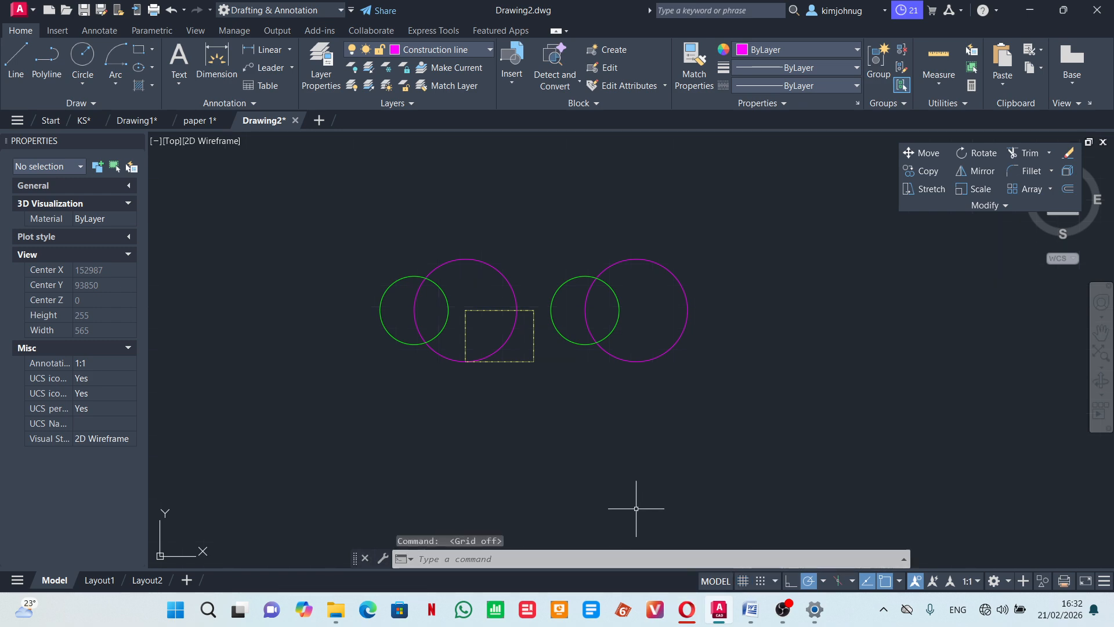
scroll(580, 363, down, 5)
scroll(516, 359, up, 5)
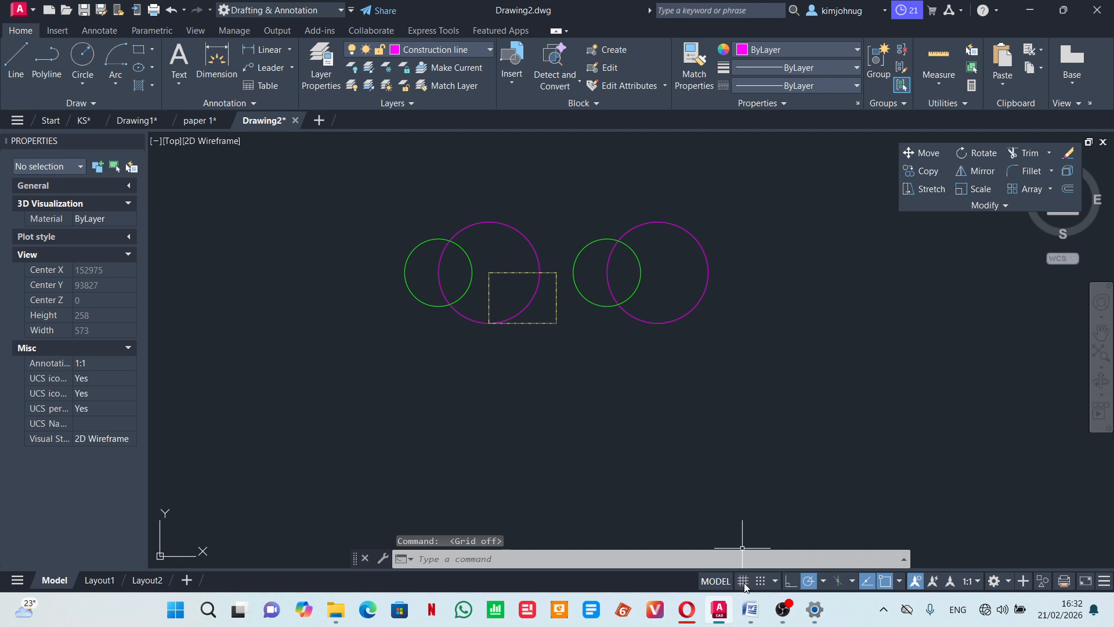
click(744, 581)
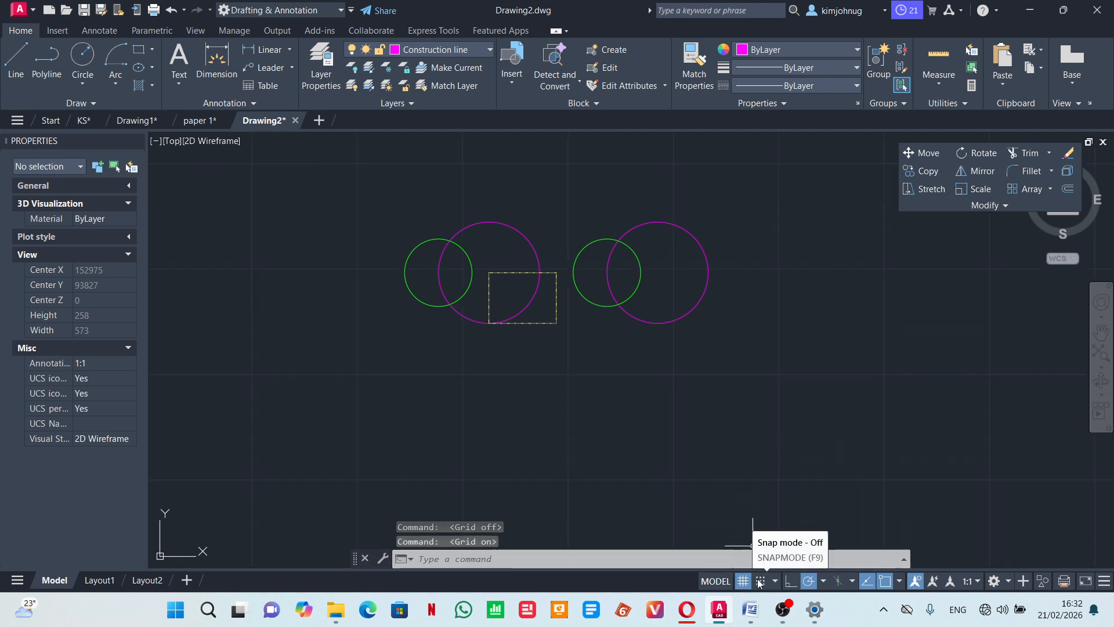
Turn on Snap mode and draw a chain of five lines below the circles: two segments right, one down, one right, one up.
click(763, 583)
click(16, 58)
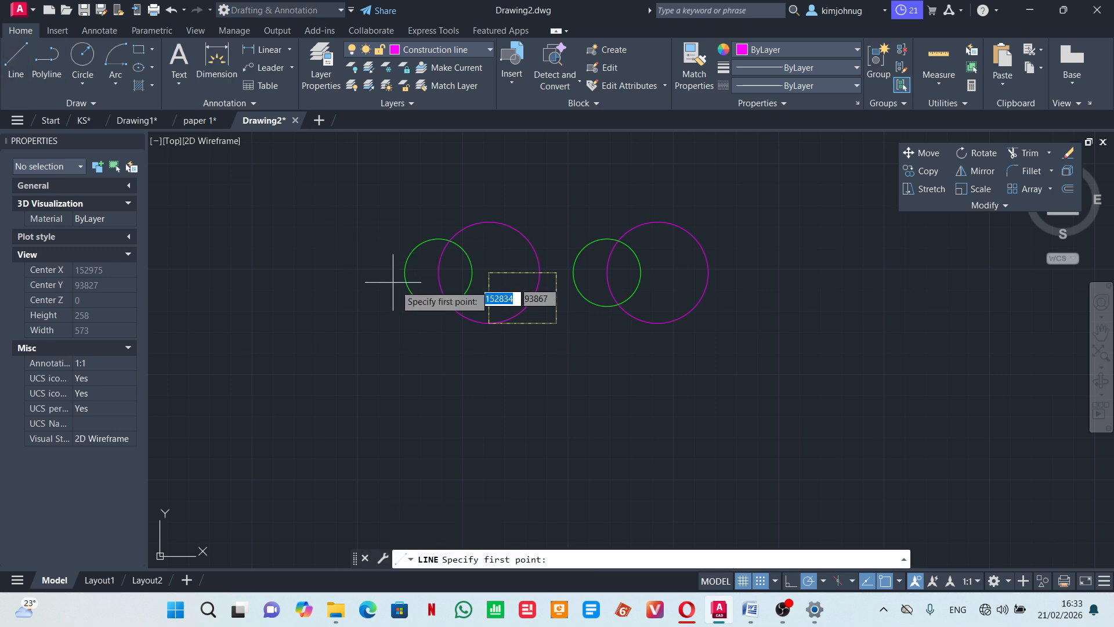
click(462, 374)
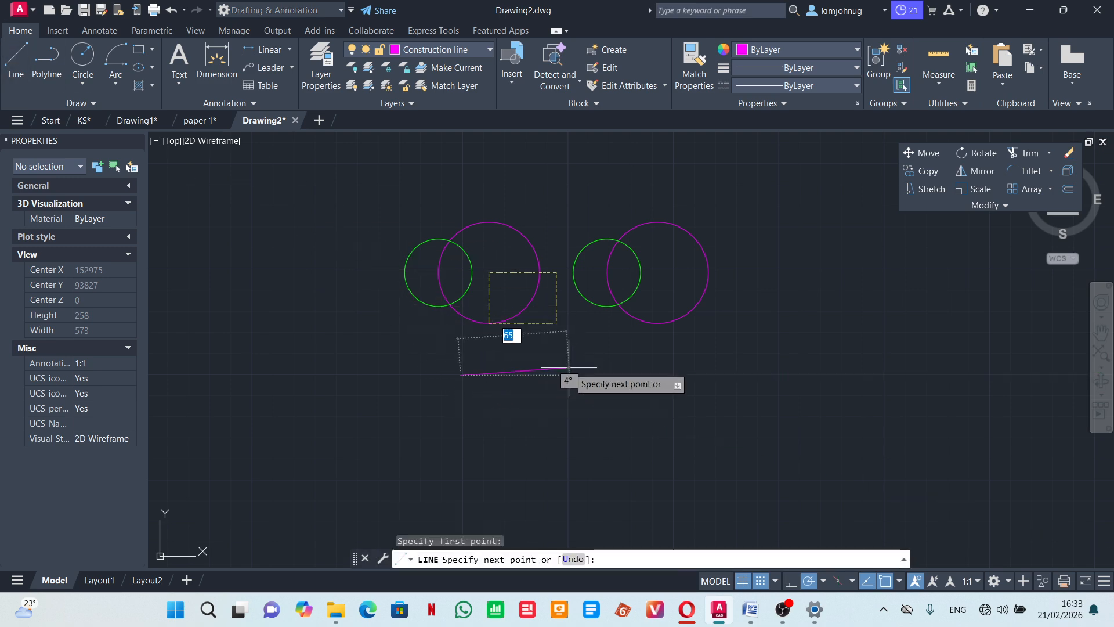
click(570, 375)
click(674, 375)
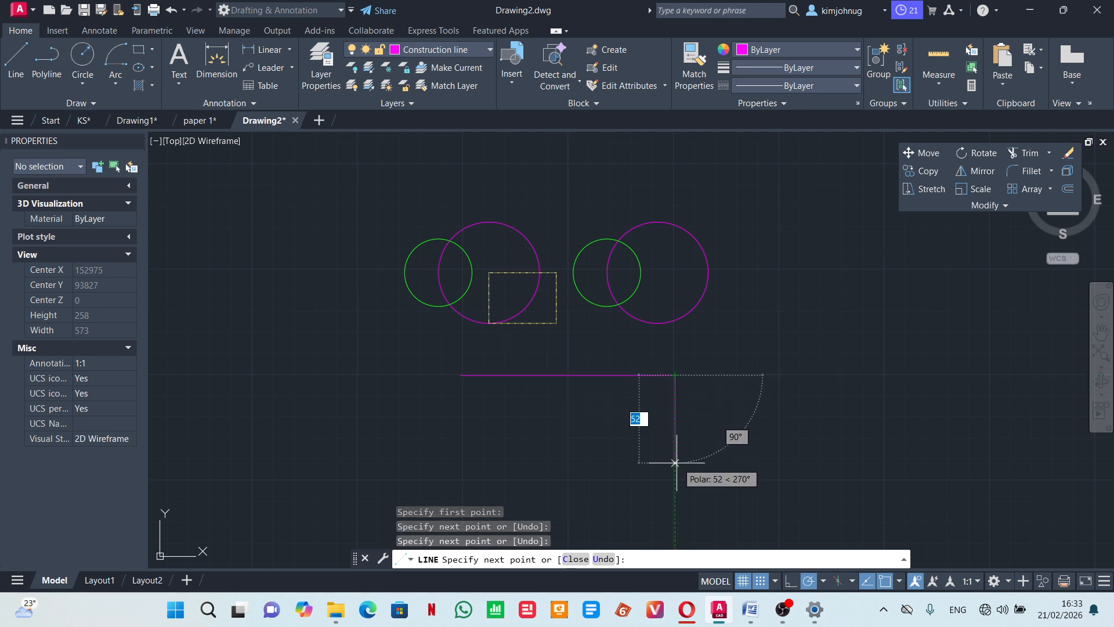
click(675, 480)
click(780, 480)
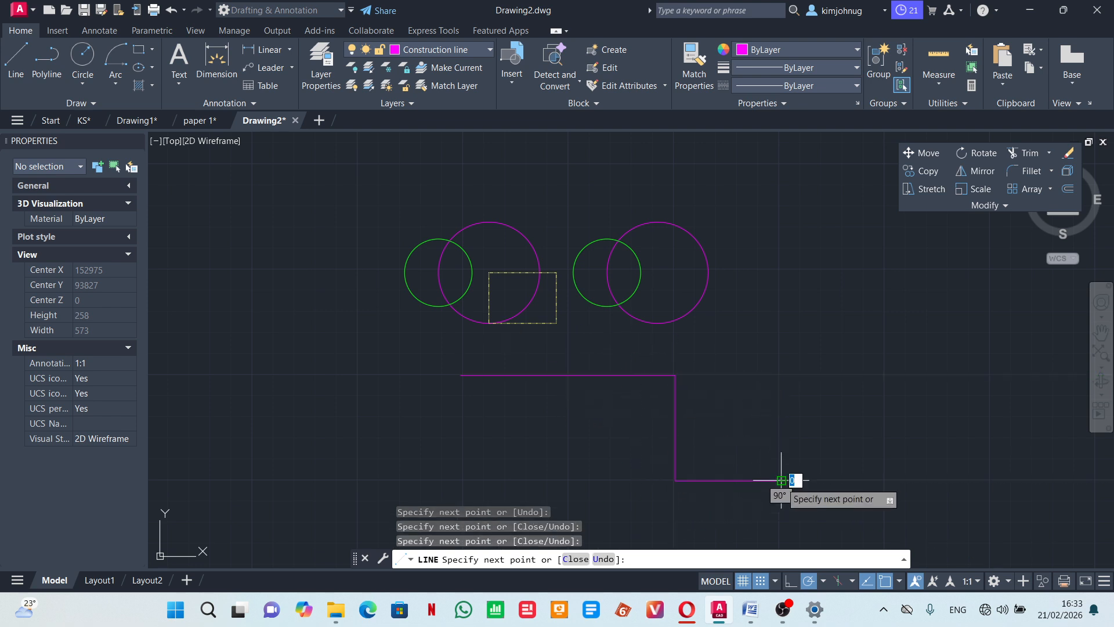
click(781, 386)
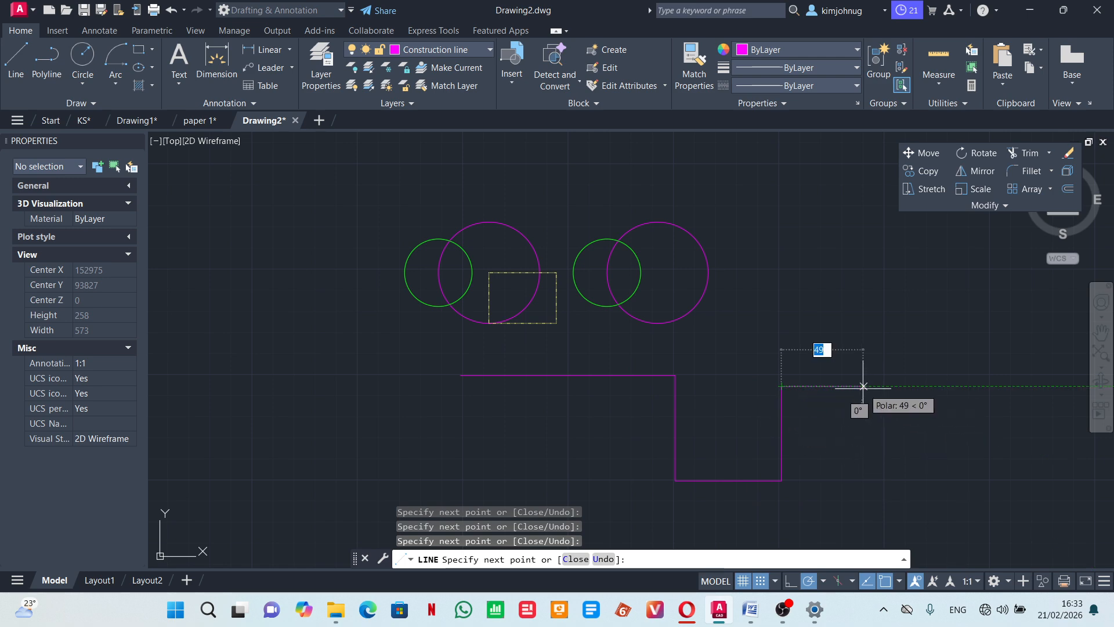
key(Escape)
Erase the five line segments below the circles and turn off Snap mode.
click(398, 351)
click(836, 493)
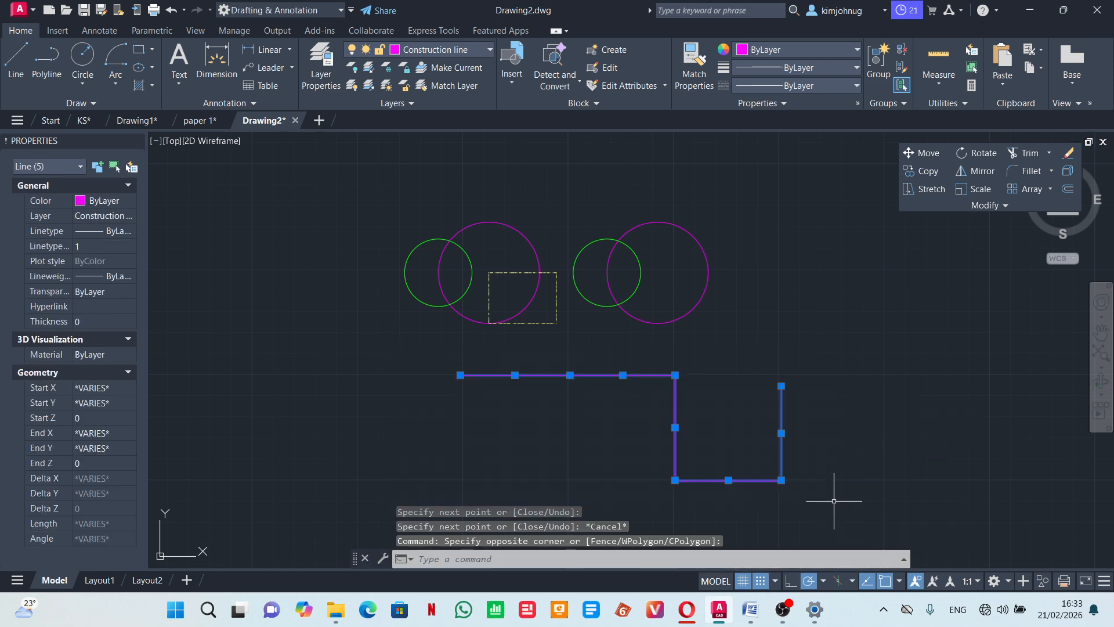
click(1069, 153)
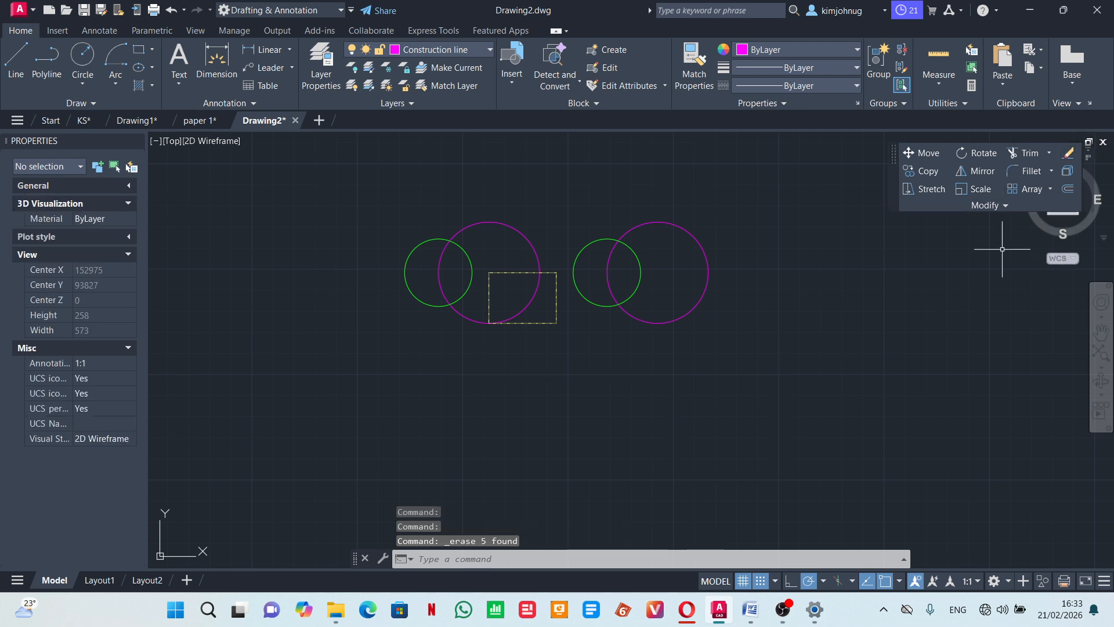
click(760, 585)
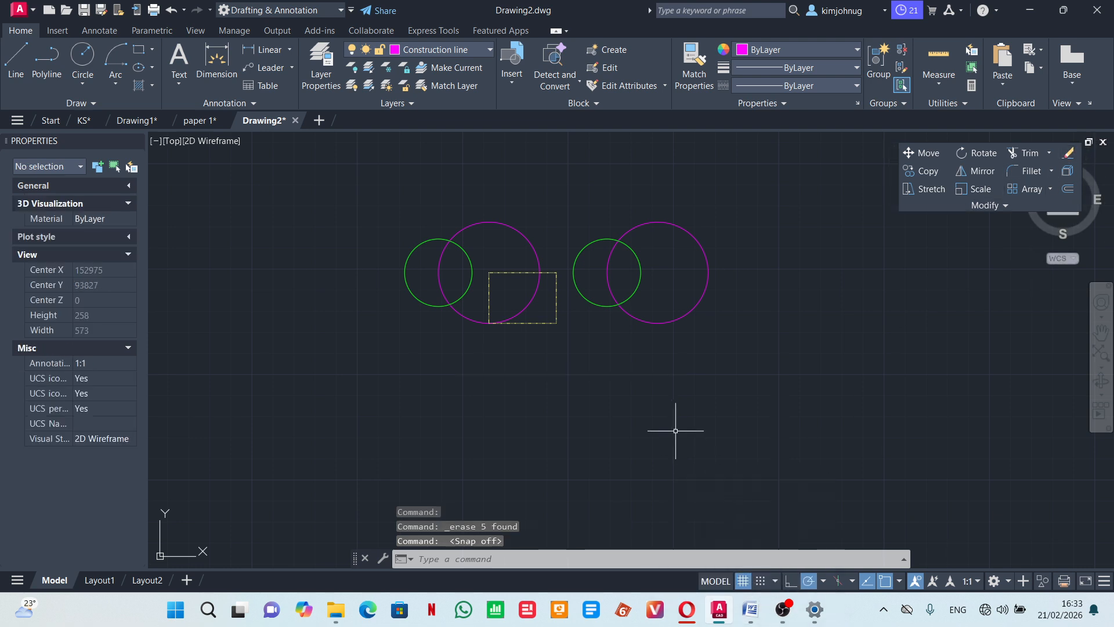
Turn on Ortho mode and try to copy the second pair of circles horizontally from the small circle's right quadrant.
click(790, 581)
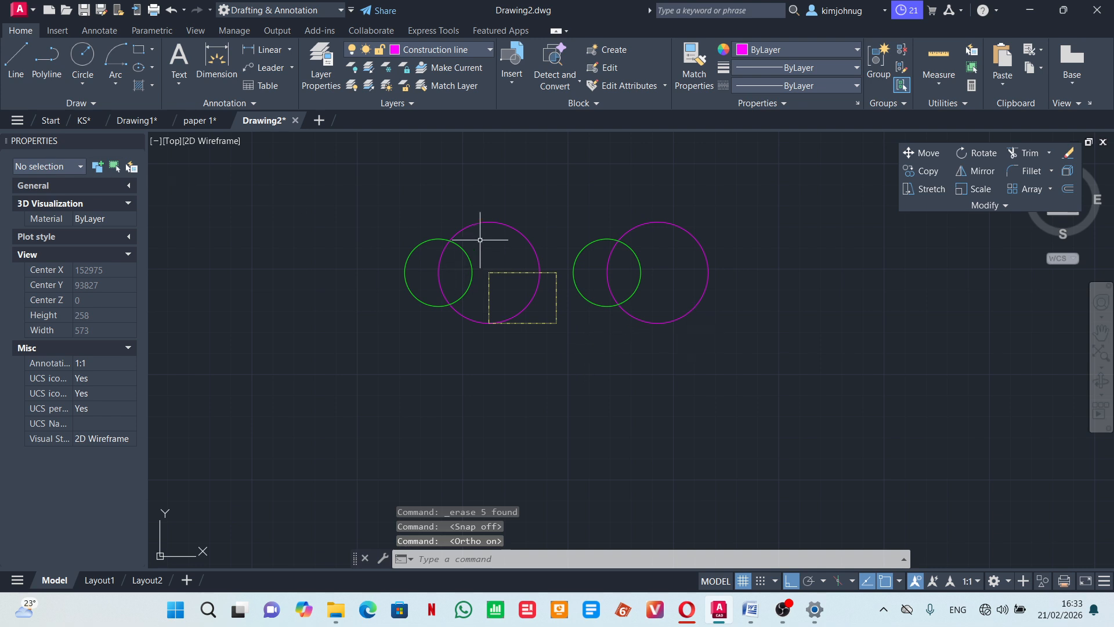
click(560, 187)
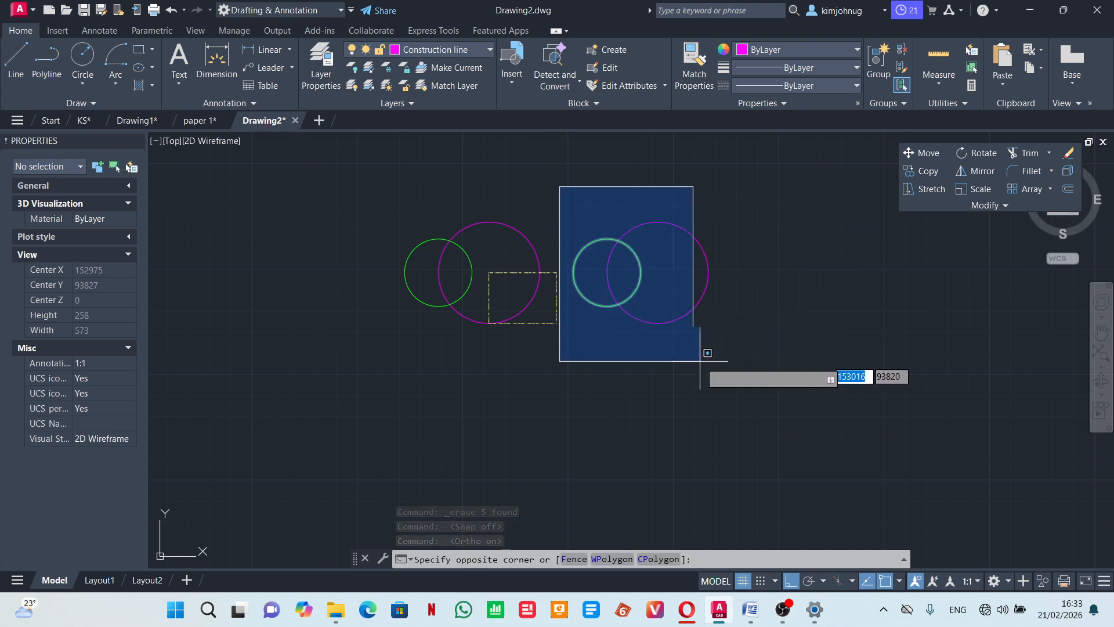
click(759, 401)
click(922, 171)
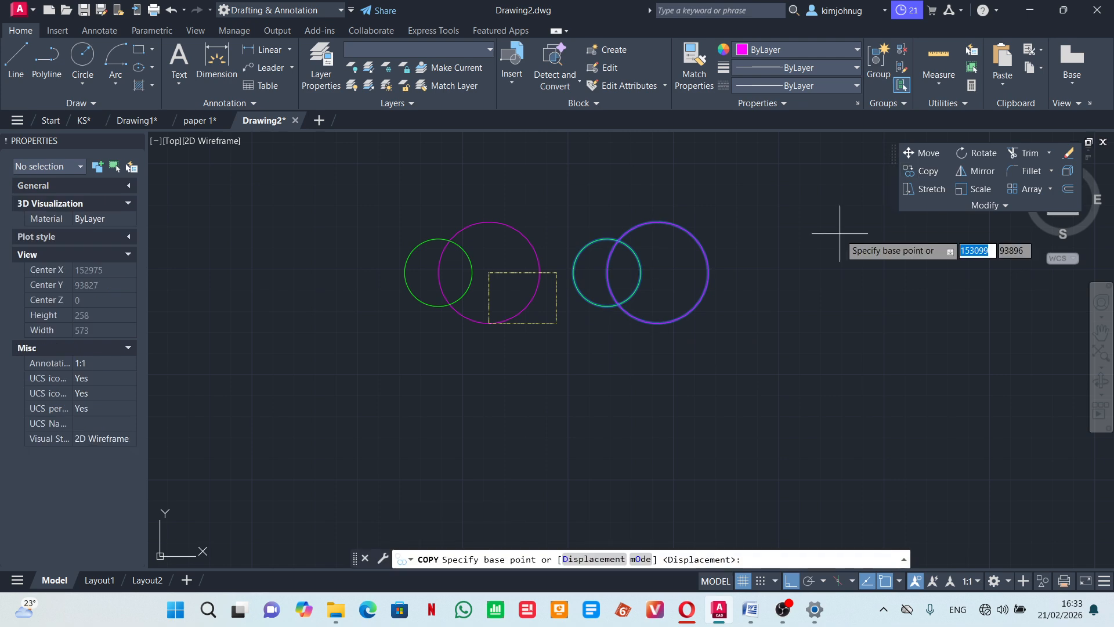
click(640, 272)
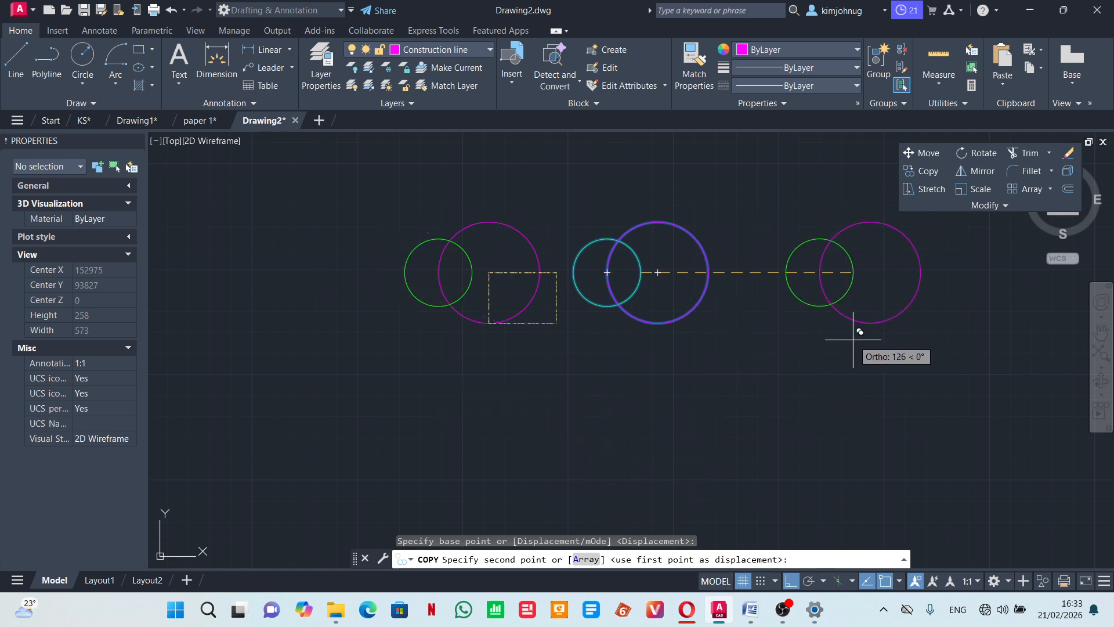
key(Escape)
scroll(667, 365, down, 2)
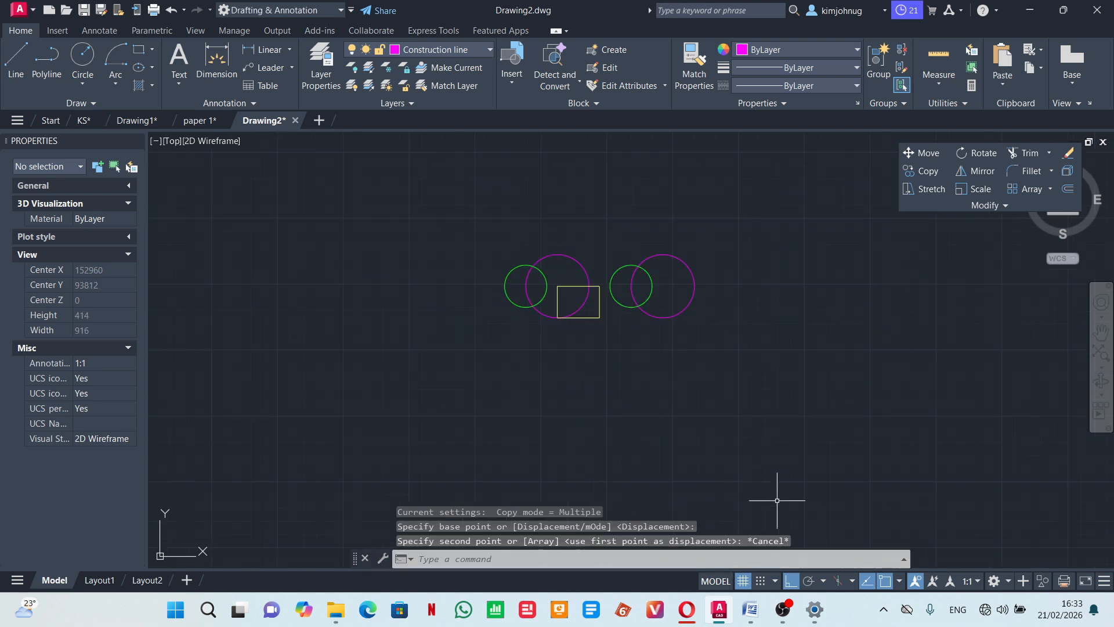
With Ortho on, draw a closed outline of five connected line segments below the circles, ending at the first point.
click(14, 64)
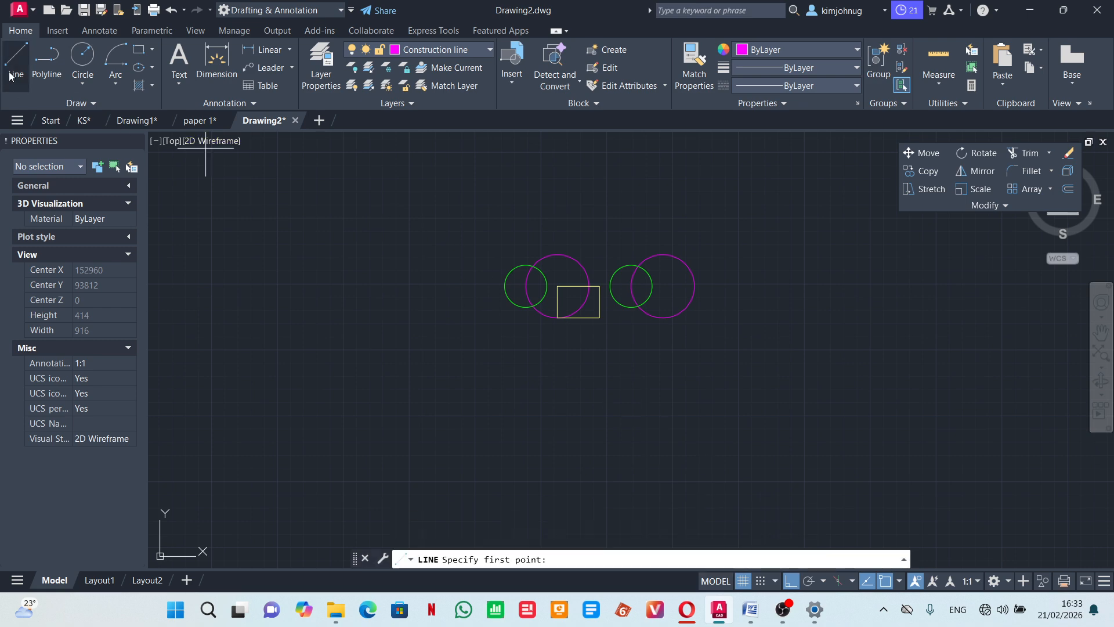
click(478, 330)
click(634, 331)
click(634, 468)
click(428, 468)
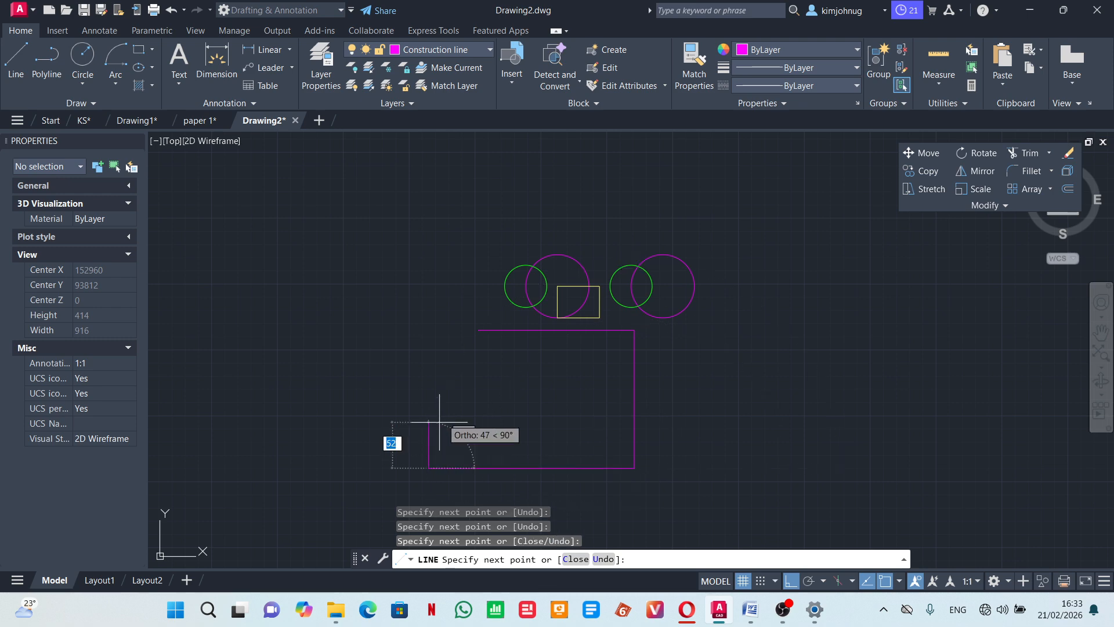
click(428, 330)
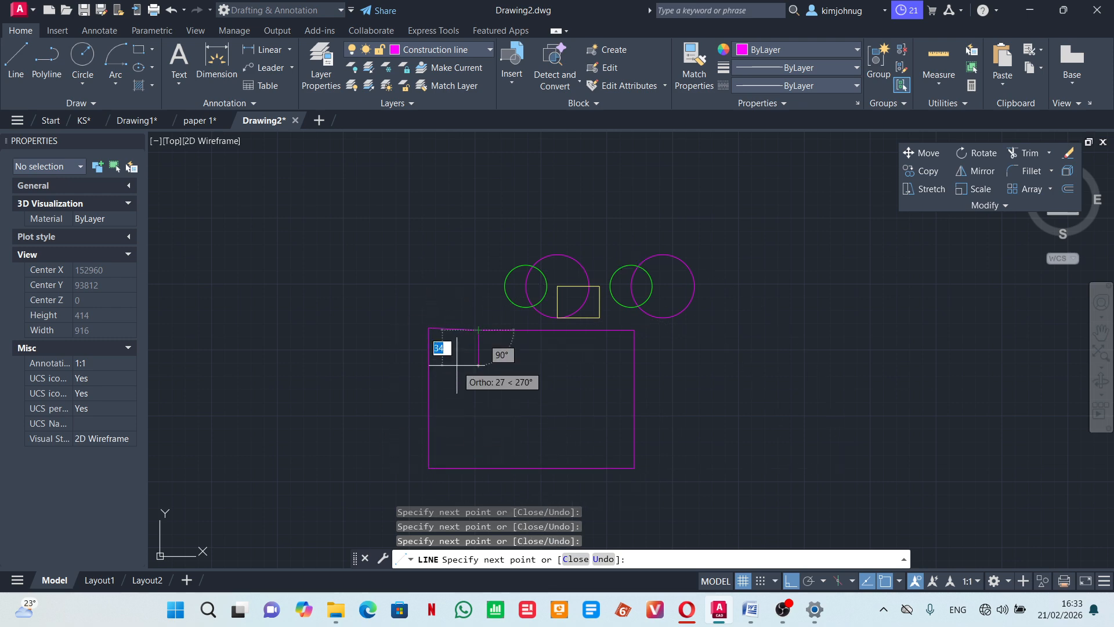
key(Escape)
Erase the short sloped segment at the outline's upper-left corner.
scroll(476, 326, up, 4)
scroll(475, 326, up, 2)
click(447, 334)
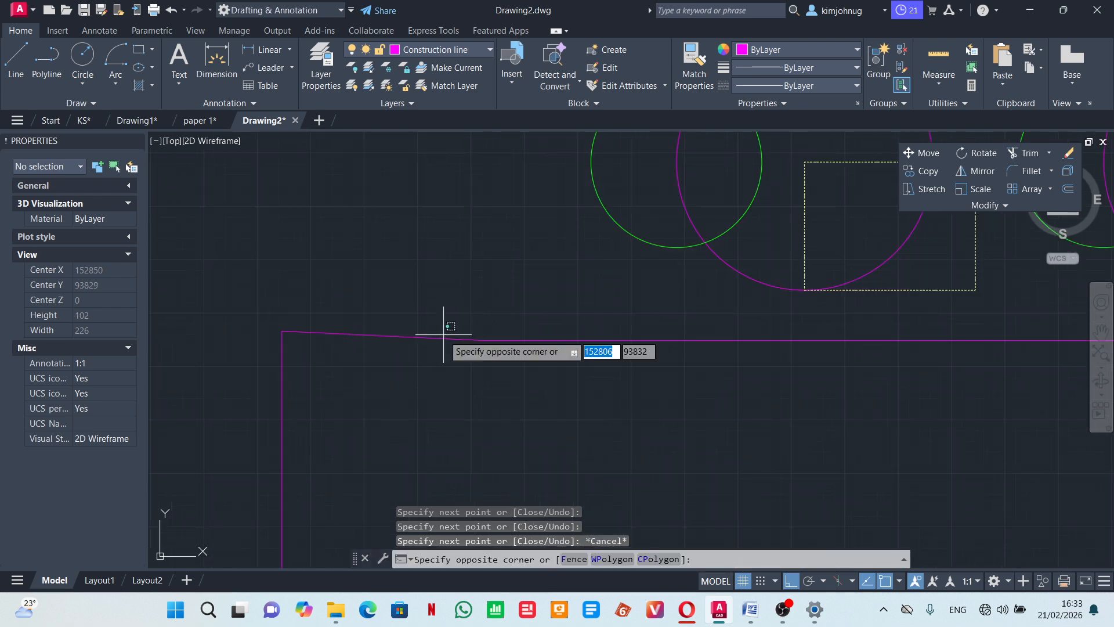
click(445, 338)
click(444, 272)
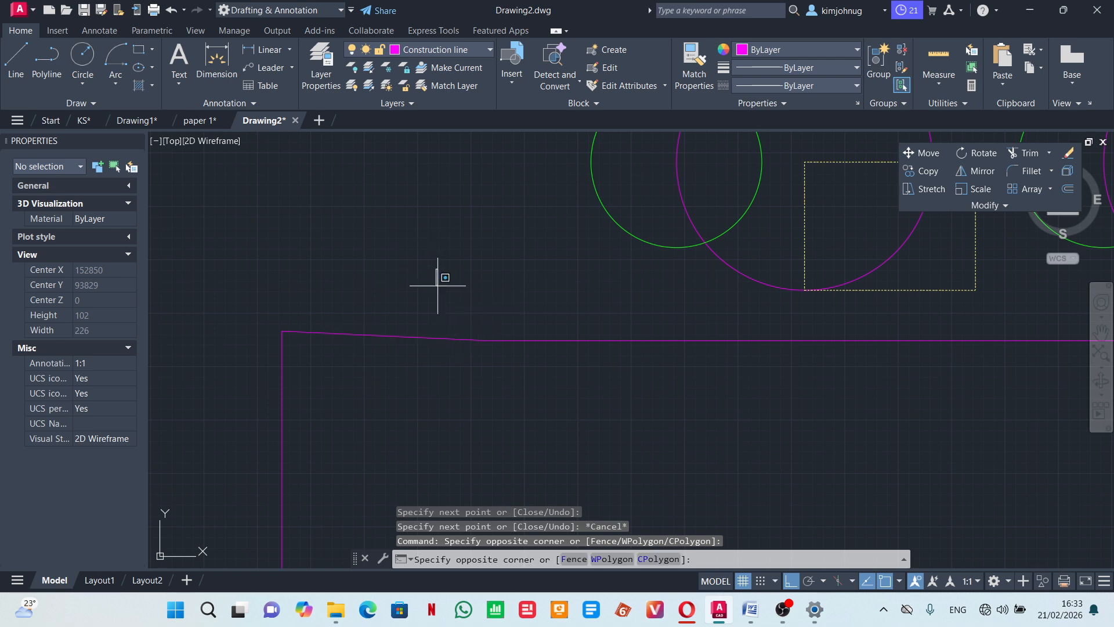
click(426, 377)
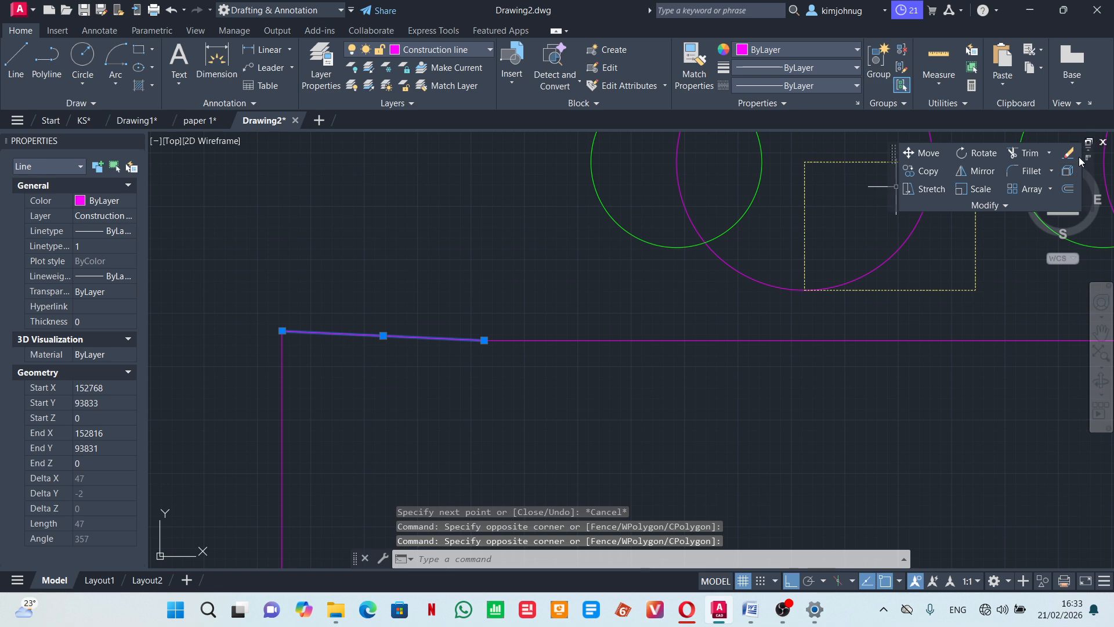
key(Delete)
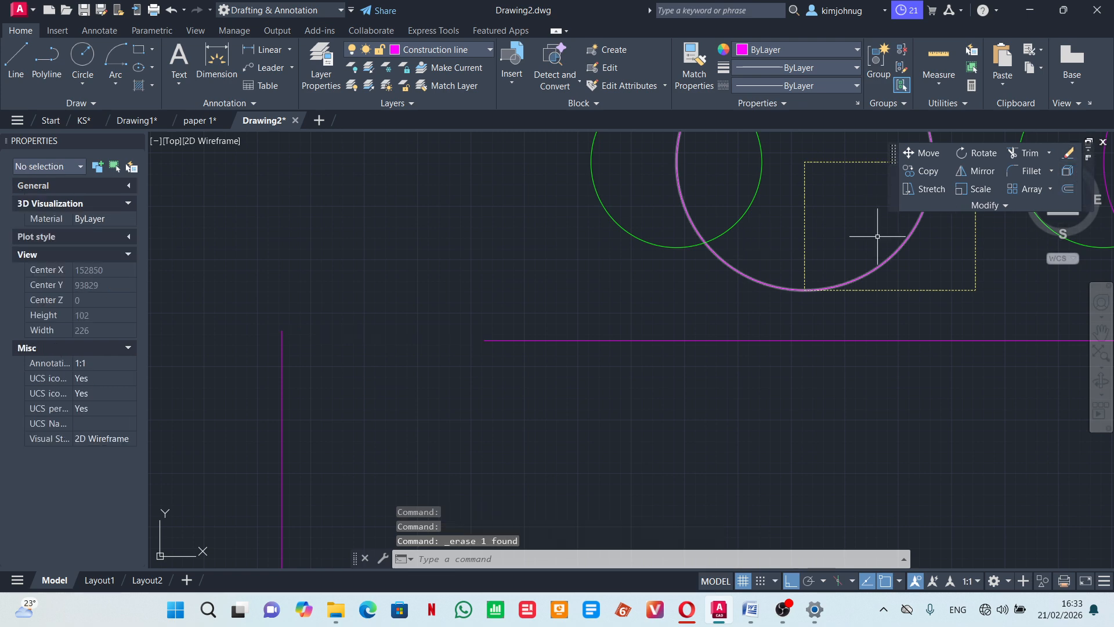
Erase the four remaining line segments of the outline below the circles.
scroll(544, 357, down, 3)
scroll(543, 356, down, 3)
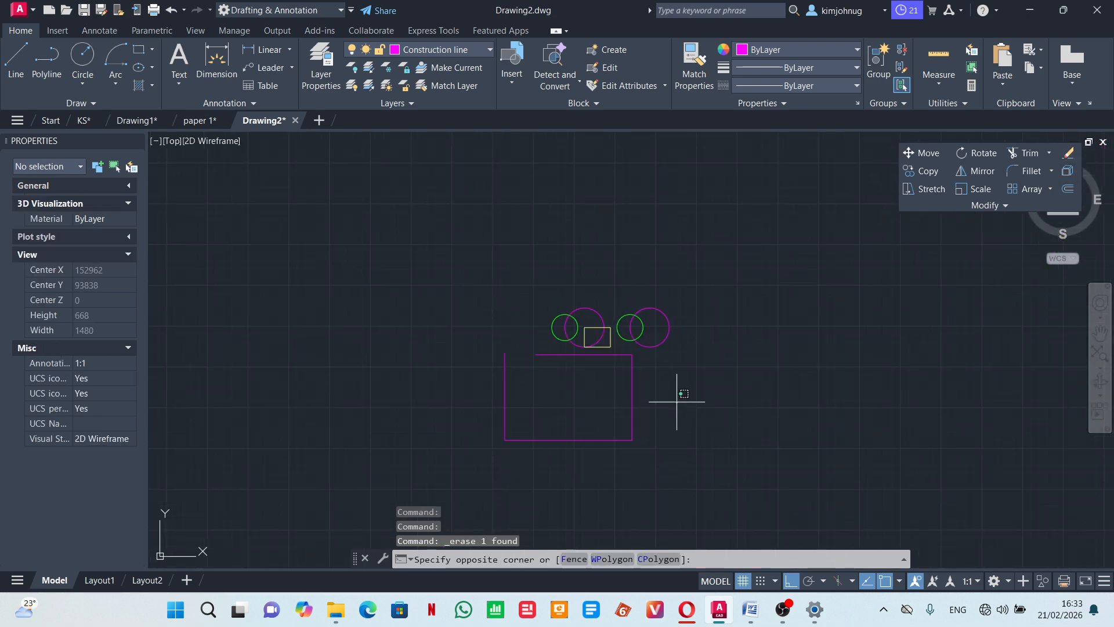
drag(677, 393, 502, 428)
click(591, 396)
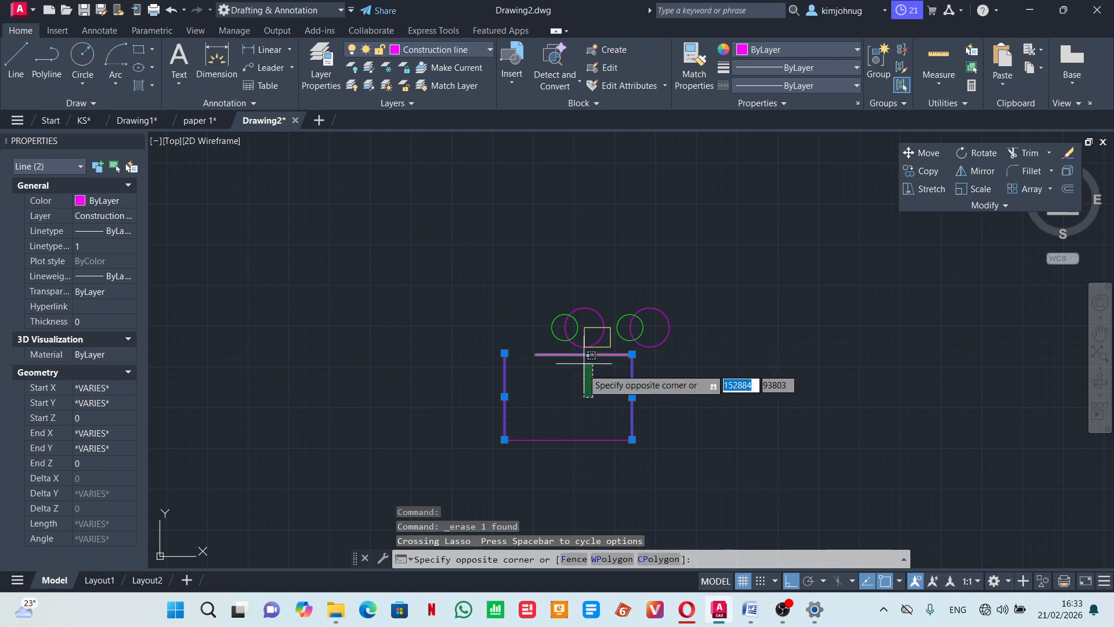
click(558, 464)
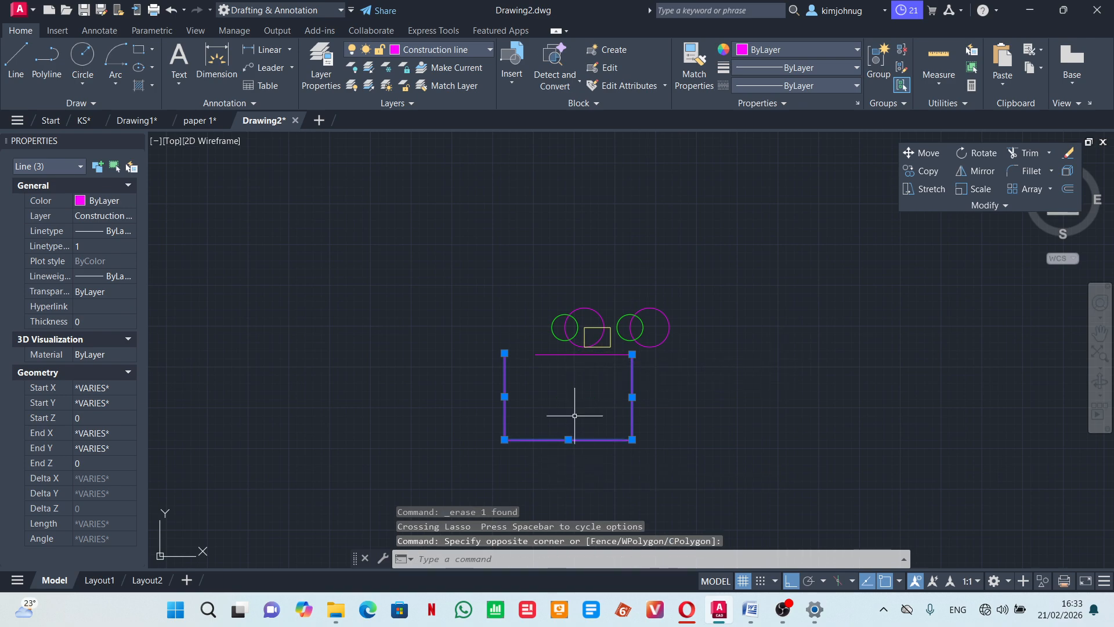
click(609, 356)
click(1070, 155)
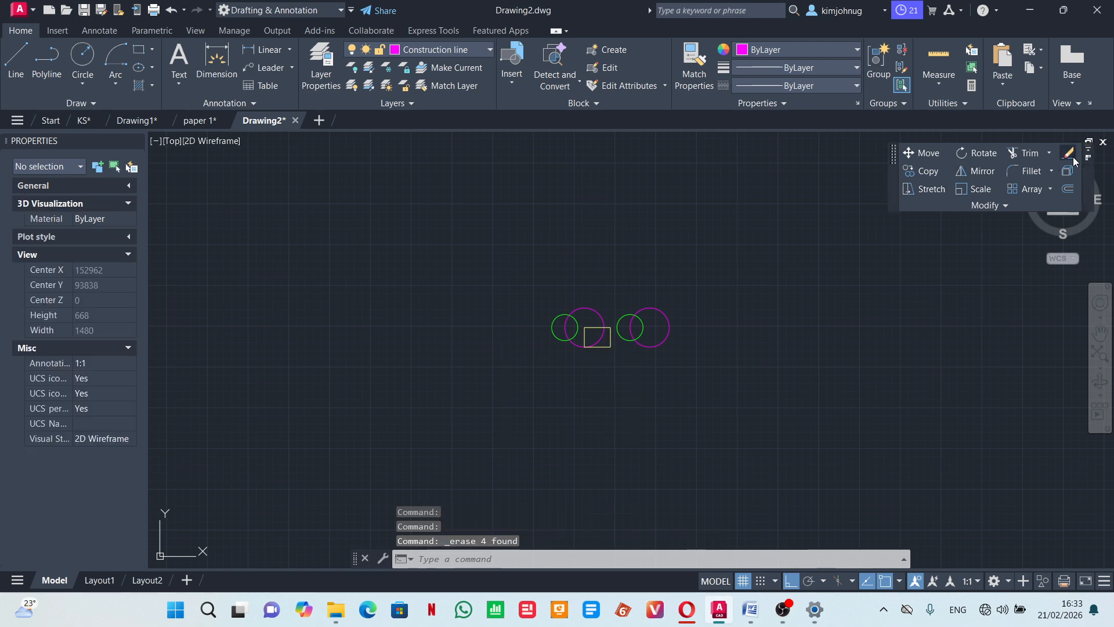
Turn on Polar Tracking with the 5, 10, 15, 20° increment and try a line at tracked angles beside the circles.
click(808, 580)
click(821, 582)
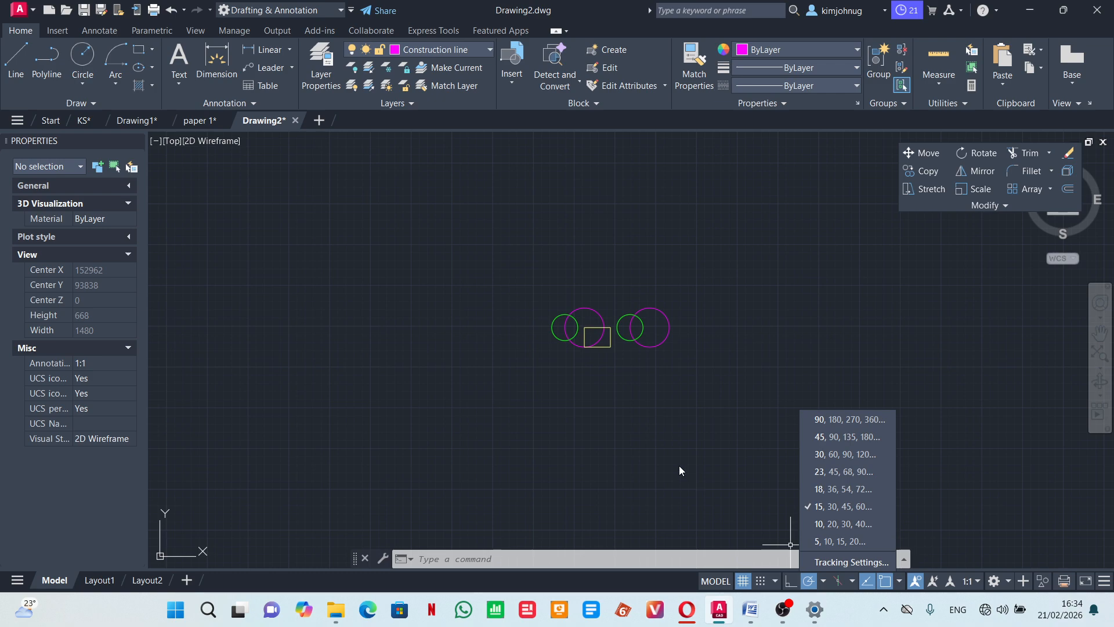
click(831, 541)
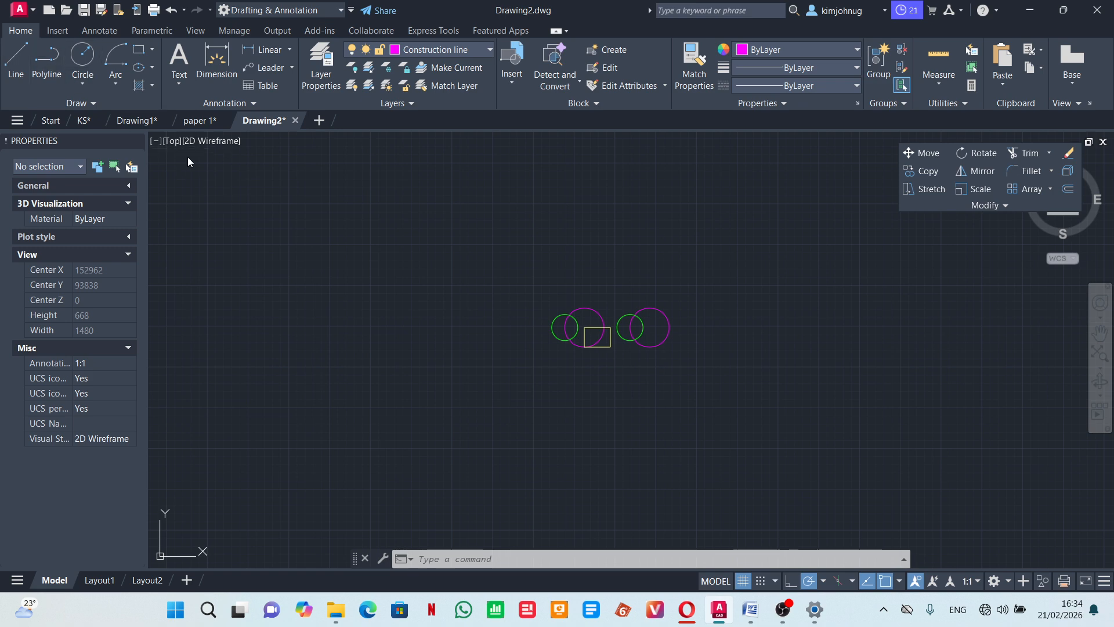
click(750, 404)
scroll(785, 361, up, 4)
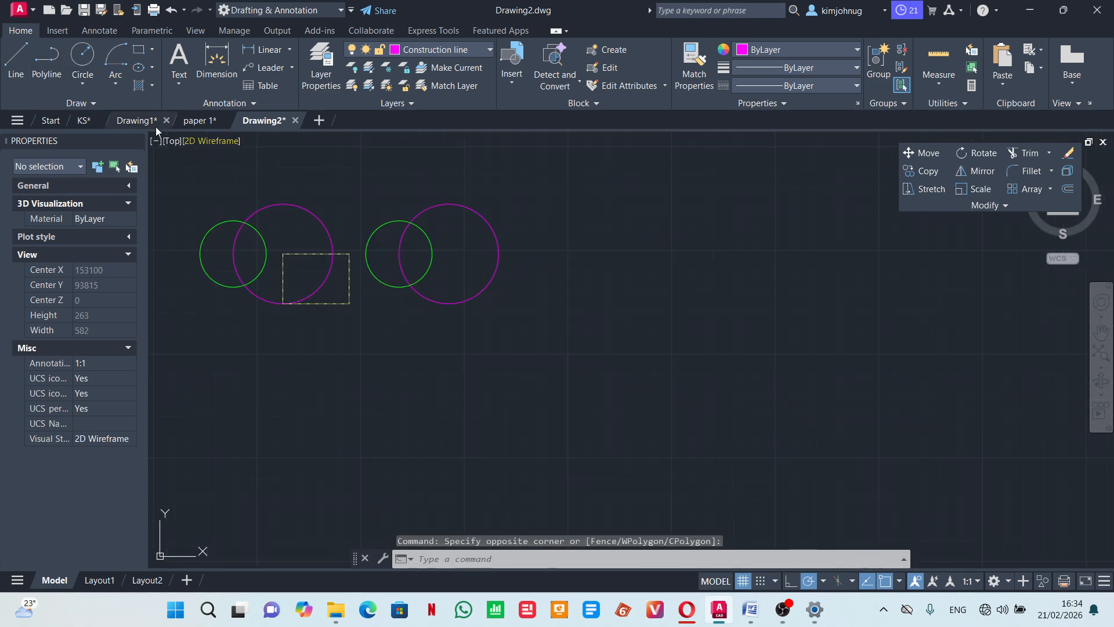
click(5, 68)
click(650, 355)
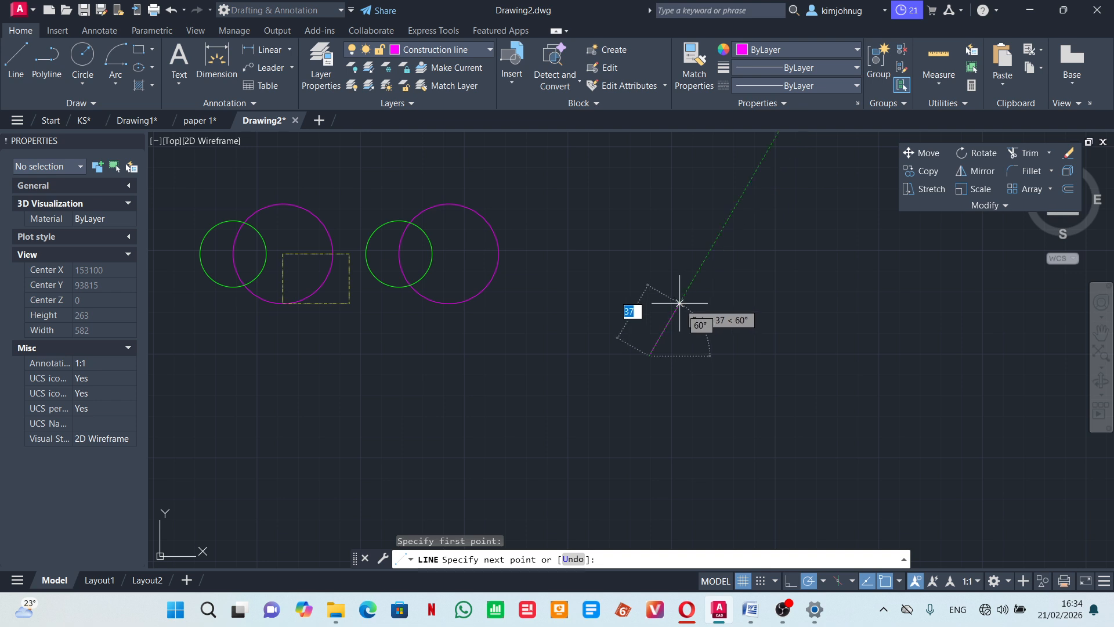
key(Escape)
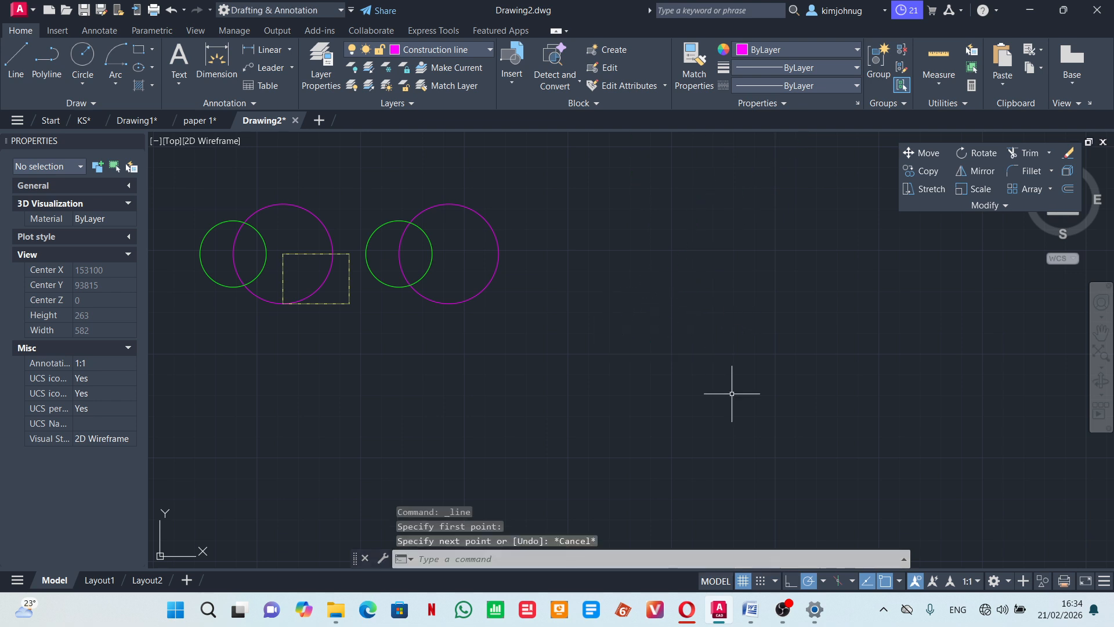
Change the polar tracking increment to 10, 20, 30, 40° and preview a line at the tracked angles.
click(824, 580)
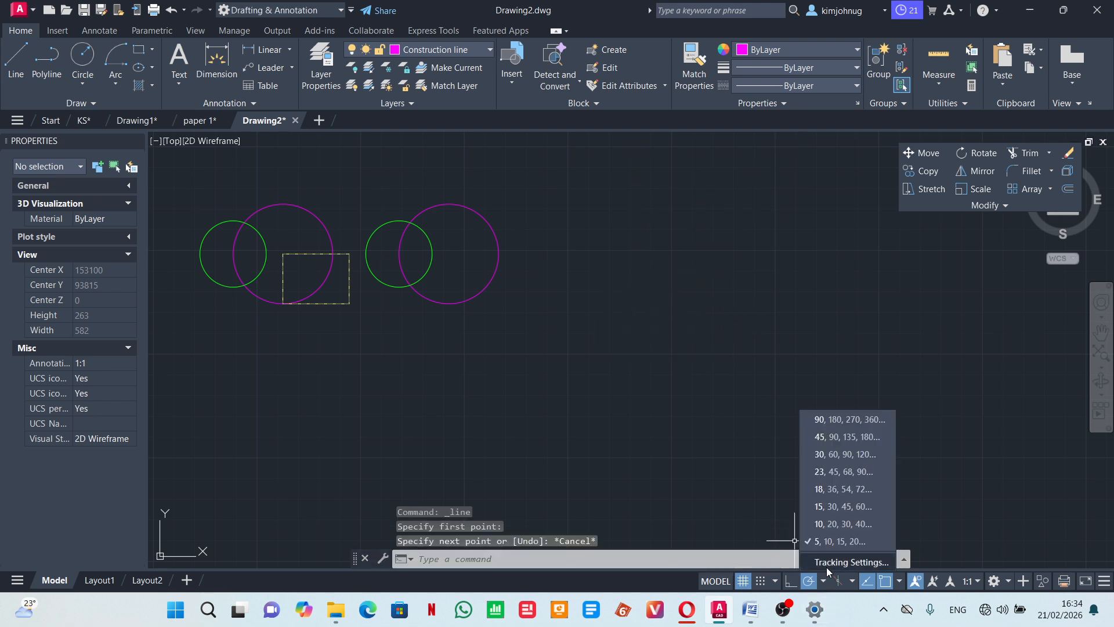
click(828, 512)
click(16, 61)
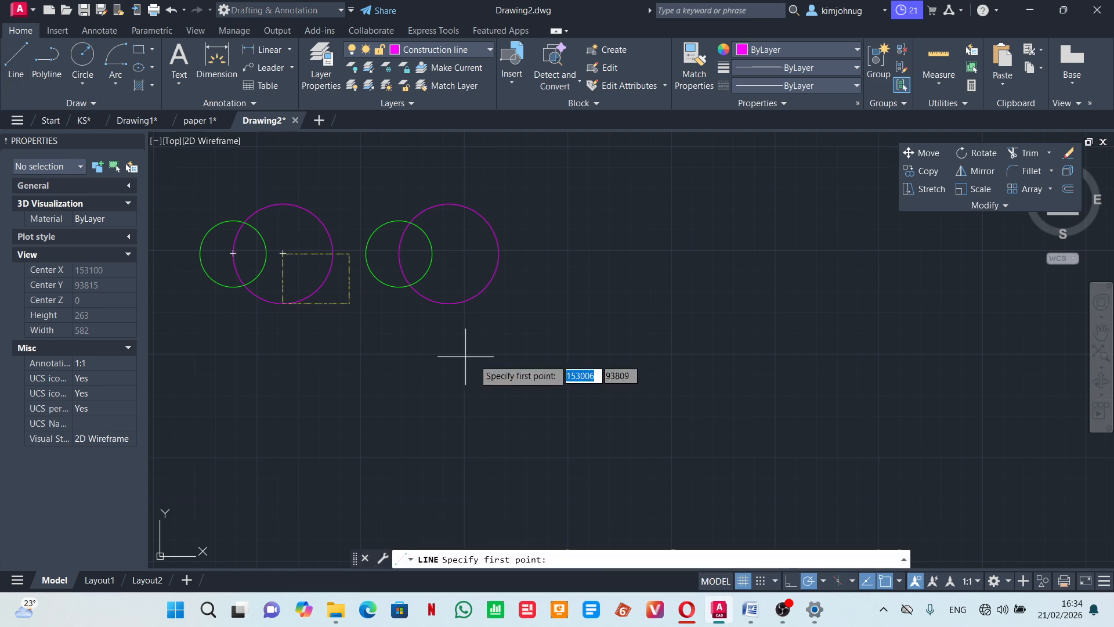
click(609, 375)
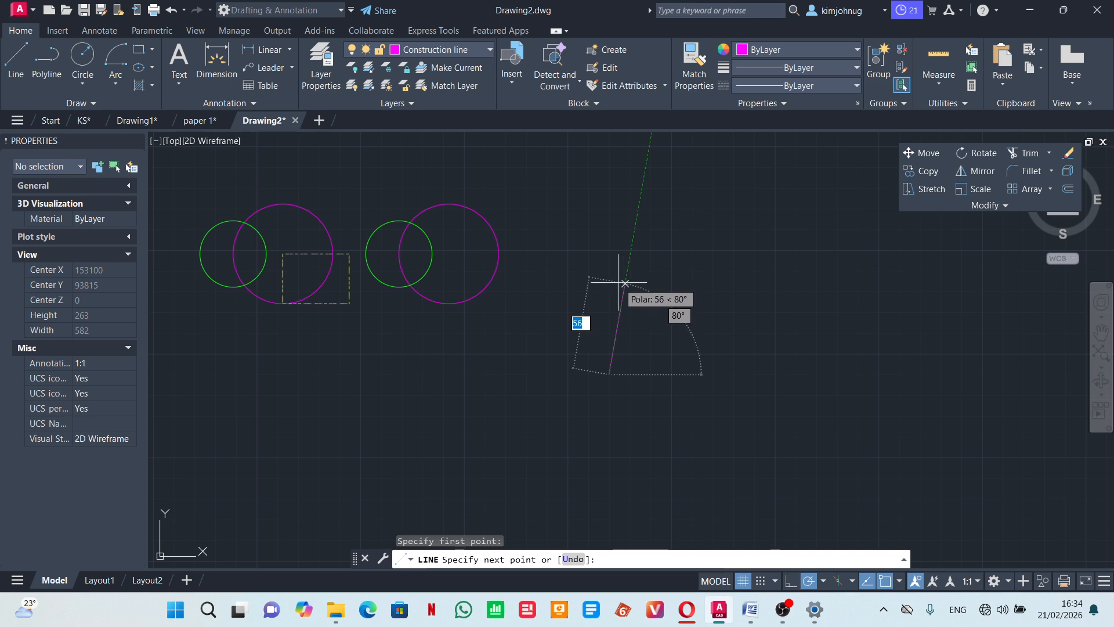
key(Escape)
Set the polar tracking increment to 15, 30, 45, 60° and preview a line at tracked angles right of the circles.
click(825, 582)
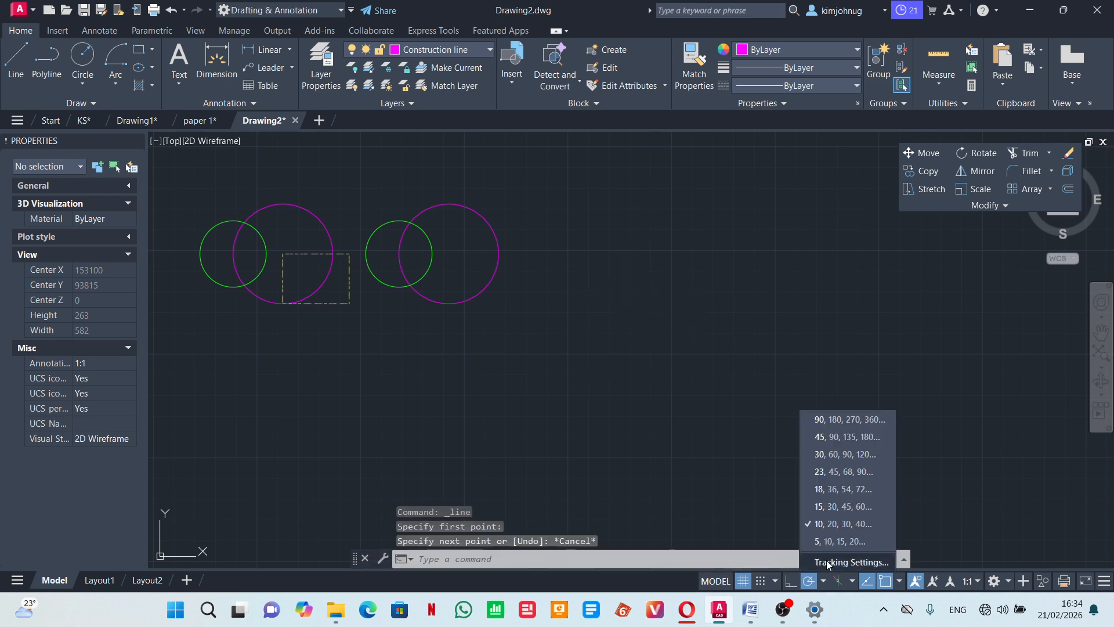
click(825, 497)
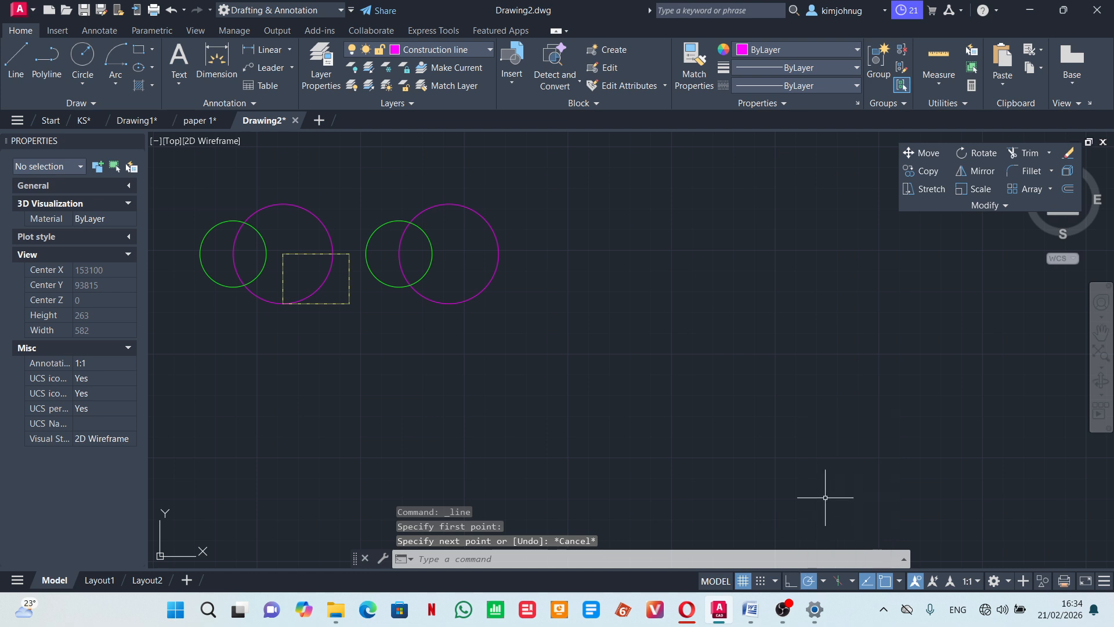
click(29, 54)
click(698, 391)
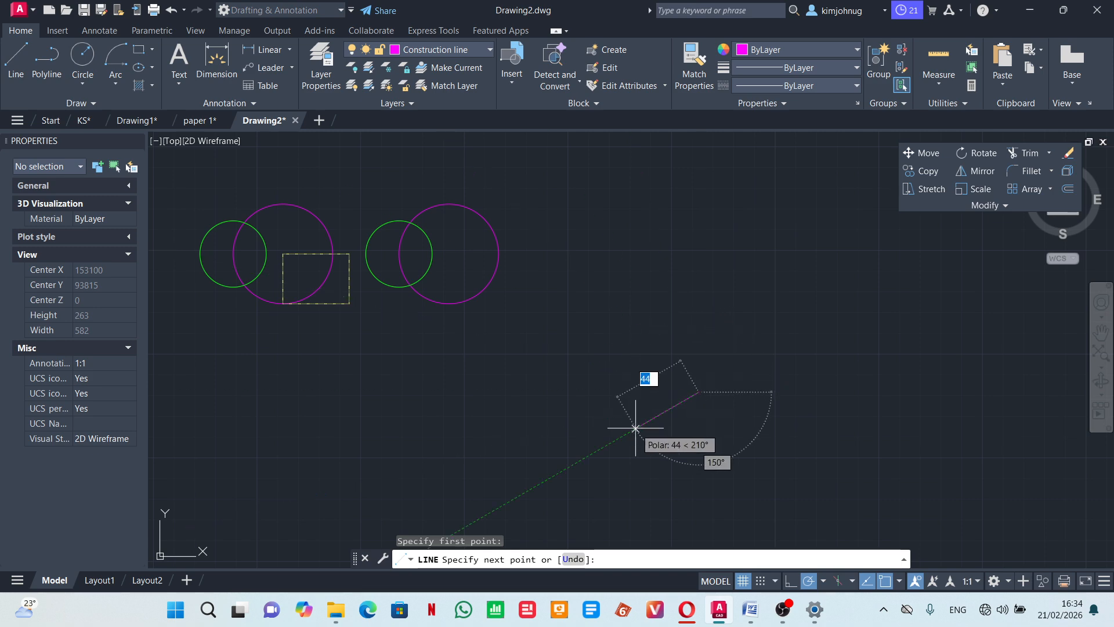
key(Escape)
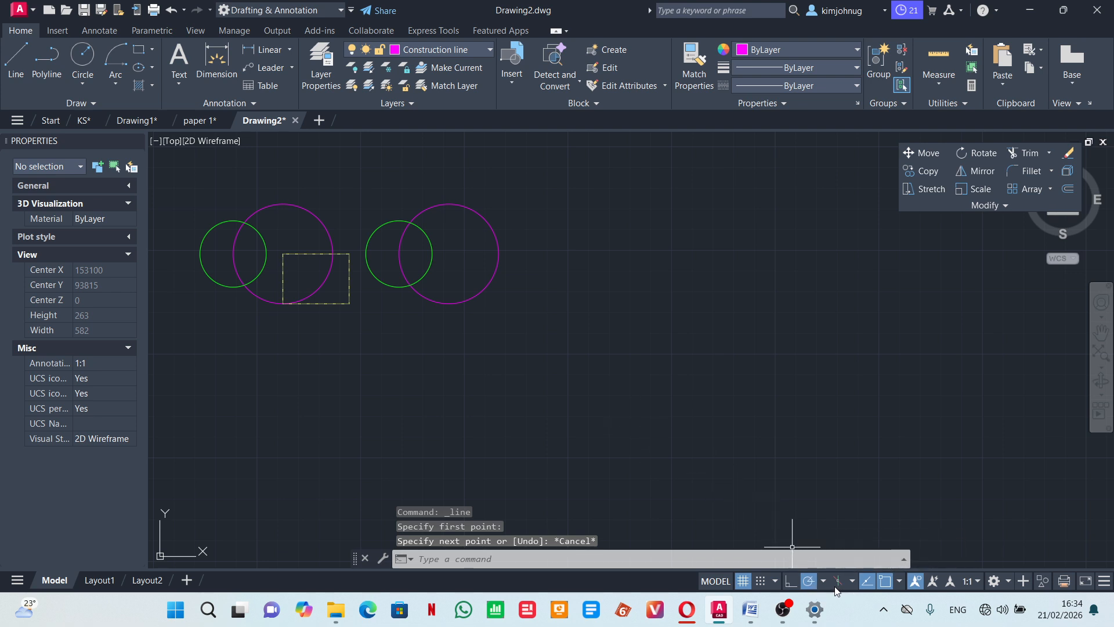
Enable the Geometric Center object snap and draw a horizontal line to the right of the circles.
click(899, 583)
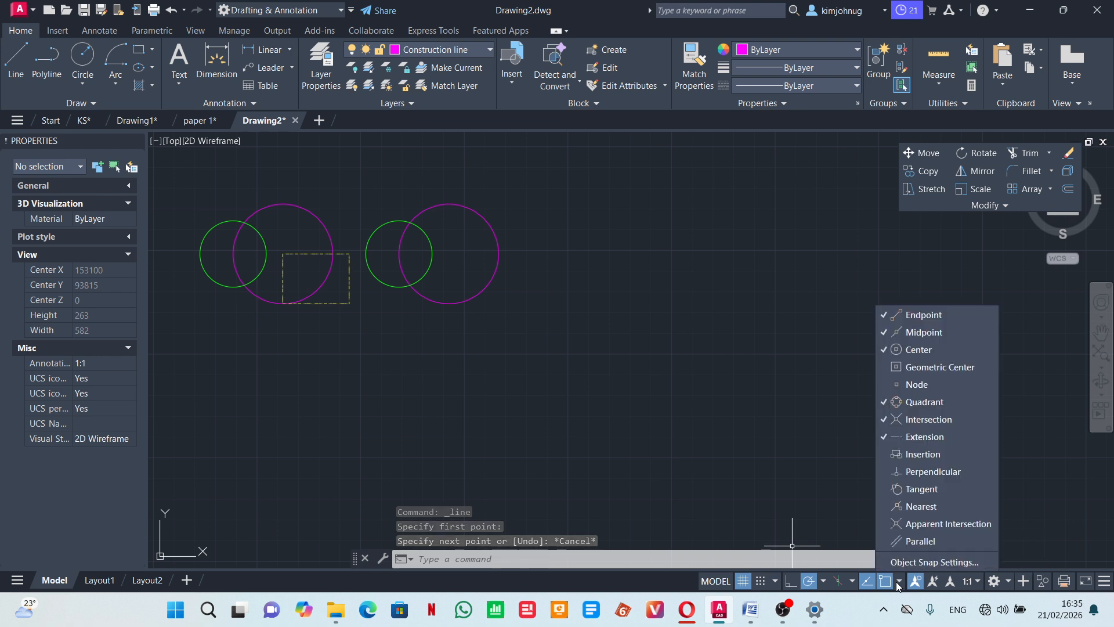
click(892, 367)
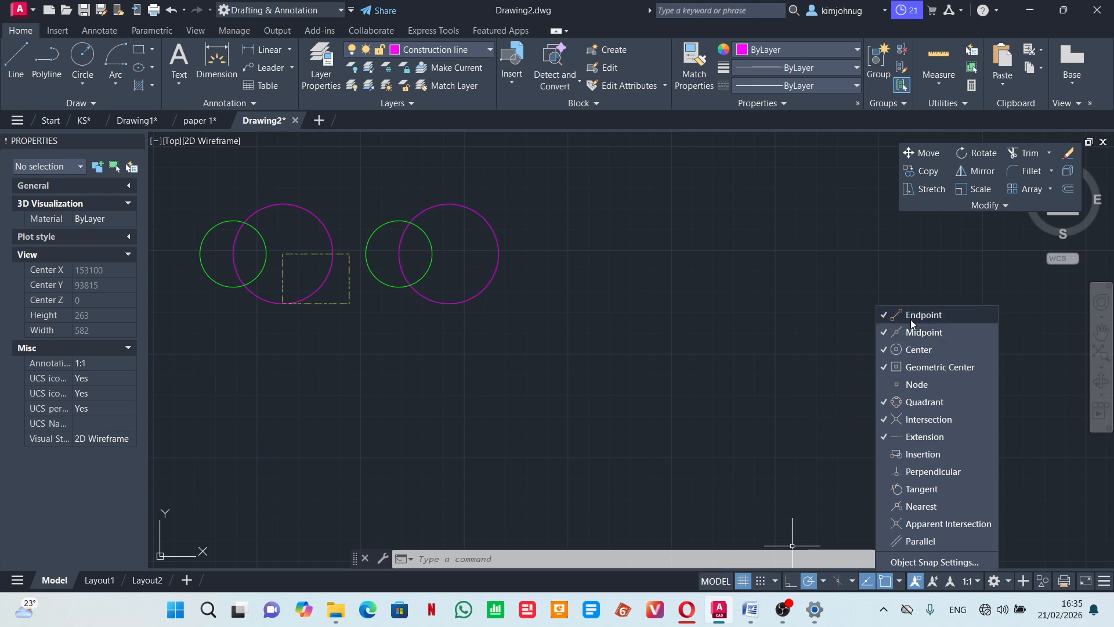
click(15, 55)
click(631, 339)
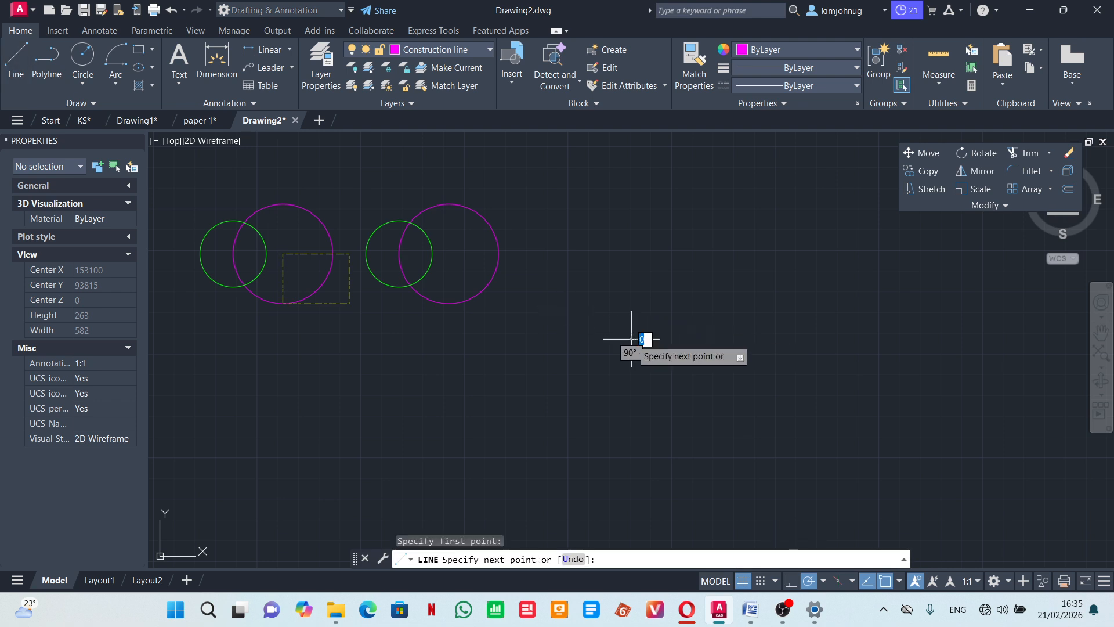
click(773, 339)
key(Escape)
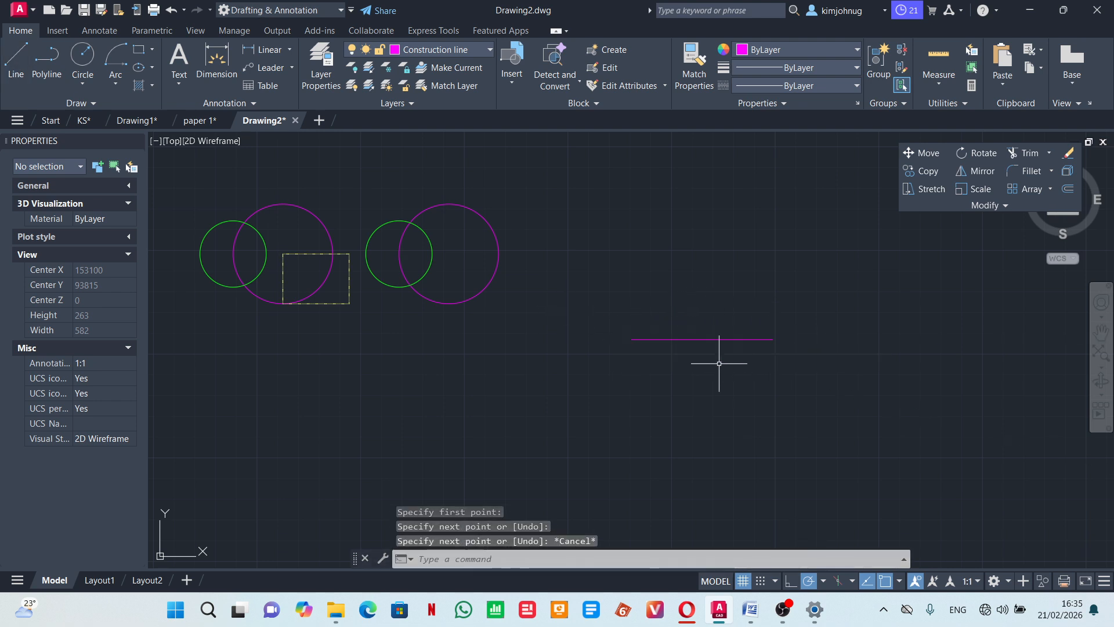
Draw a second horizontal line below the existing one to the right of the circles.
click(12, 58)
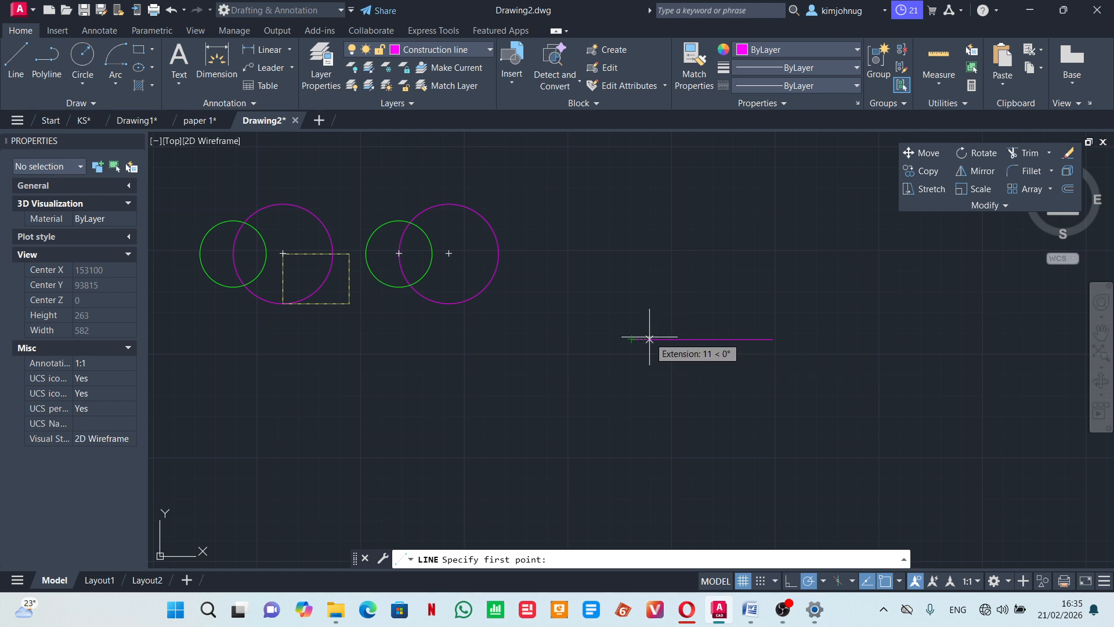
click(898, 581)
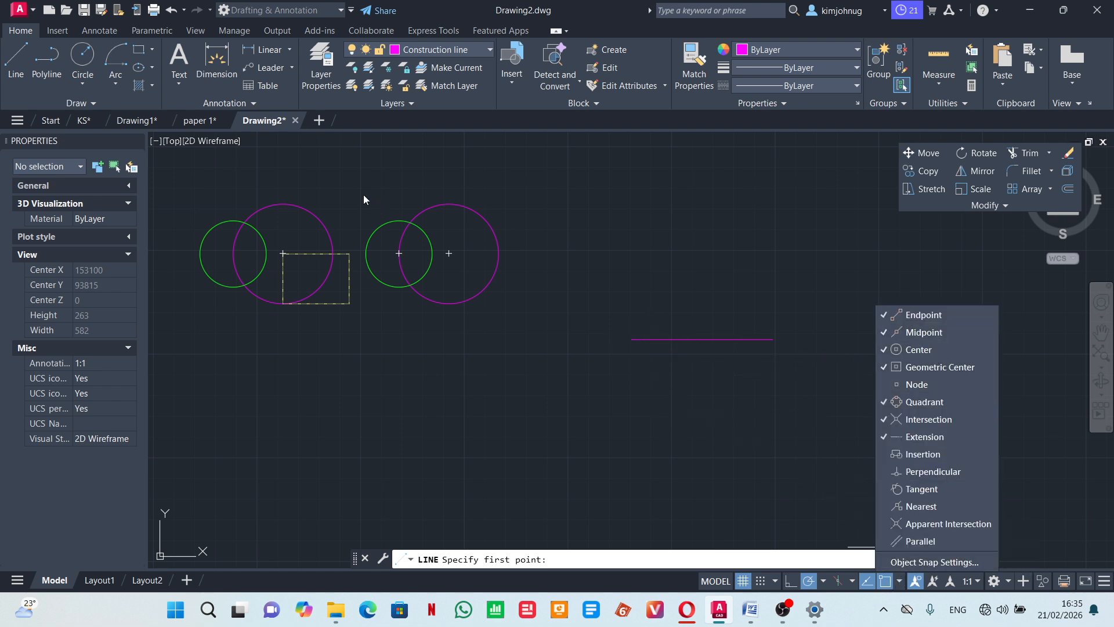
click(16, 58)
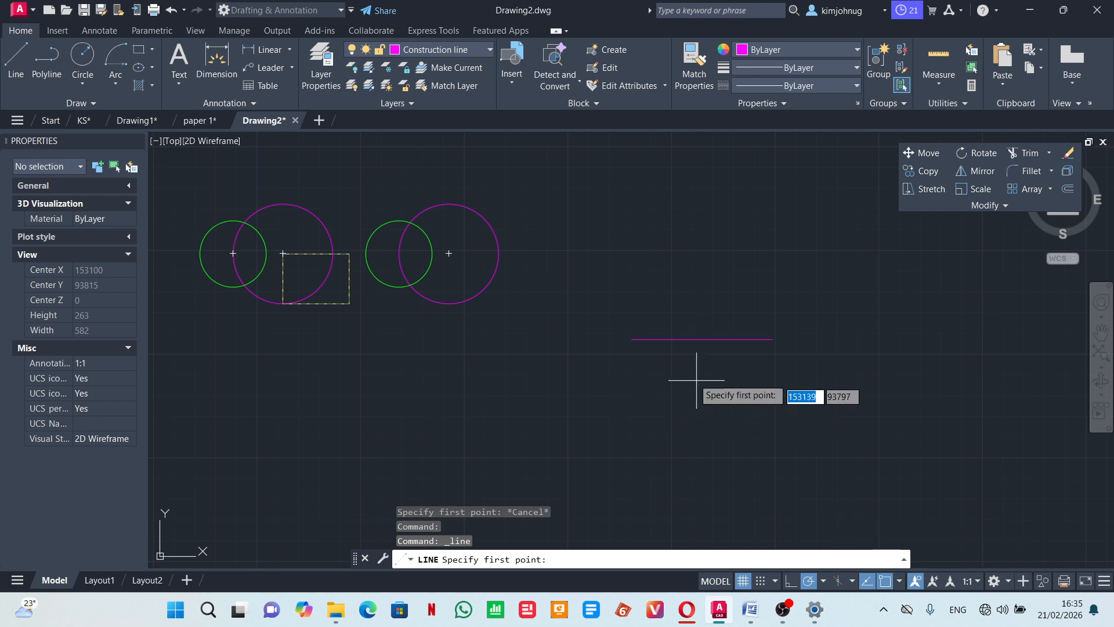
click(630, 441)
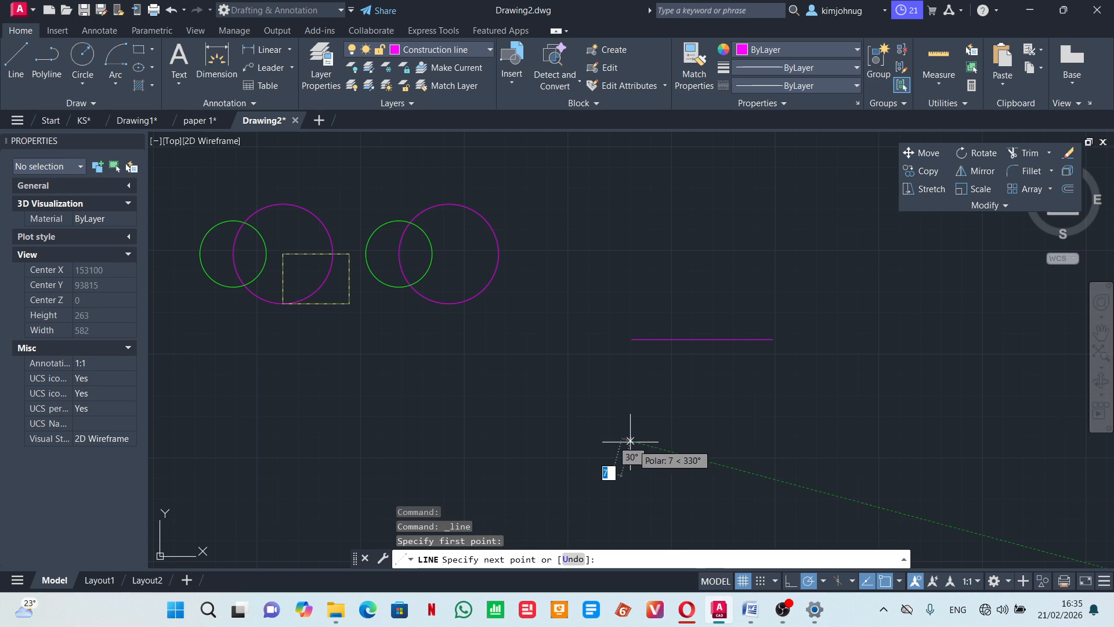
click(782, 438)
key(Escape)
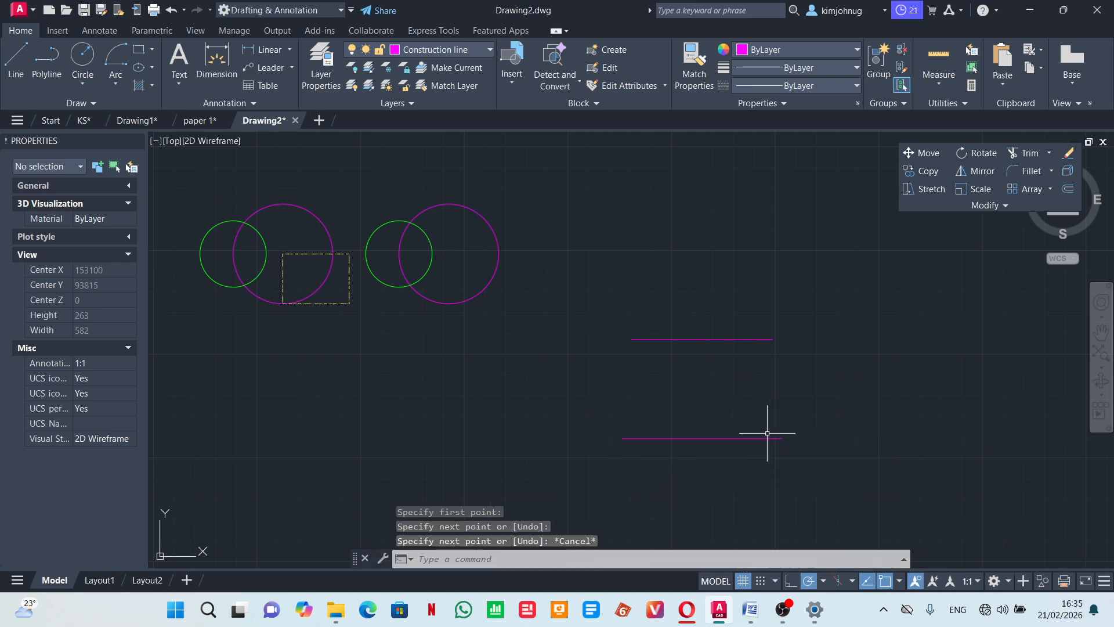
Draw a two-point circle about 60 mm in diameter between the midpoints of the two horizontal lines and erase it.
click(92, 78)
click(99, 170)
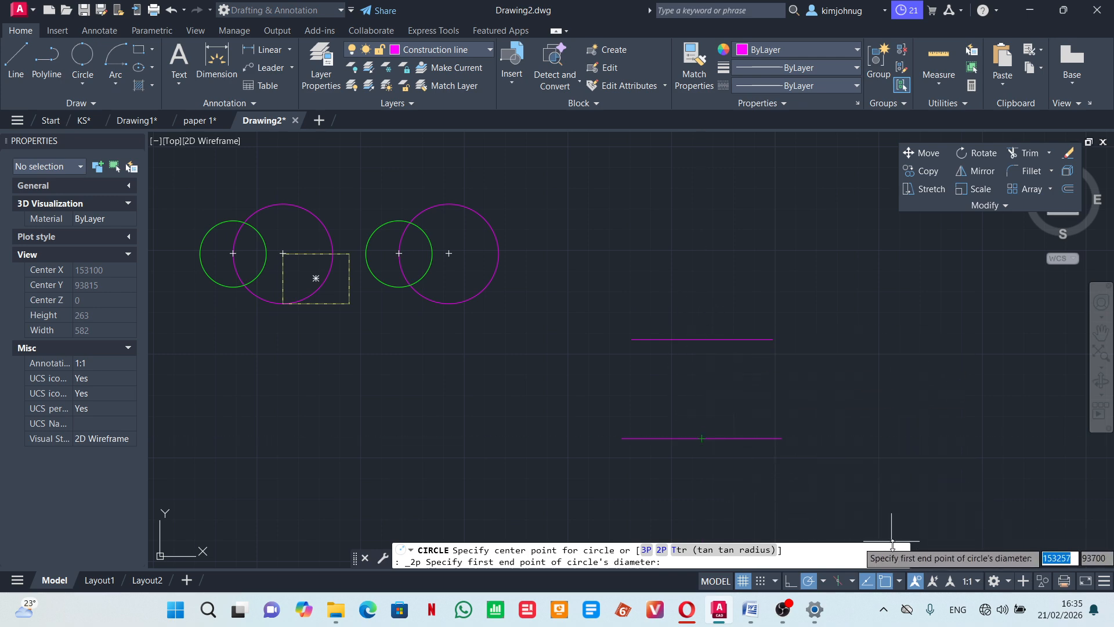
click(900, 580)
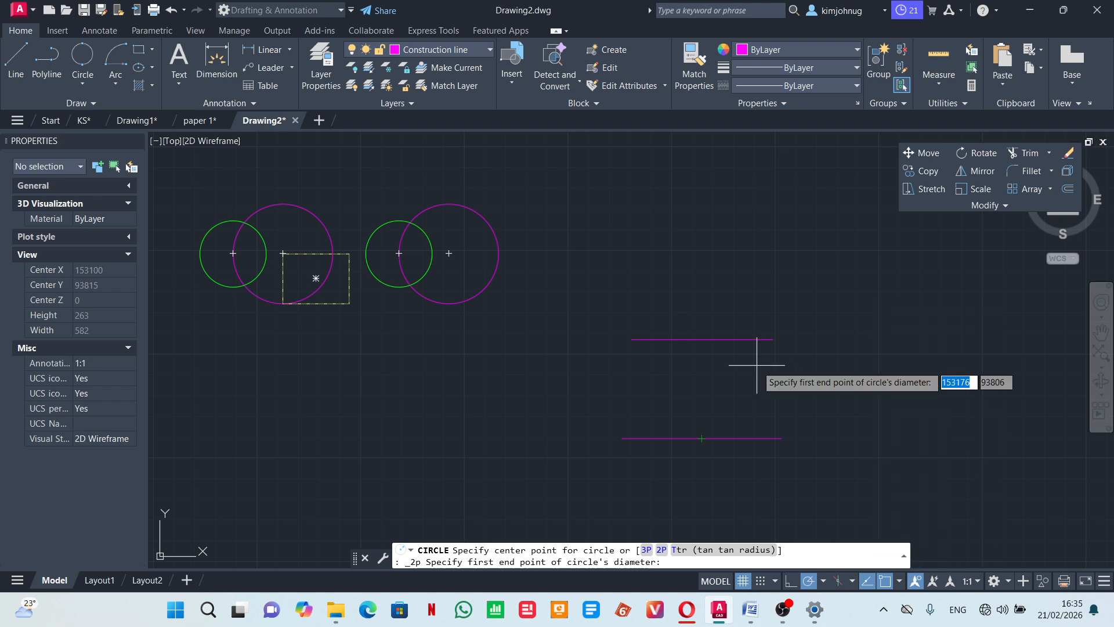
click(702, 339)
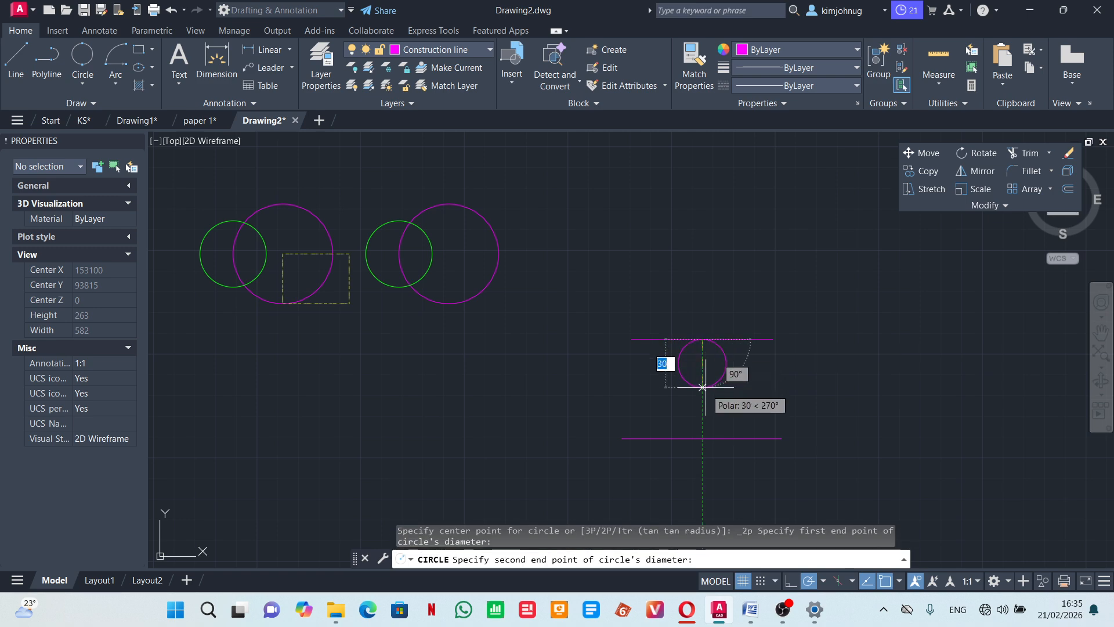
click(745, 408)
click(746, 409)
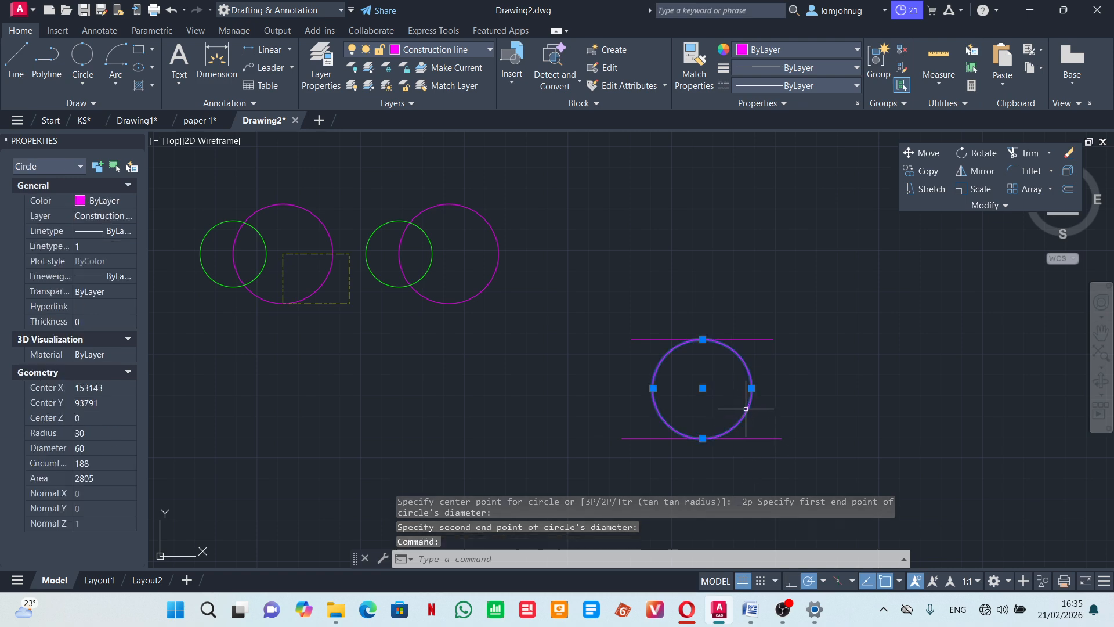
click(1068, 154)
Turn off the Midpoint object snap and start a two-point circle to test picking on the upper line.
click(900, 581)
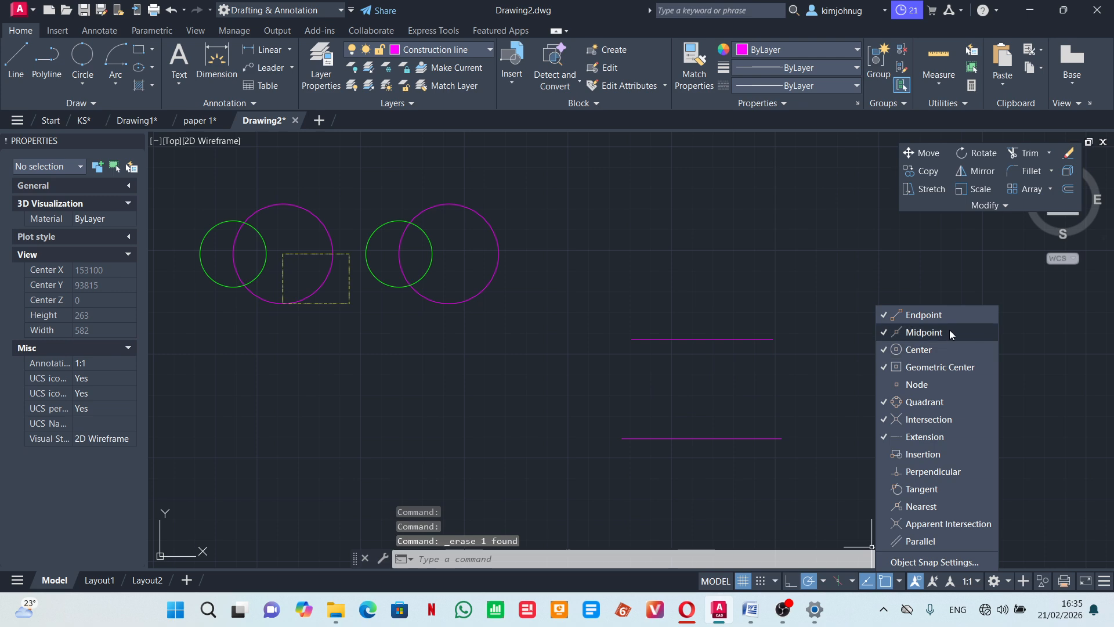
click(949, 331)
click(82, 61)
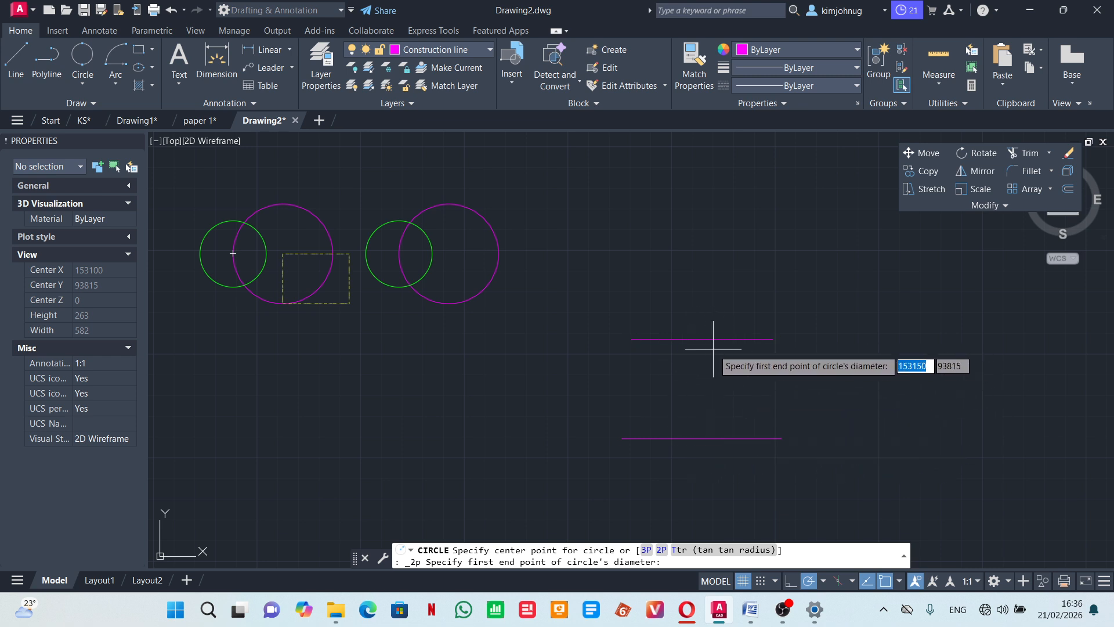
Turn the Midpoint object snap back on and draw a large two-point circle crossing the right ends of the two lines.
click(901, 581)
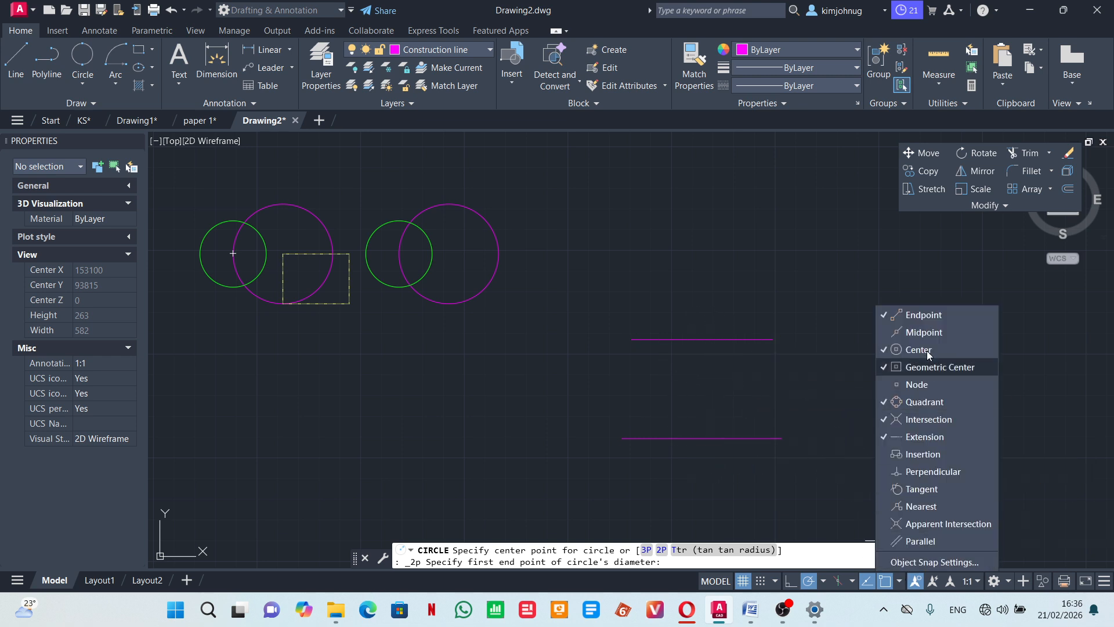
click(921, 349)
click(755, 281)
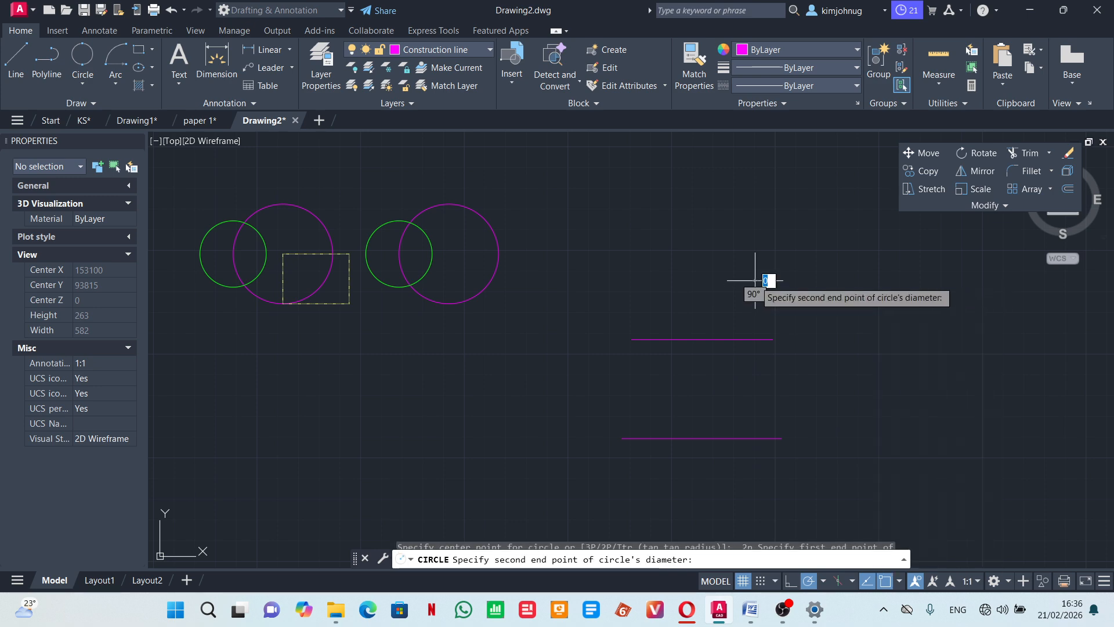
click(946, 461)
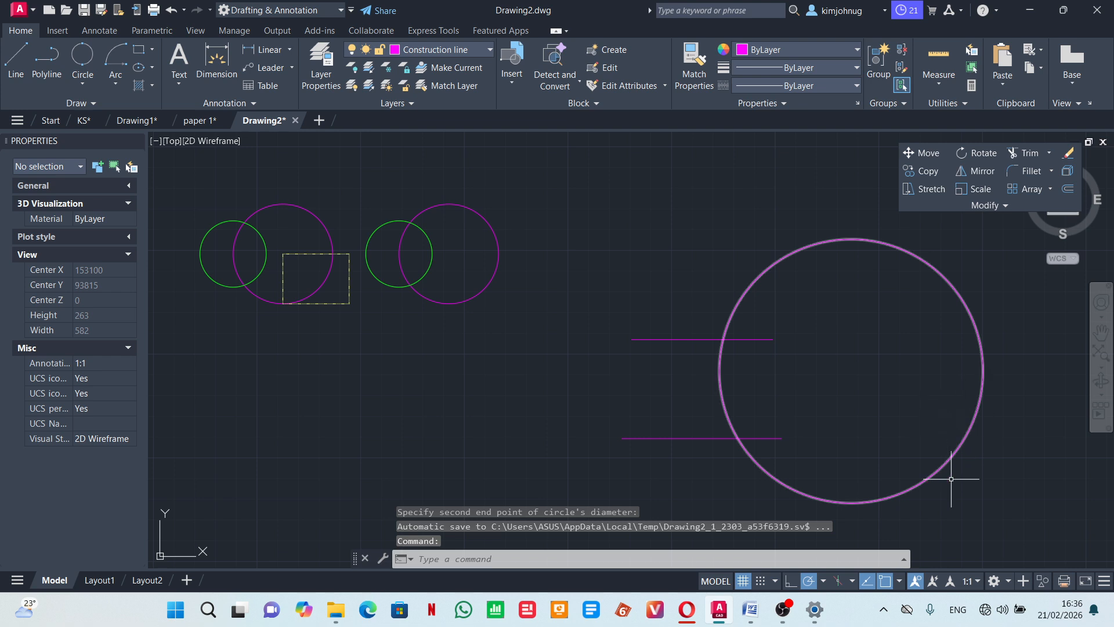
Check how the Center object snap picks up the large circle's center using the Line command.
click(899, 581)
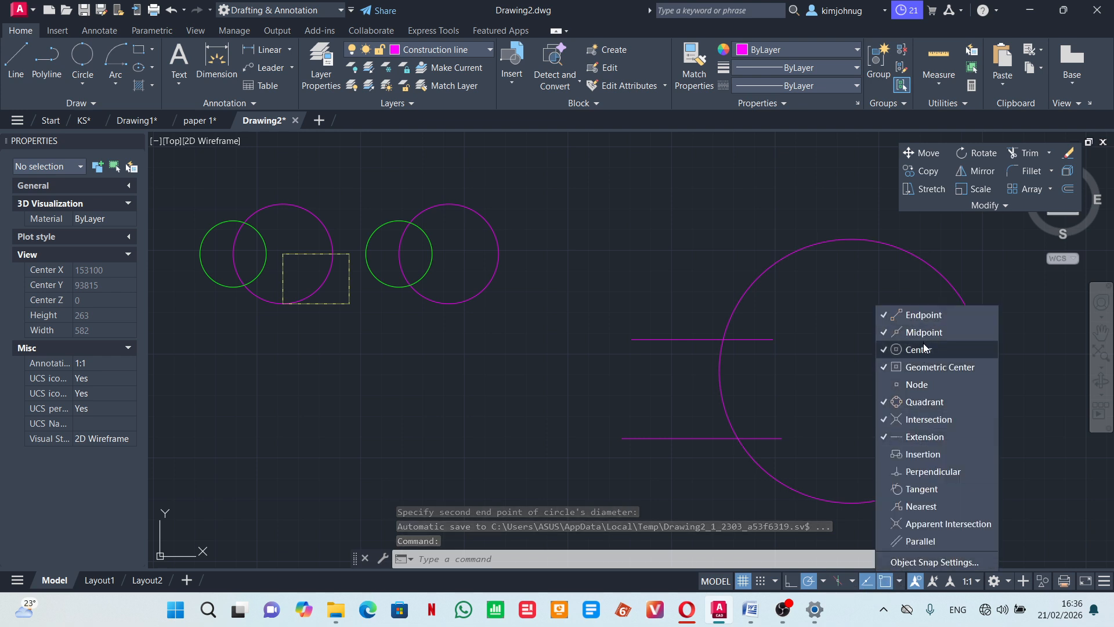
click(19, 58)
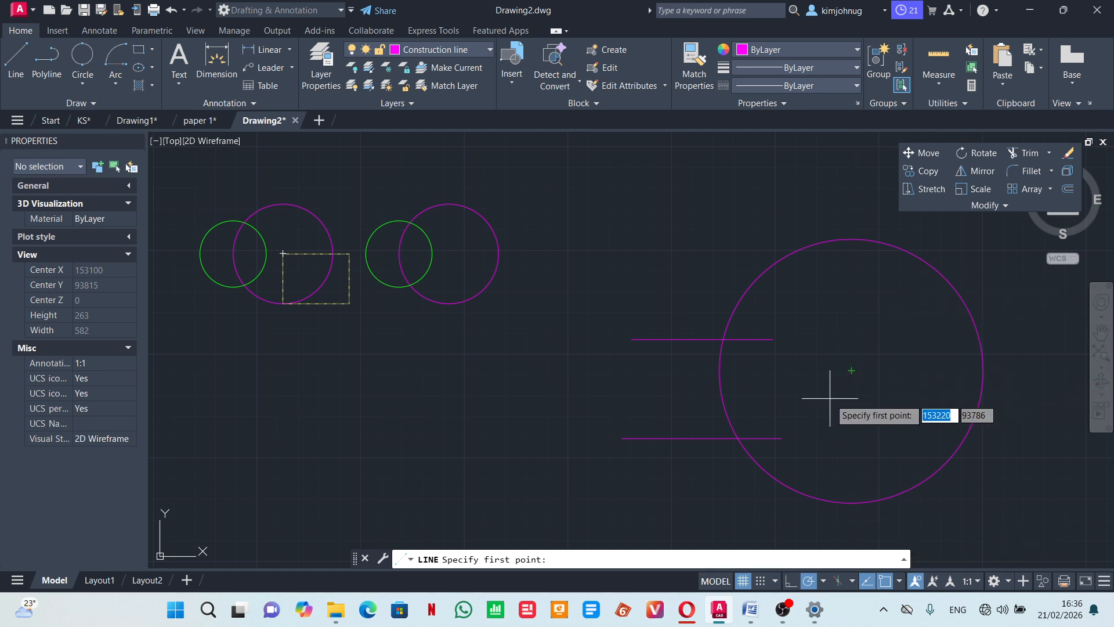
key(Escape)
Turn off the Center object snap and test picking a line start inside the large circle.
click(897, 582)
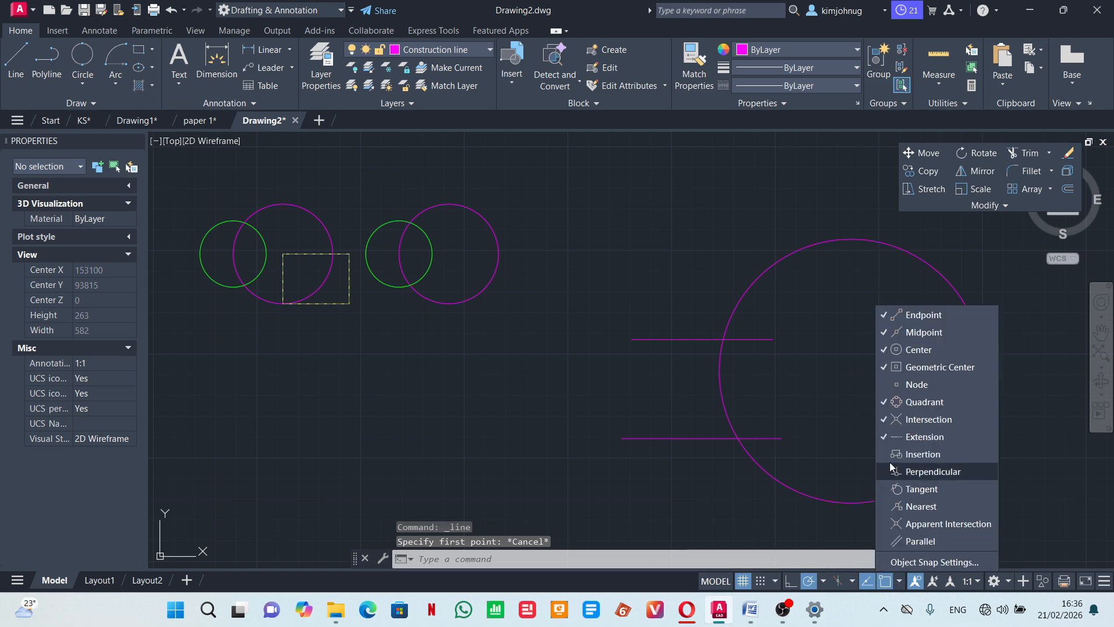
click(925, 348)
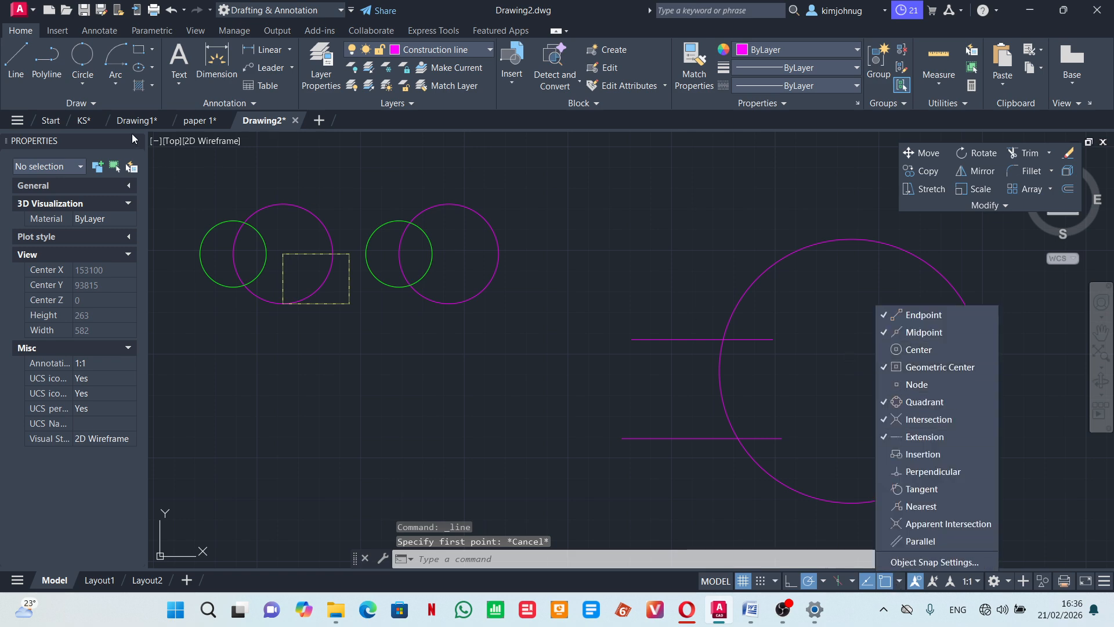
click(17, 61)
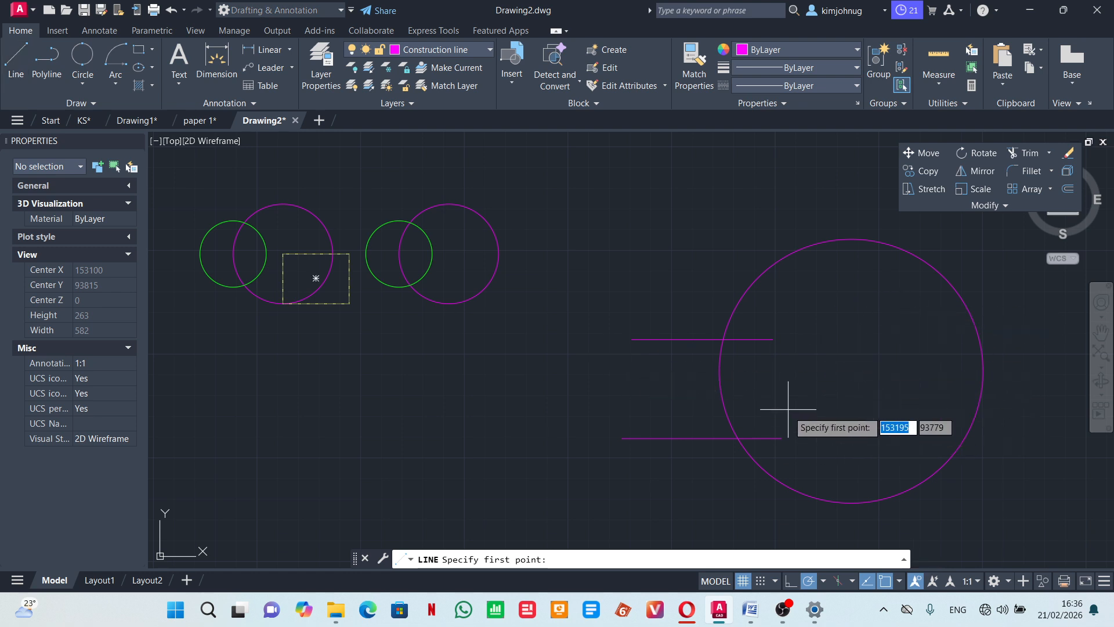
key(Escape)
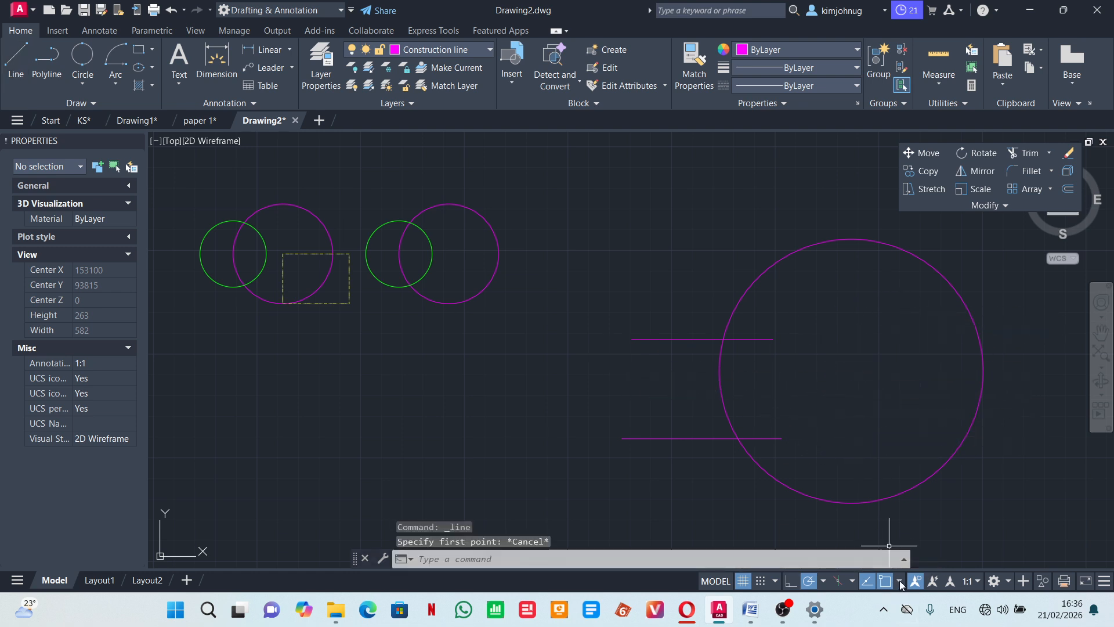
Turn the Center object snap back on.
click(900, 581)
click(912, 352)
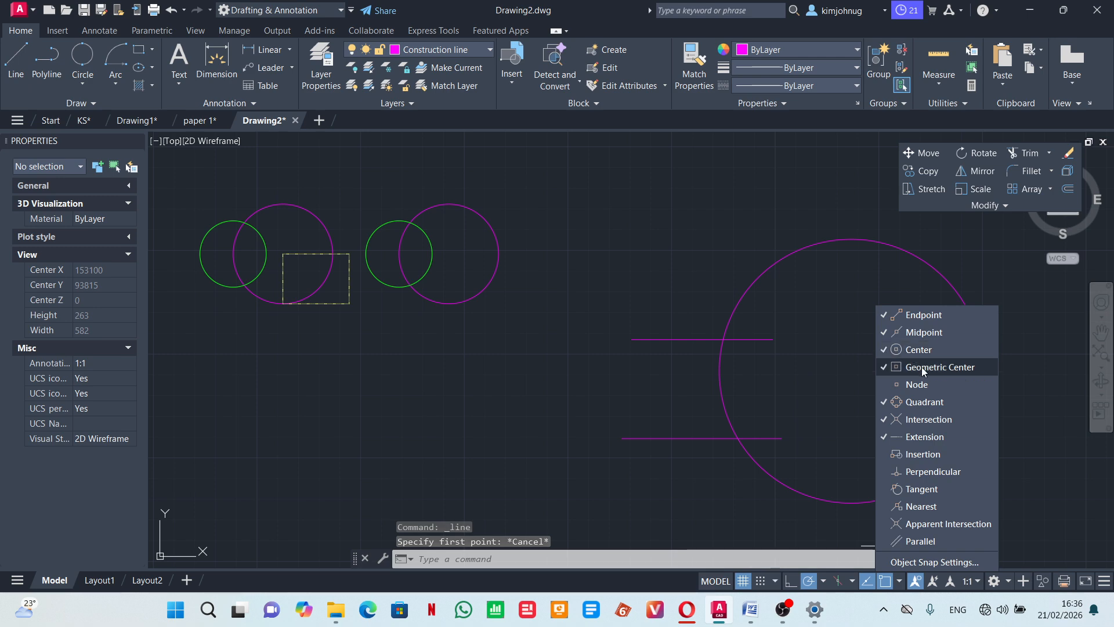
click(803, 405)
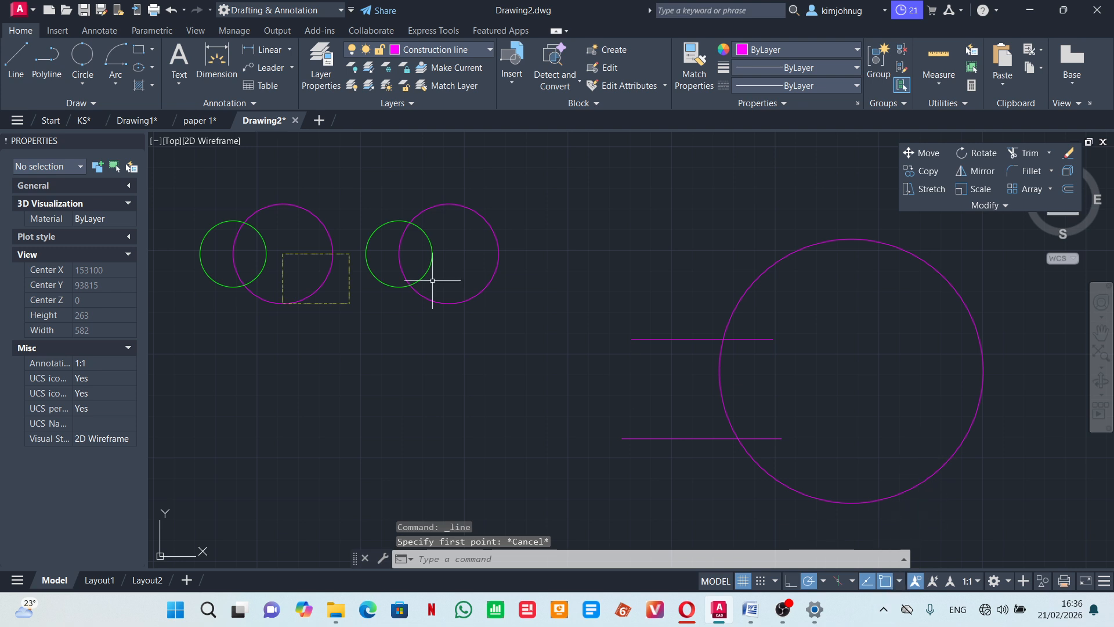
Draw a 5-sided polygon inscribed in a circle, centered below the two pairs of circles.
click(148, 49)
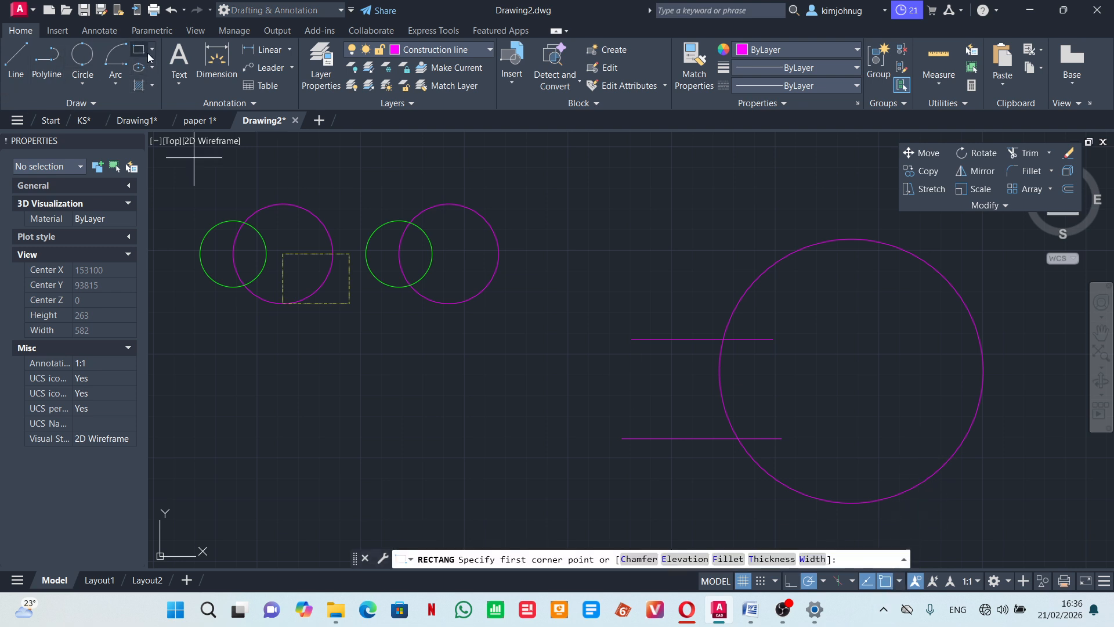
click(148, 51)
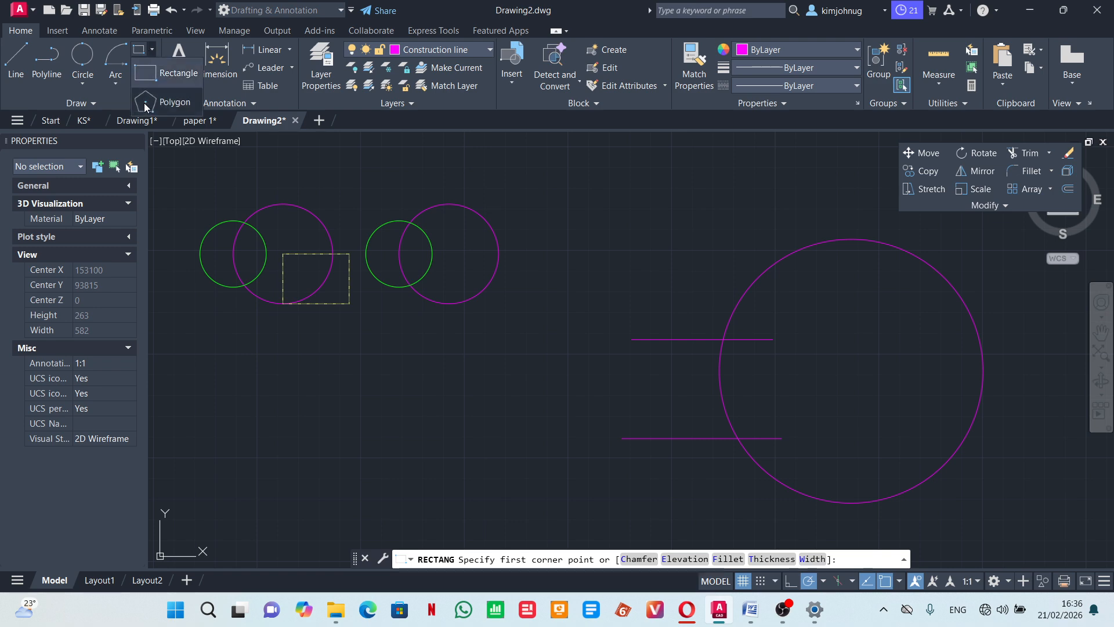
click(145, 103)
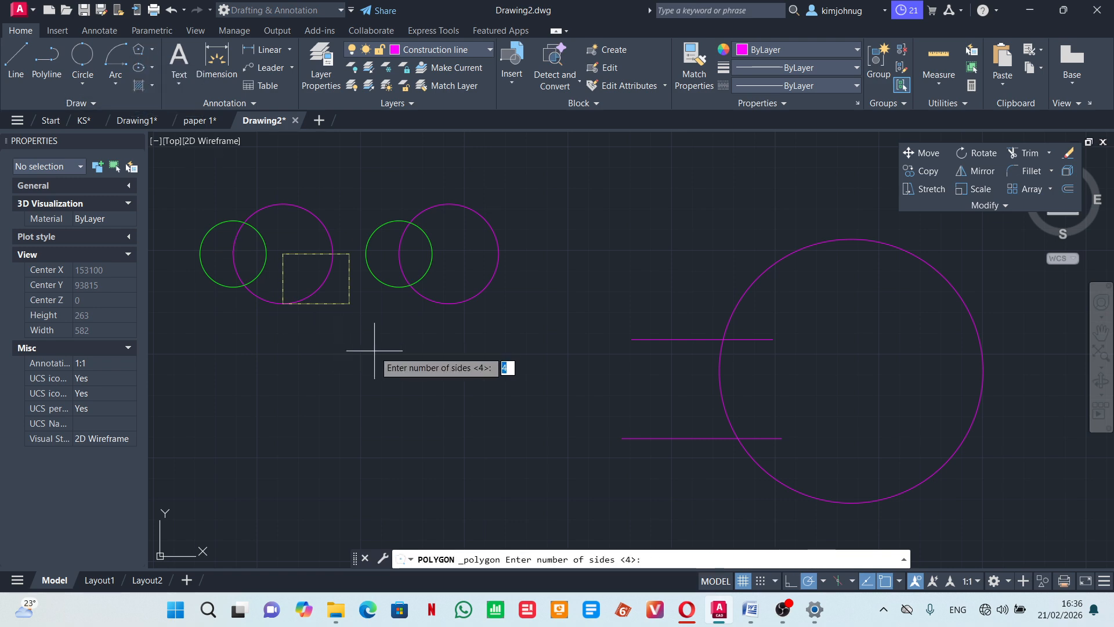
key(Return)
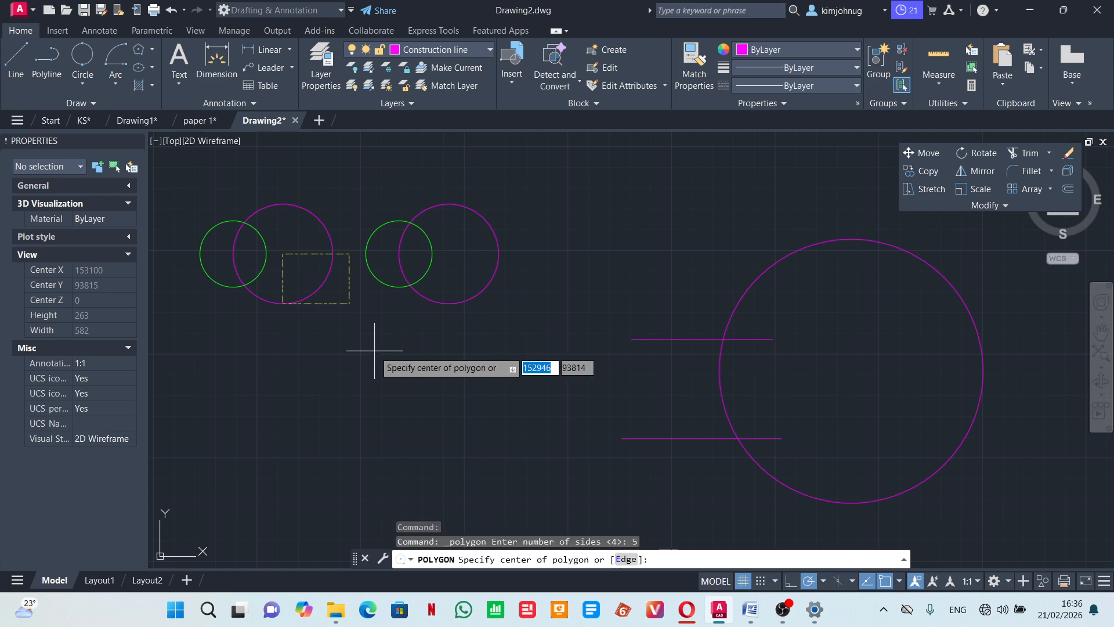
click(375, 351)
click(406, 386)
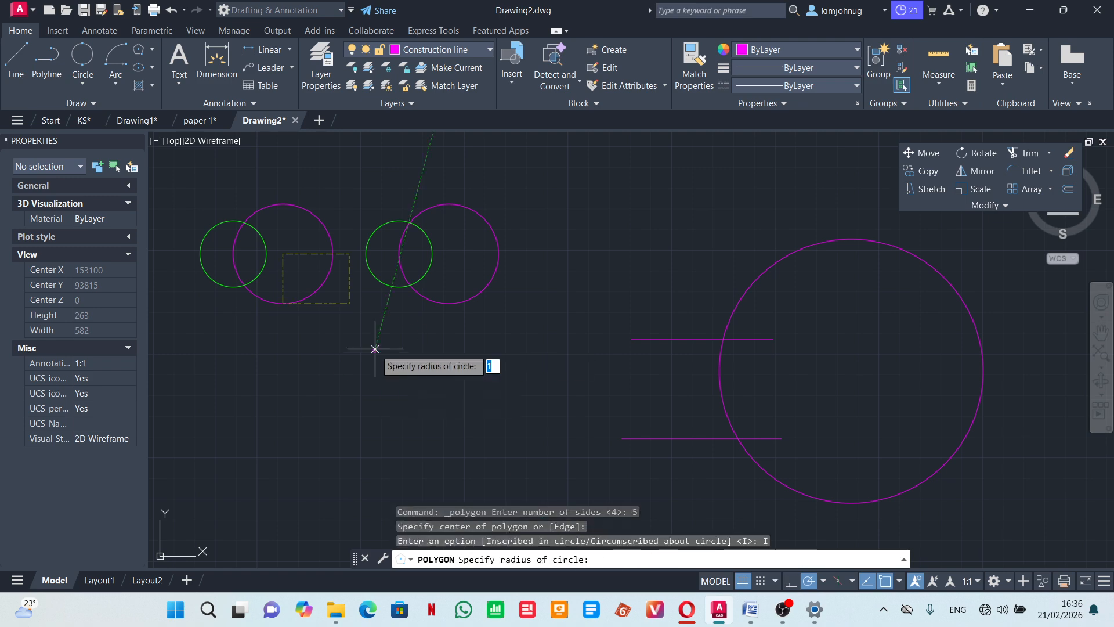
click(386, 398)
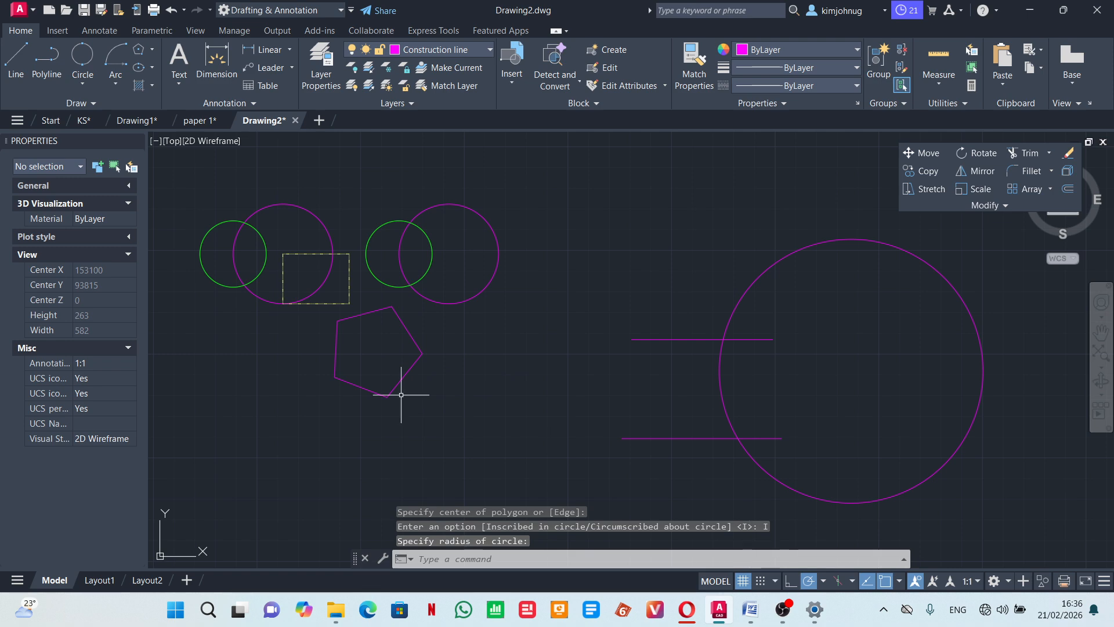
Examine the Geometric Center snap inside the pentagon and the snap points on the large circle using the Line command.
click(16, 58)
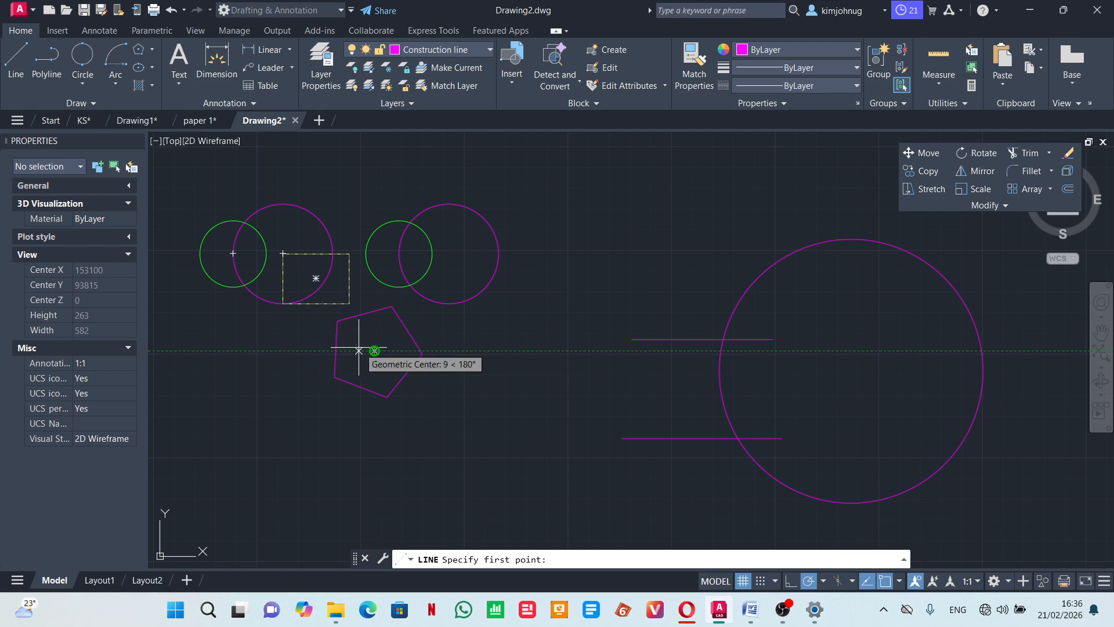
scroll(365, 351, up, 8)
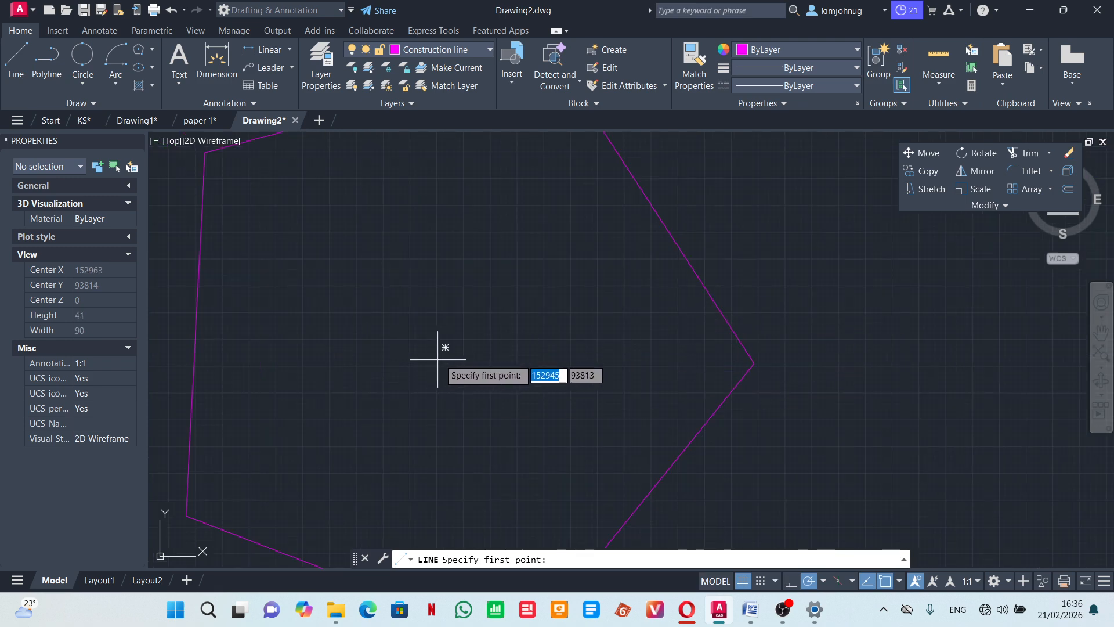
scroll(430, 354, up, 3)
scroll(447, 364, down, 3)
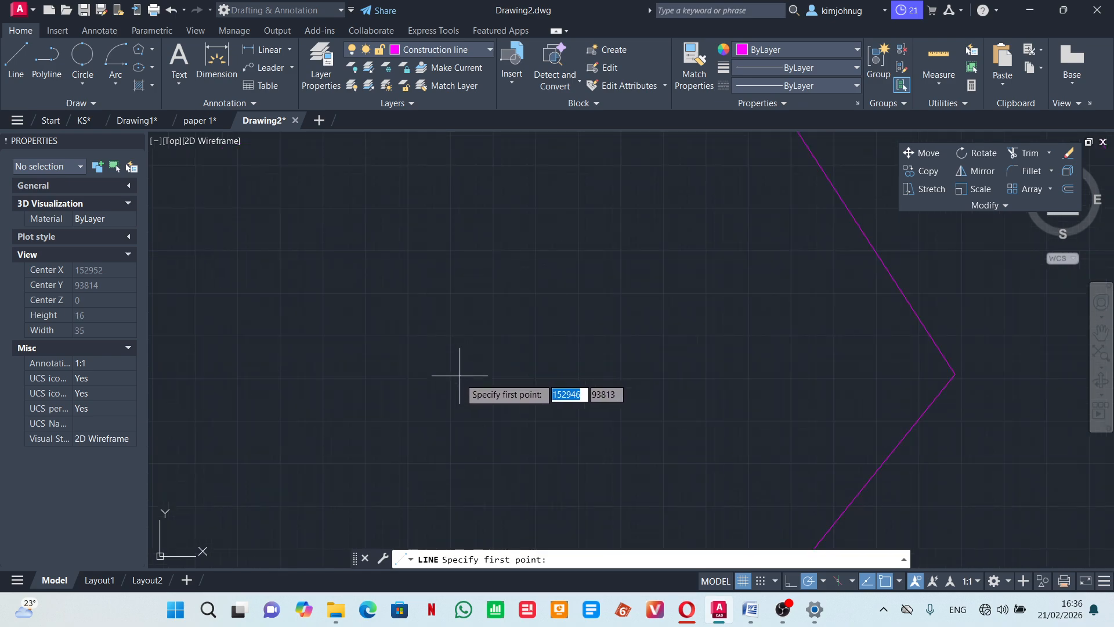
scroll(495, 372, down, 8)
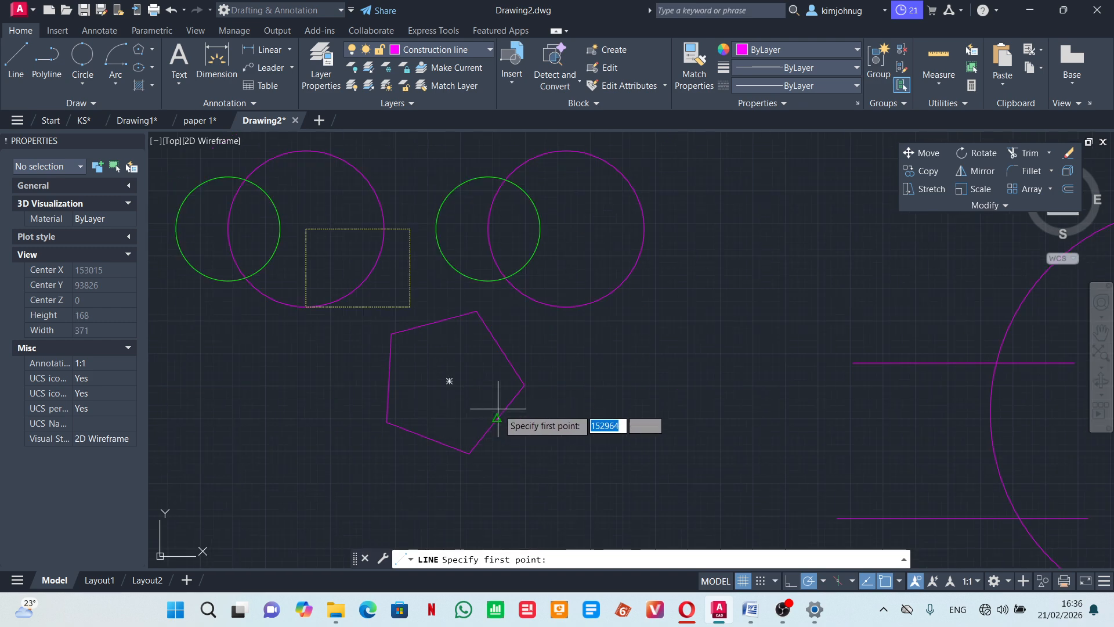
scroll(400, 394, down, 4)
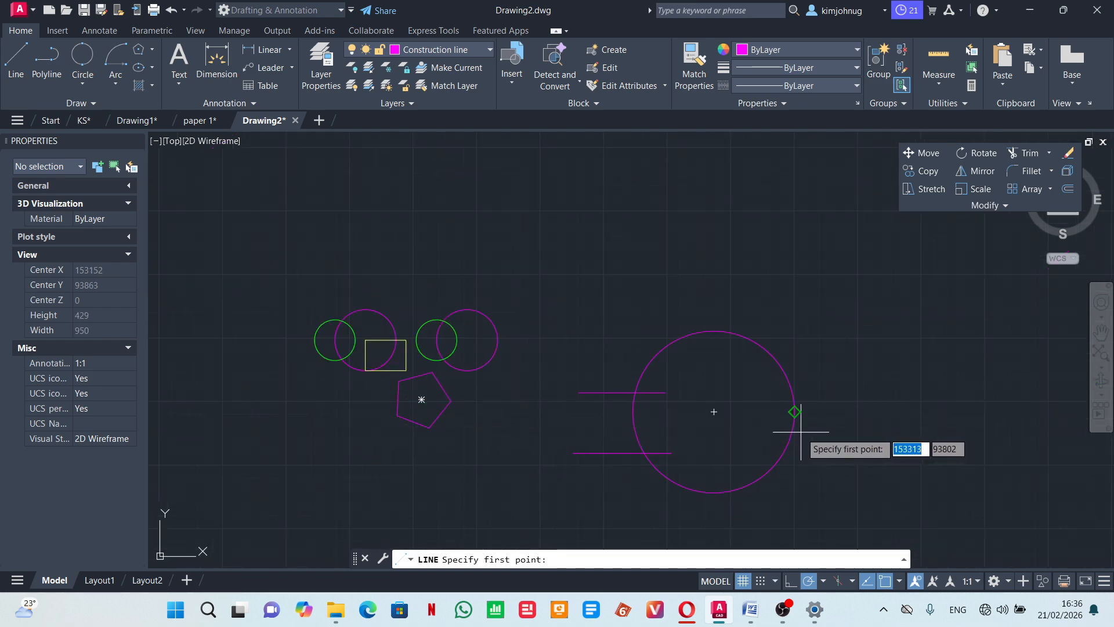
scroll(717, 443, up, 2)
scroll(682, 443, down, 2)
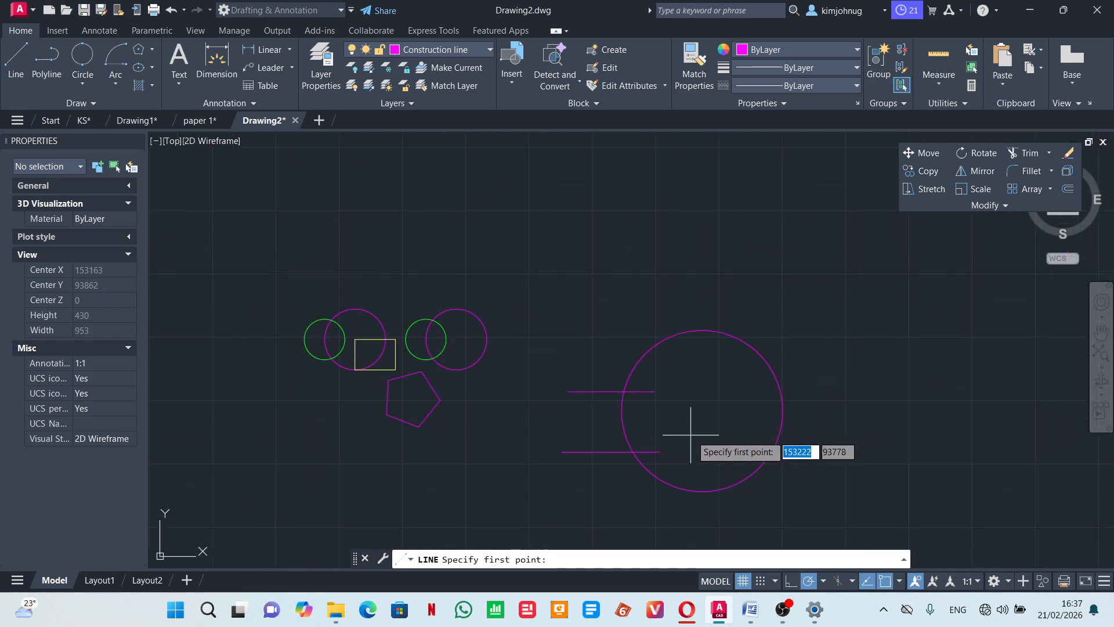
key(Escape)
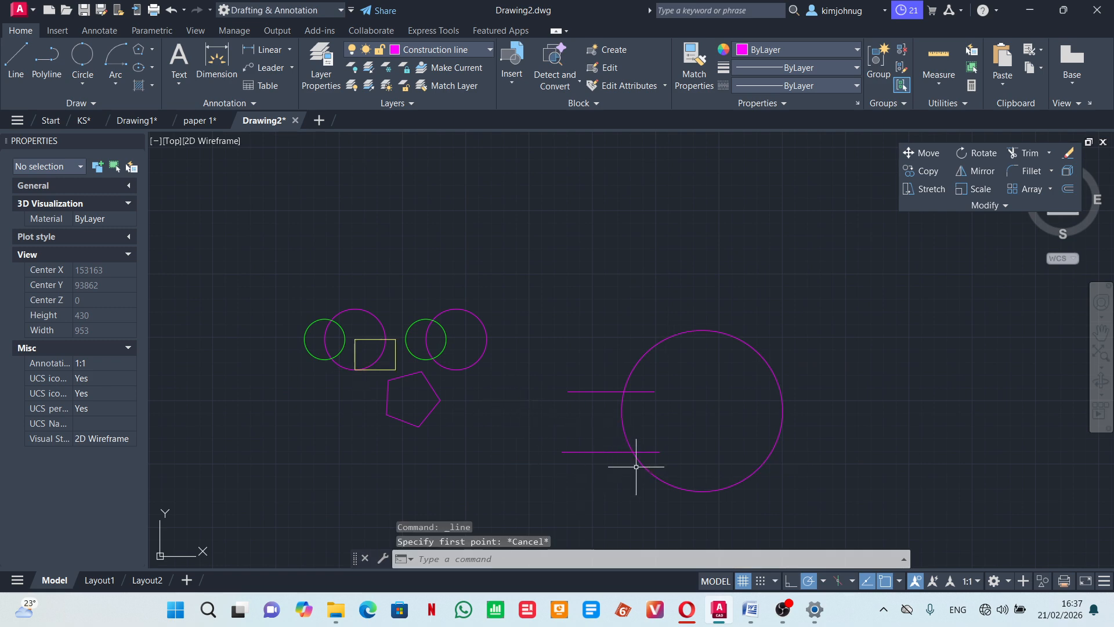
Draw two diagonal lines crossing in an X beside the two horizontal lines, between the pentagon and the large circle.
scroll(617, 460, up, 4)
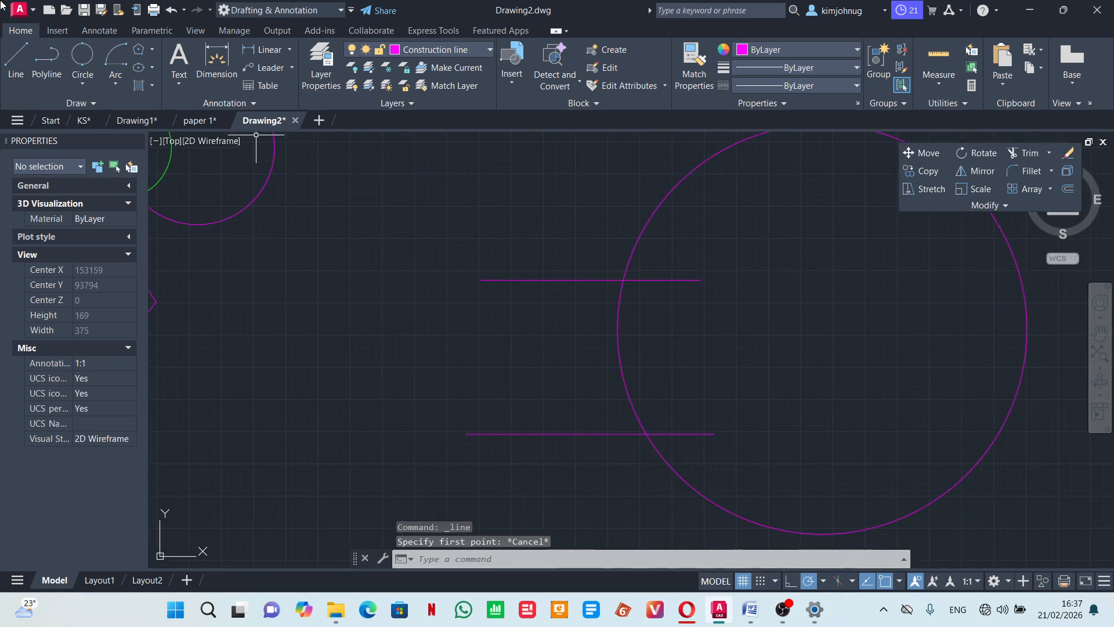
click(9, 66)
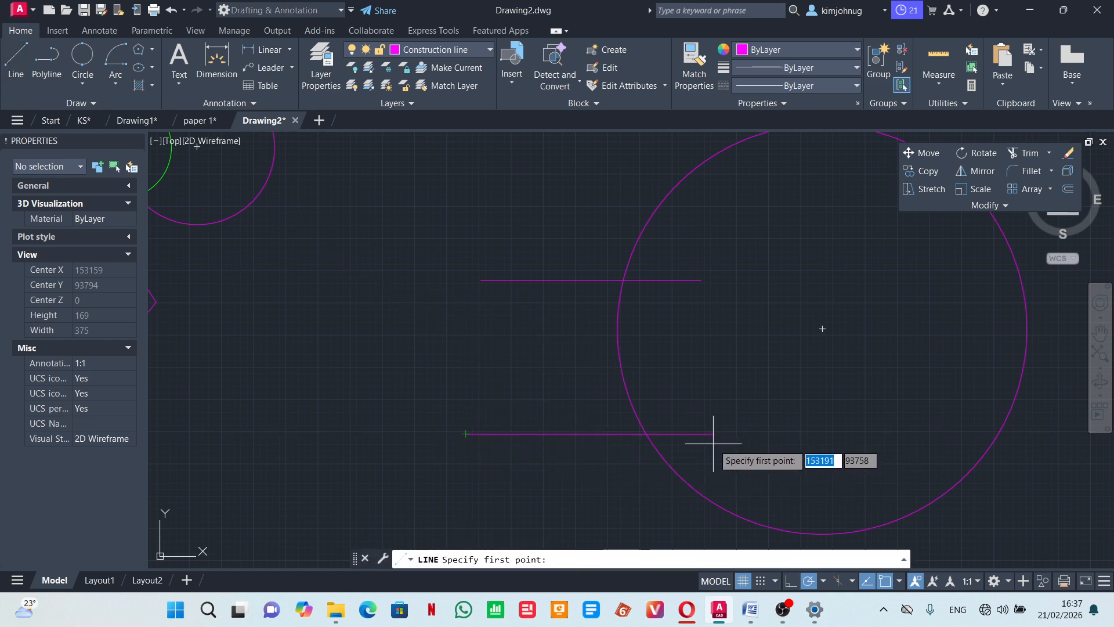
click(900, 582)
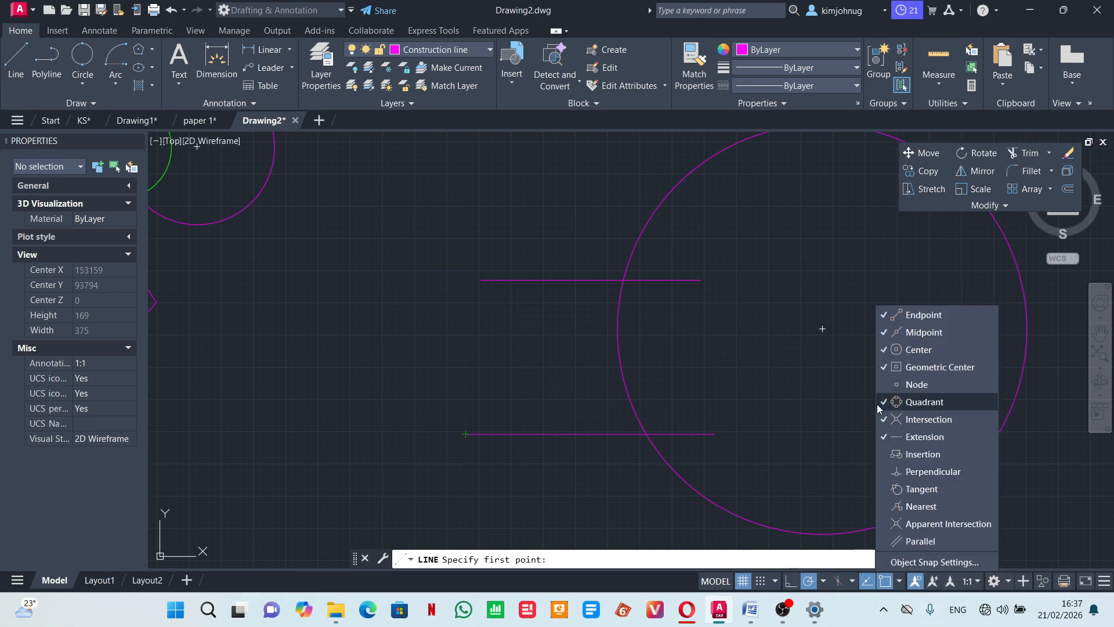
click(11, 66)
click(454, 243)
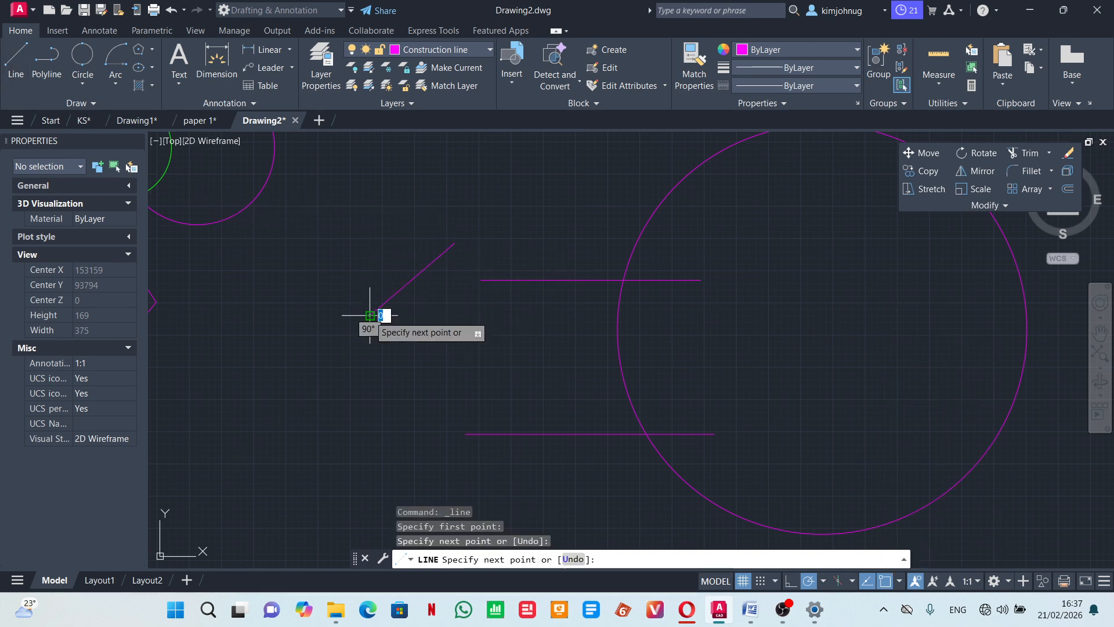
click(370, 315)
key(Escape)
click(12, 60)
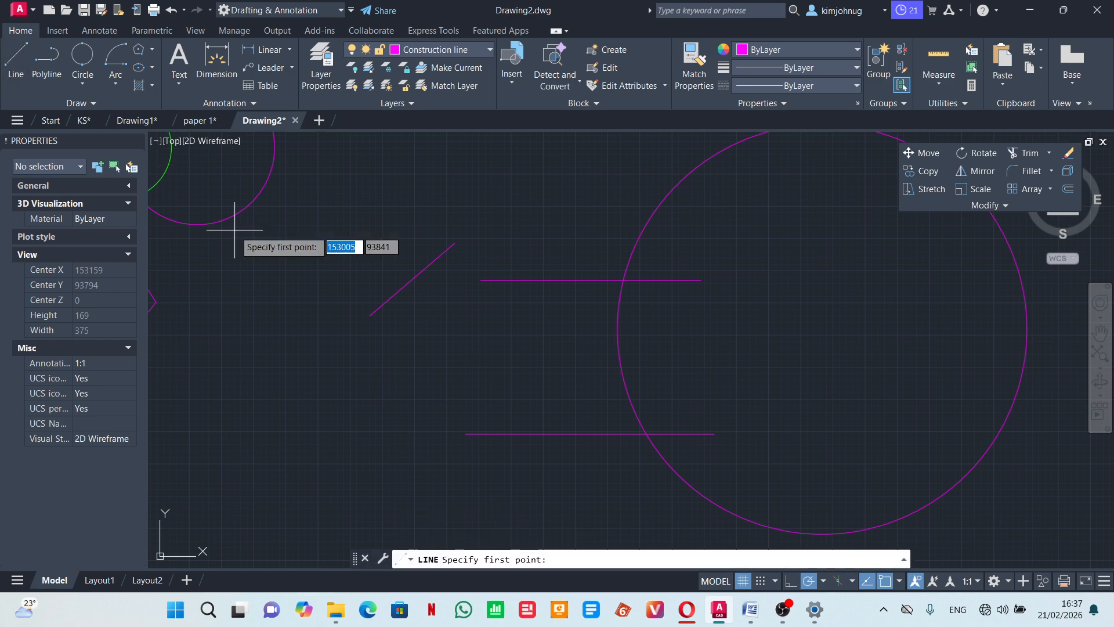
click(346, 243)
click(469, 339)
key(Escape)
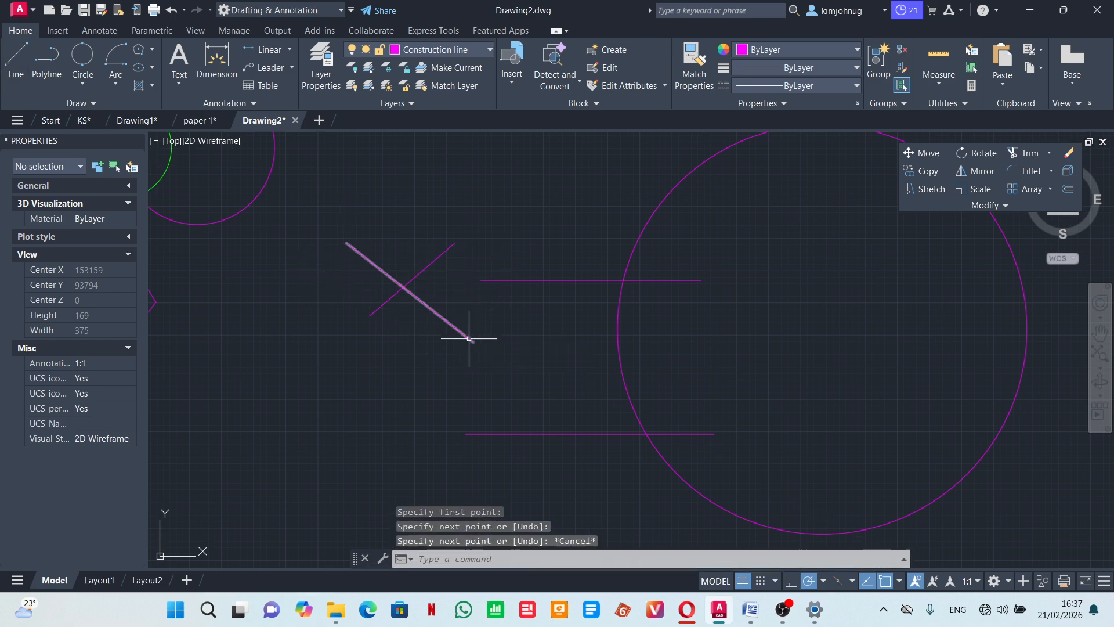
Draw a vertical line about 27 mm long down from the intersection of the crossing lines, and erase it.
click(18, 83)
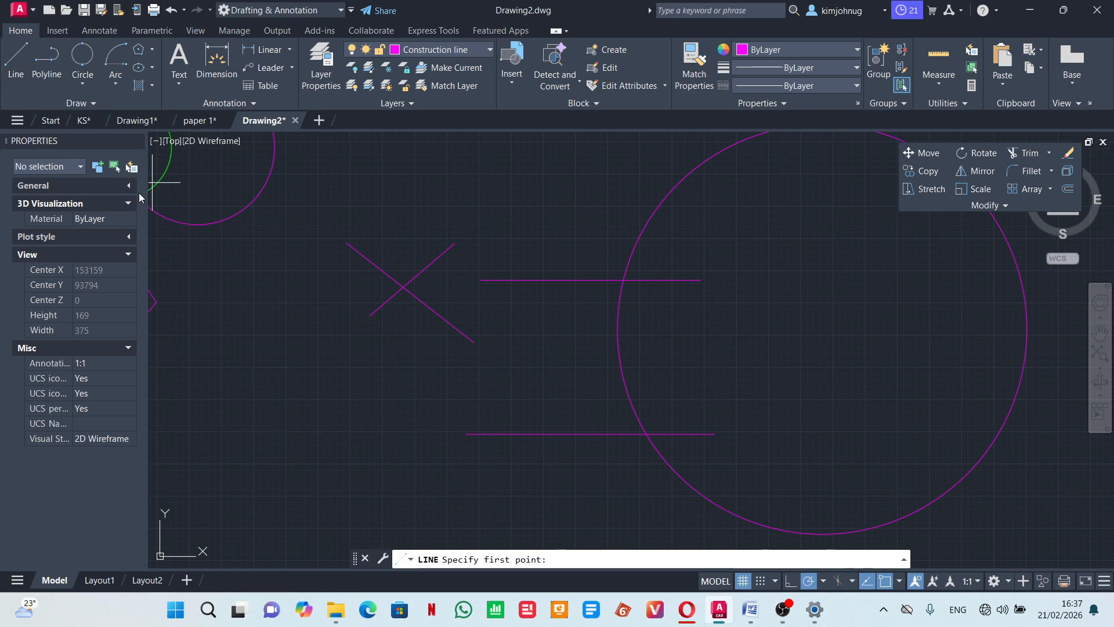
click(403, 287)
scroll(403, 355, up, 2)
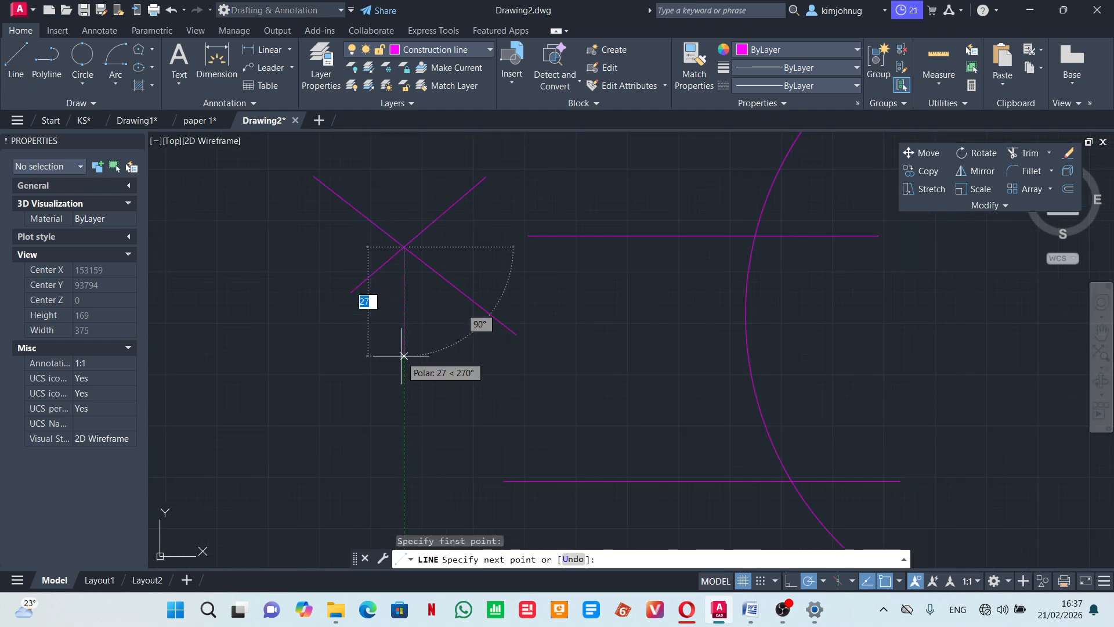
click(404, 355)
key(Escape)
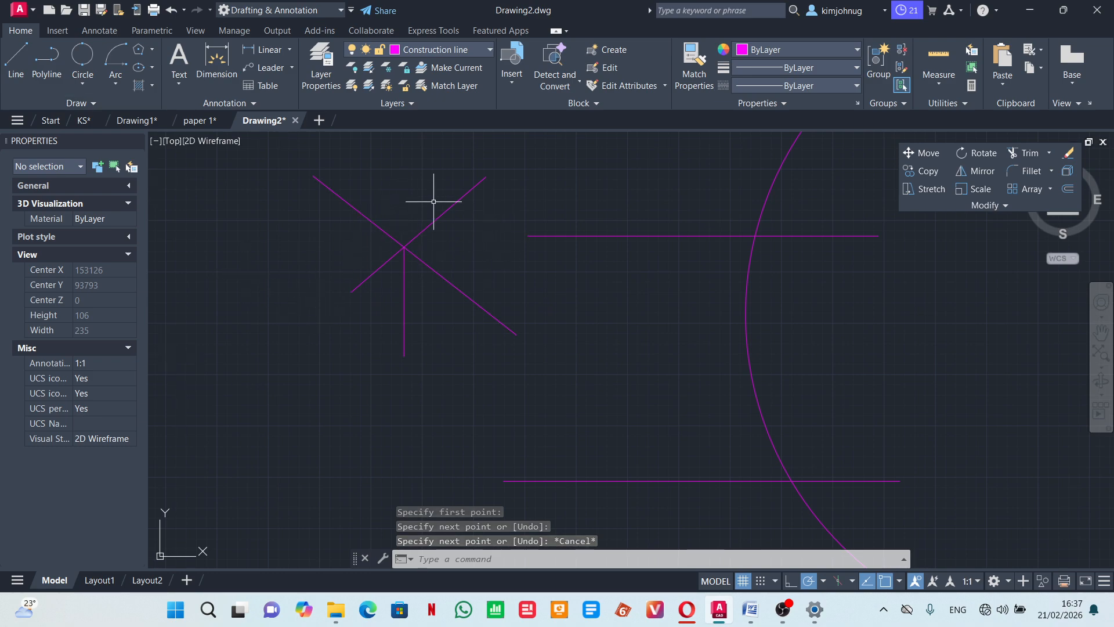
click(403, 342)
click(1066, 160)
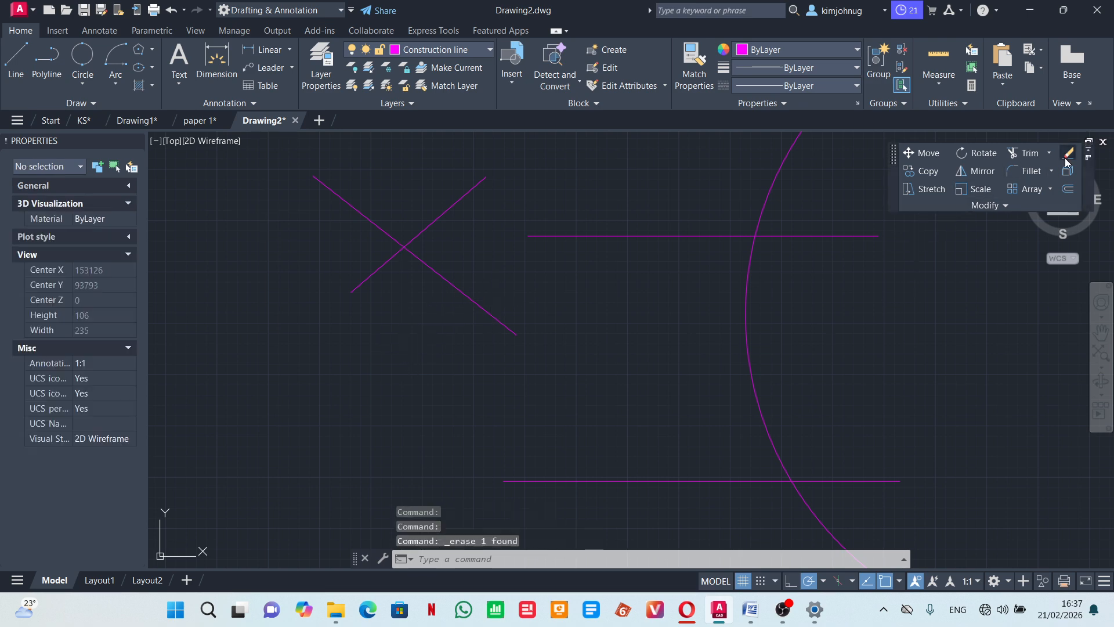
Examine the Quadrant snap points around the large circle with the Line command.
click(898, 581)
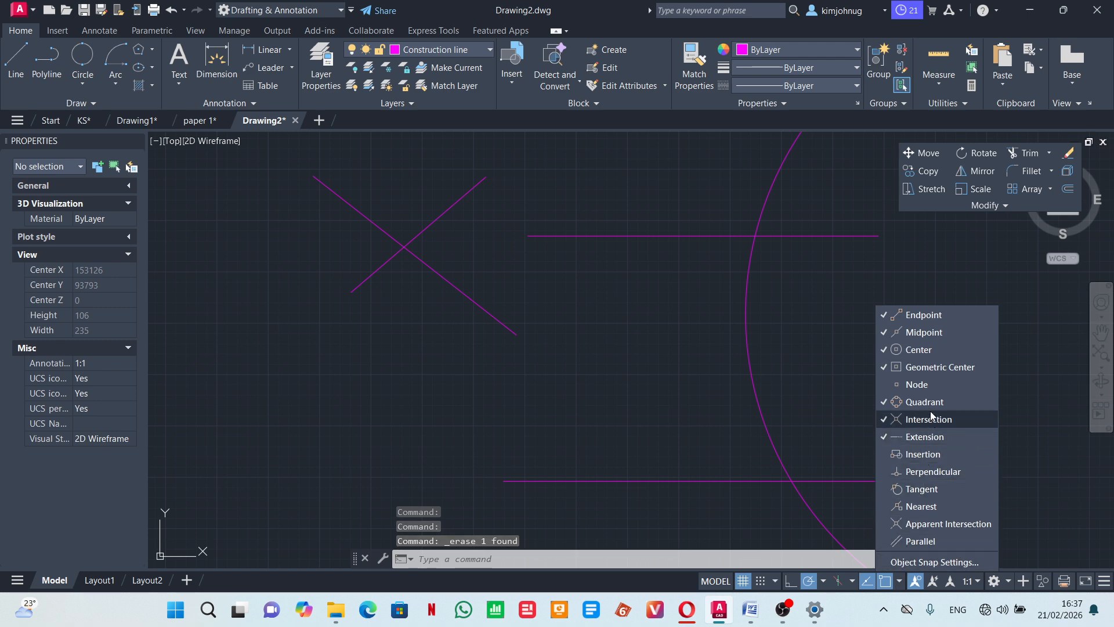
click(14, 65)
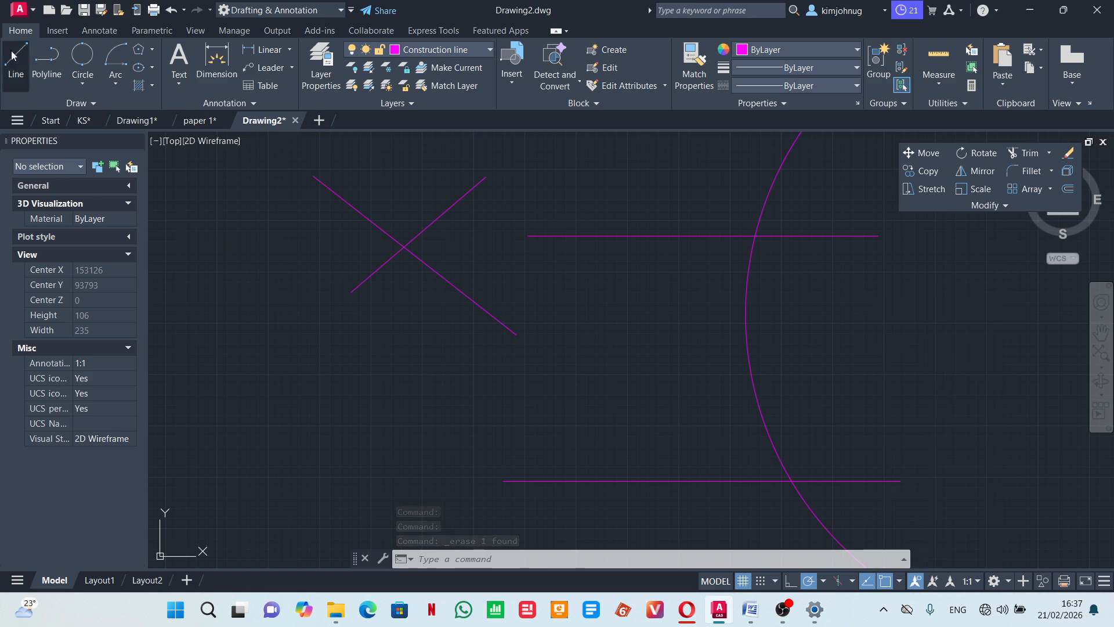
scroll(278, 260, down, 4)
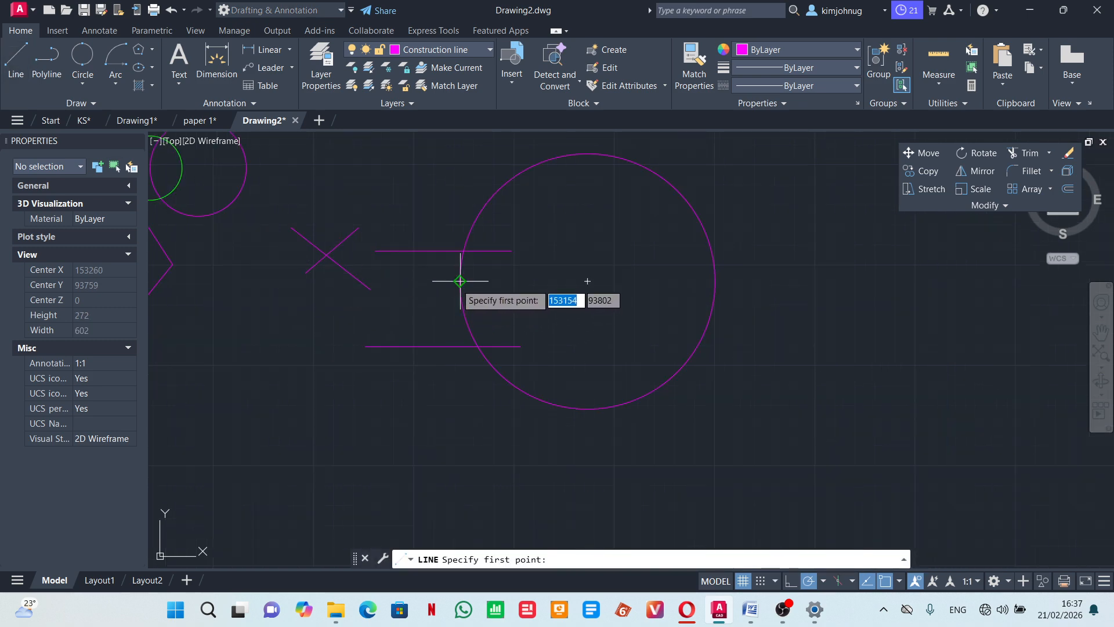
scroll(465, 276, up, 2)
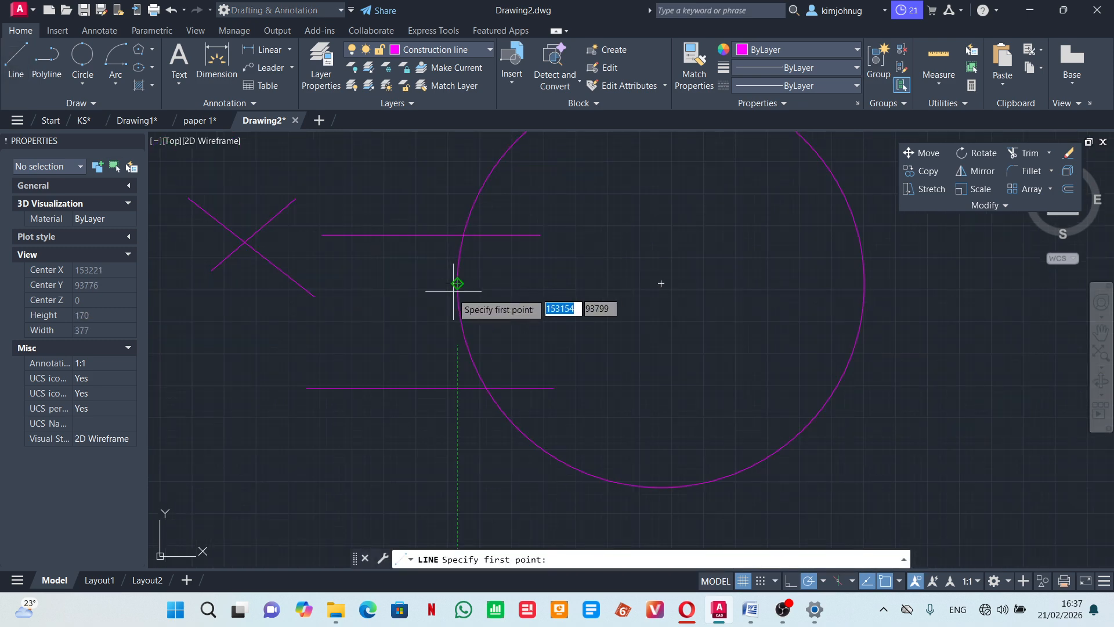
scroll(450, 297, up, 8)
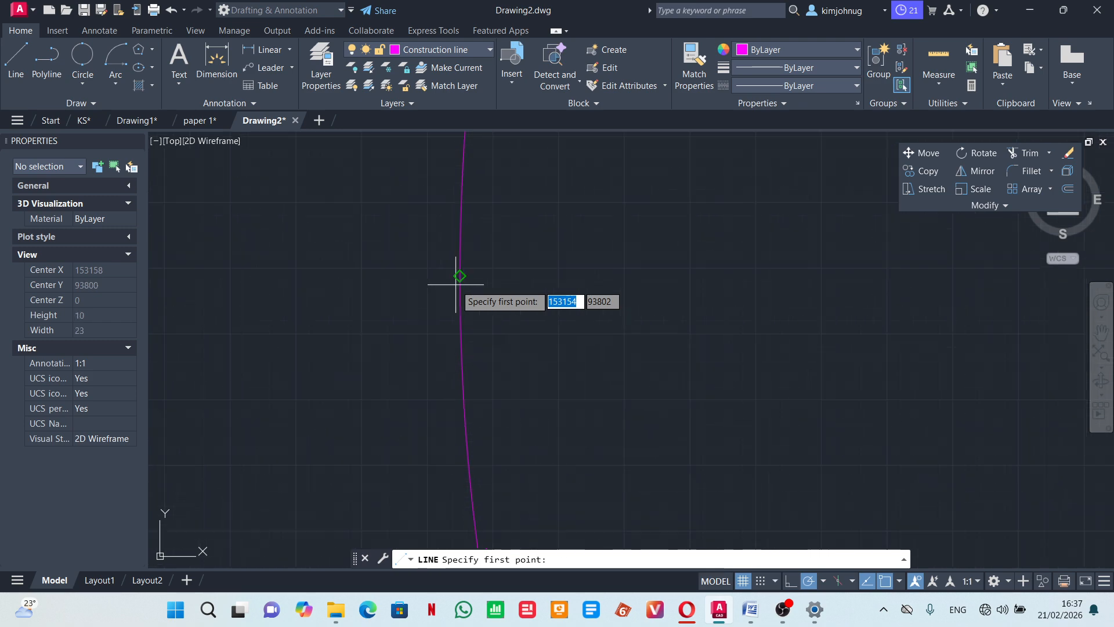
scroll(458, 282, down, 12)
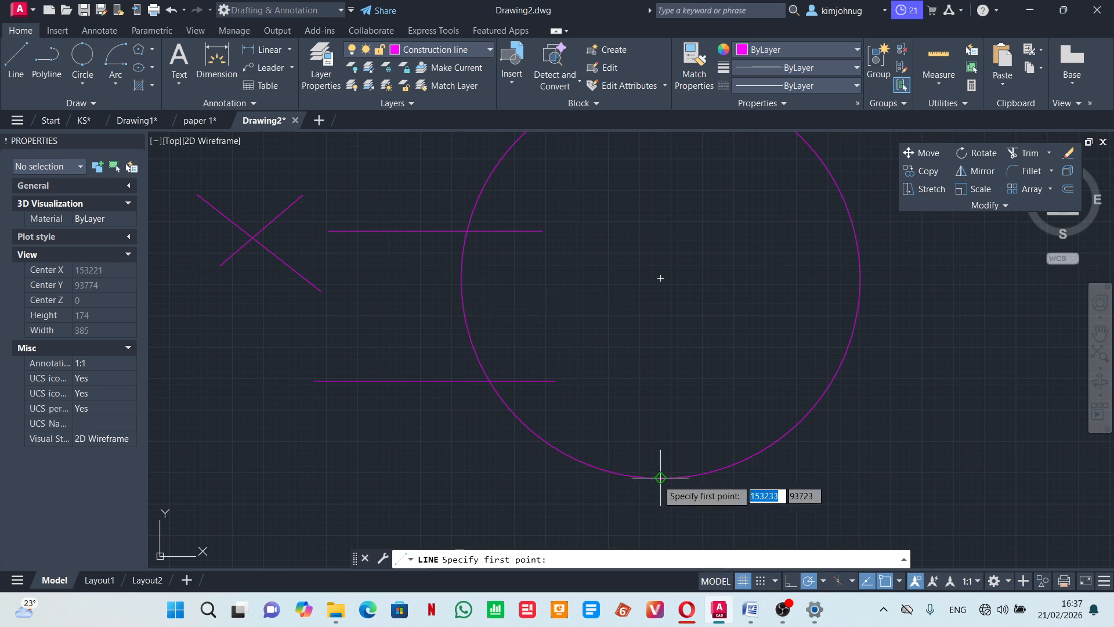
scroll(704, 447, down, 4)
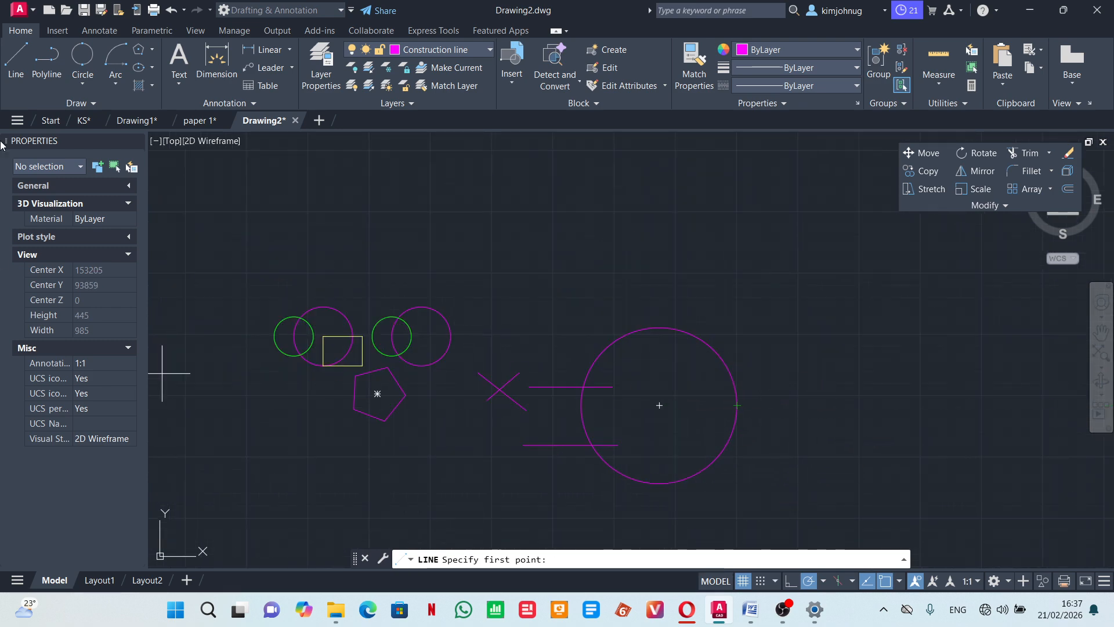
click(899, 580)
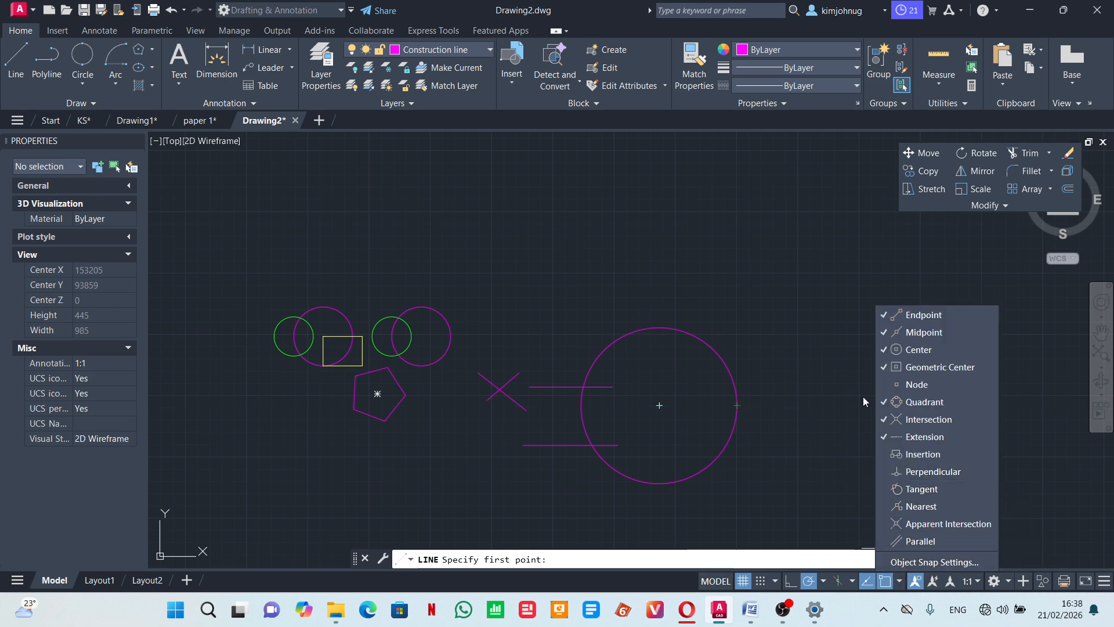
click(676, 327)
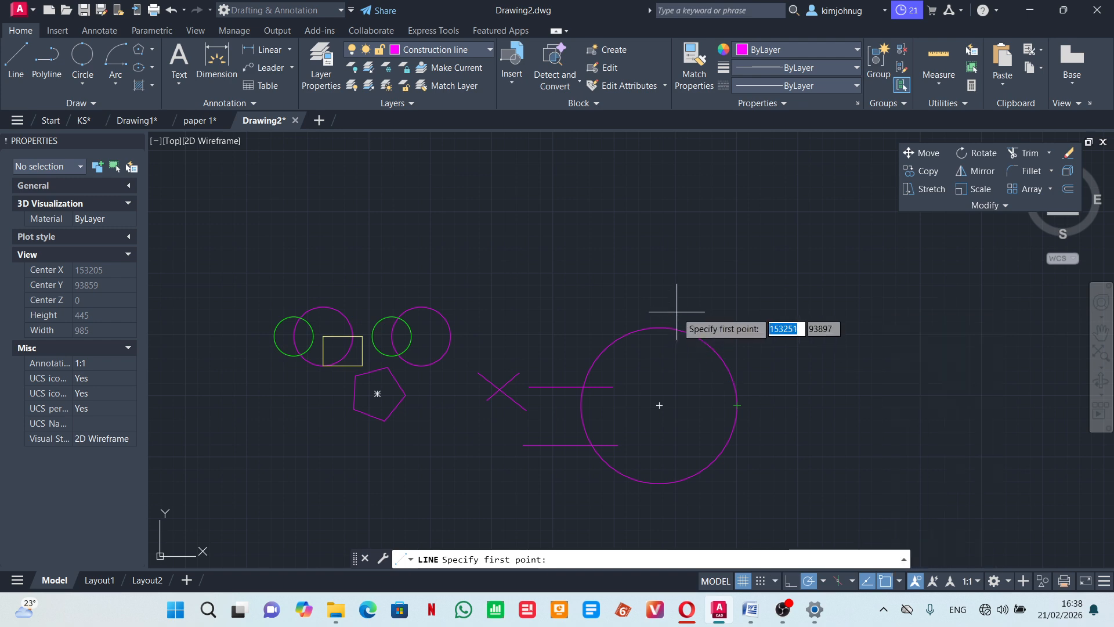
click(680, 294)
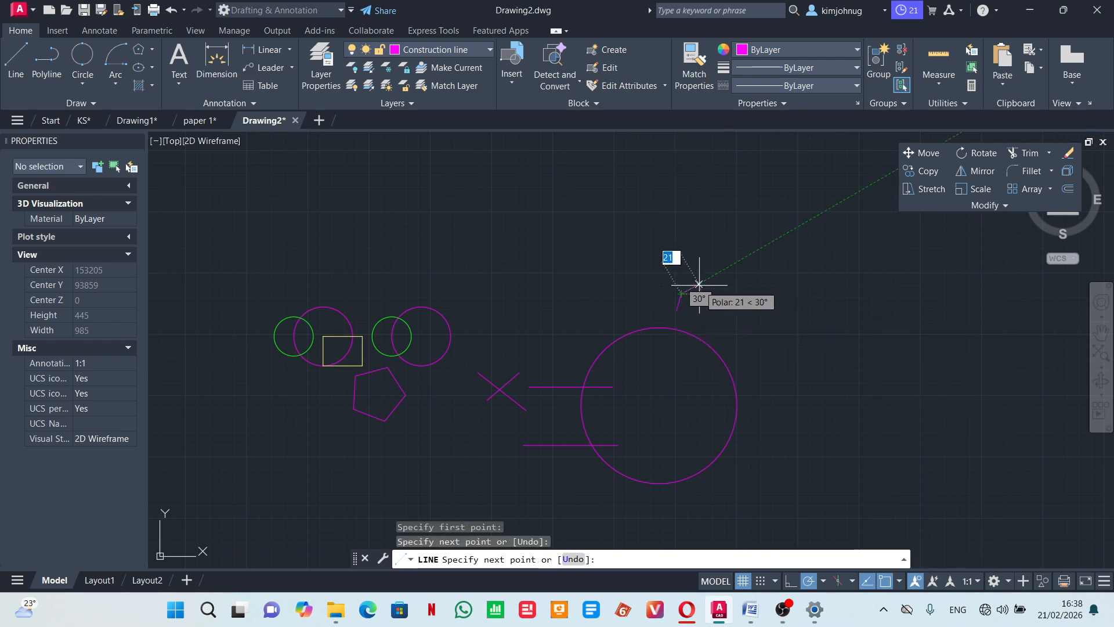
key(Escape)
click(665, 286)
click(689, 314)
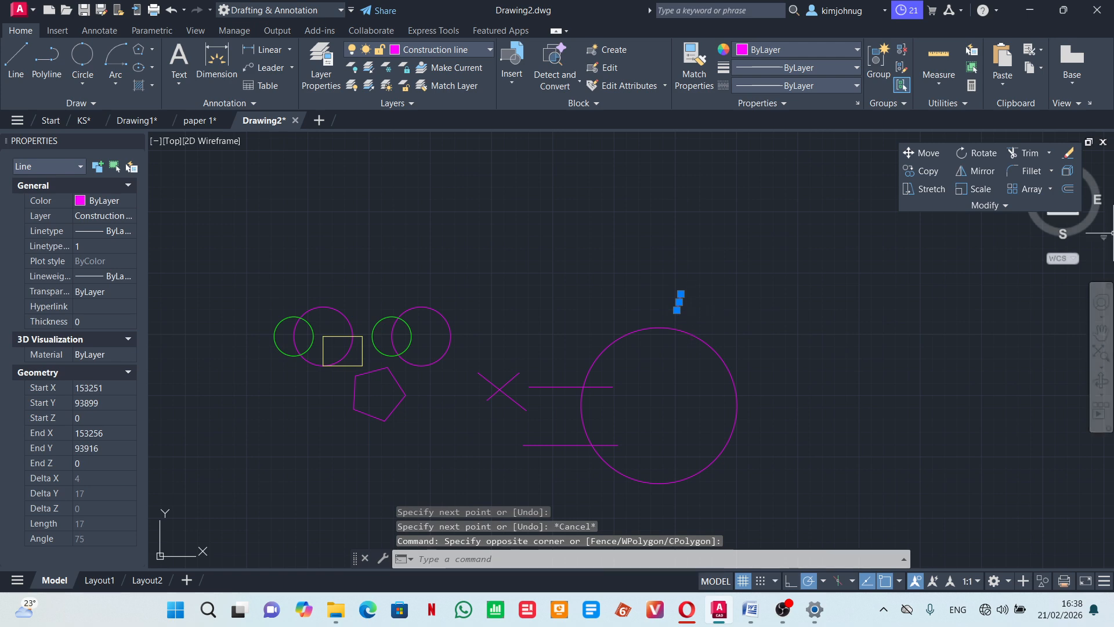
click(1070, 155)
Turn on the Tangent object snap and draw a sloping line about 198 mm long just above the large circle.
click(900, 581)
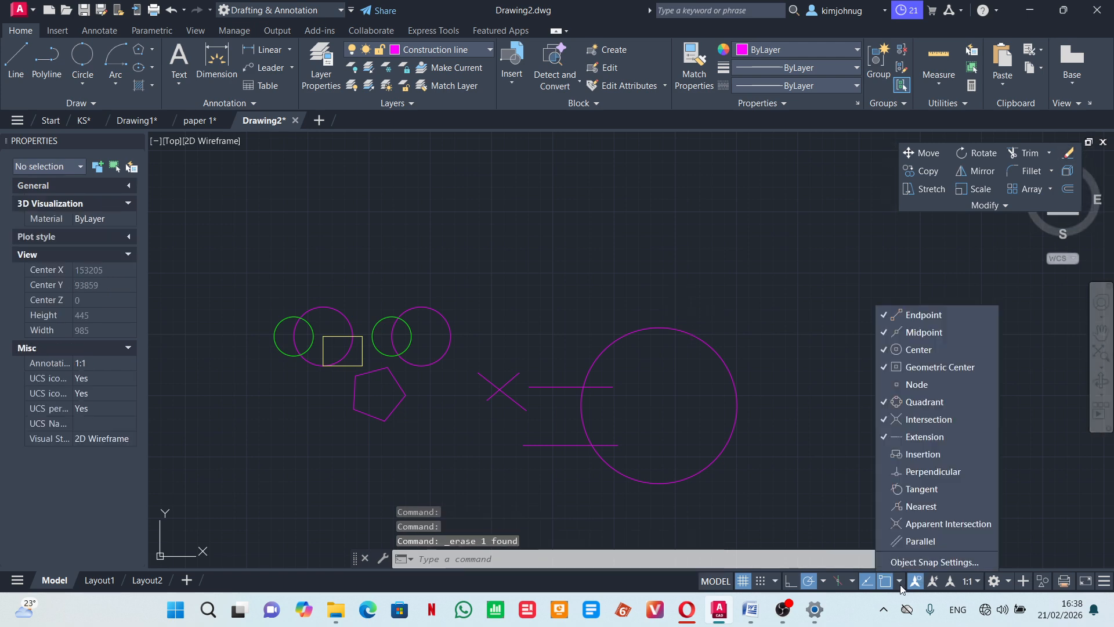
click(907, 490)
click(16, 61)
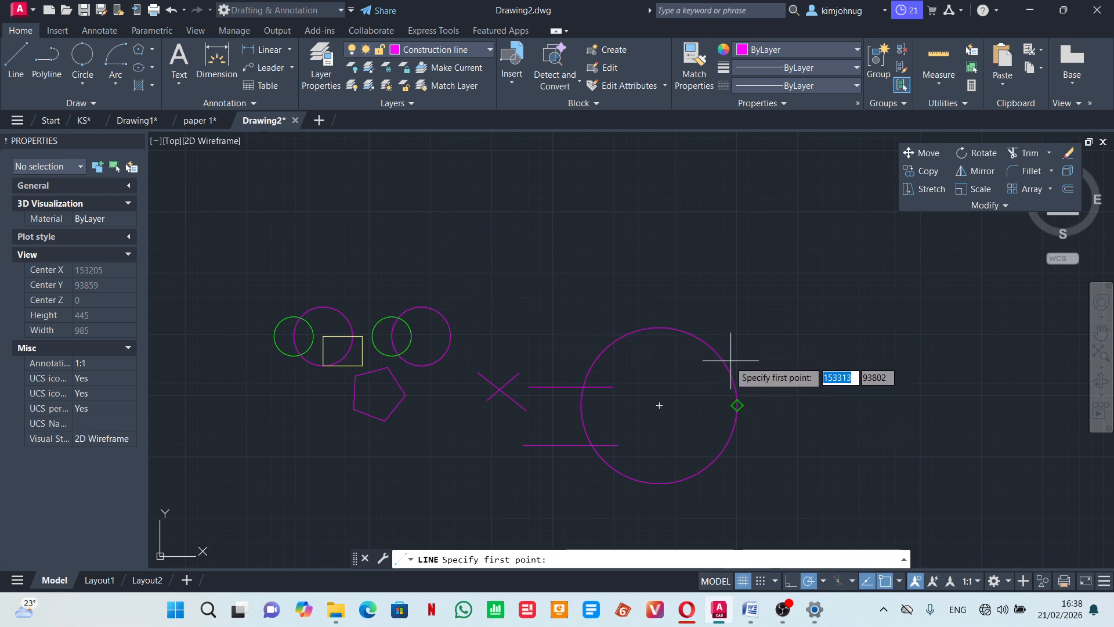
click(571, 306)
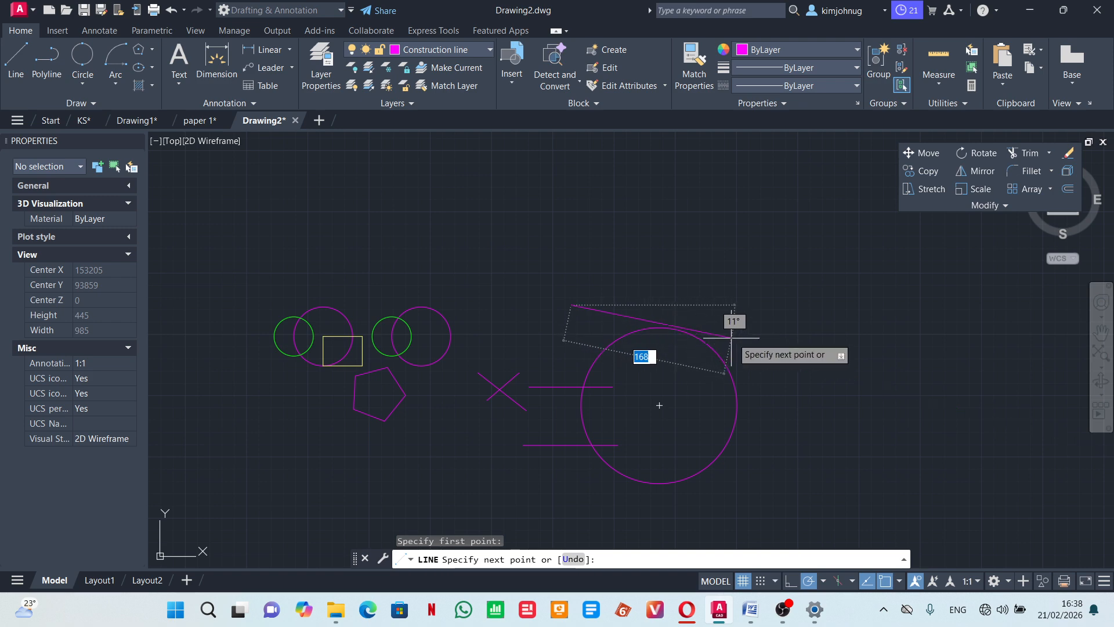
click(762, 343)
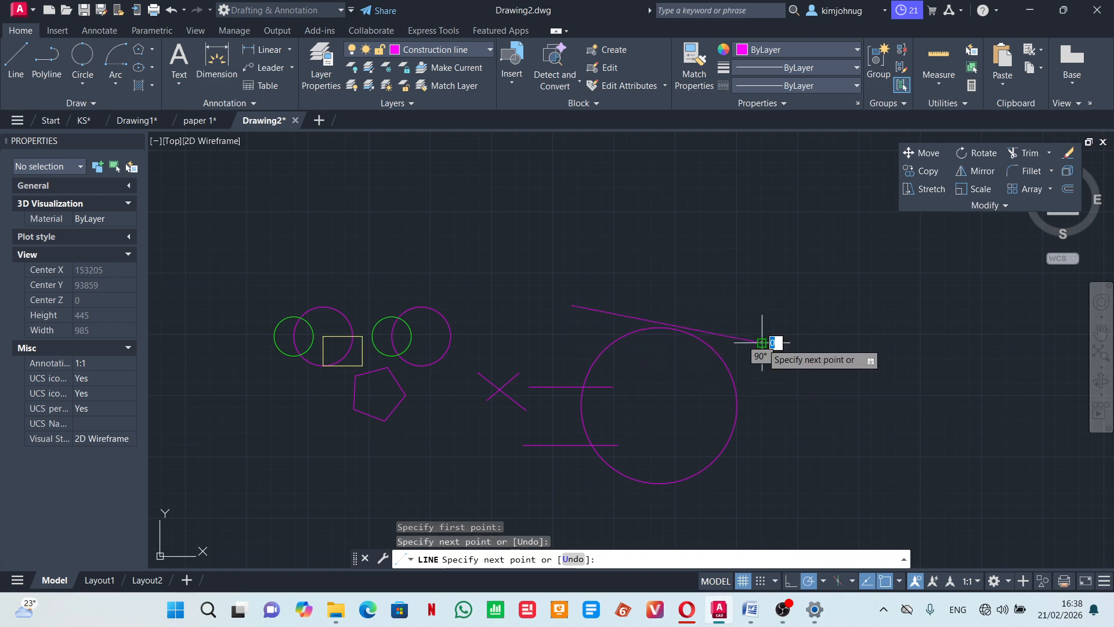
key(Escape)
Copy the sloping line from its midpoint to the tangent point on the upper part of the large circle.
click(715, 332)
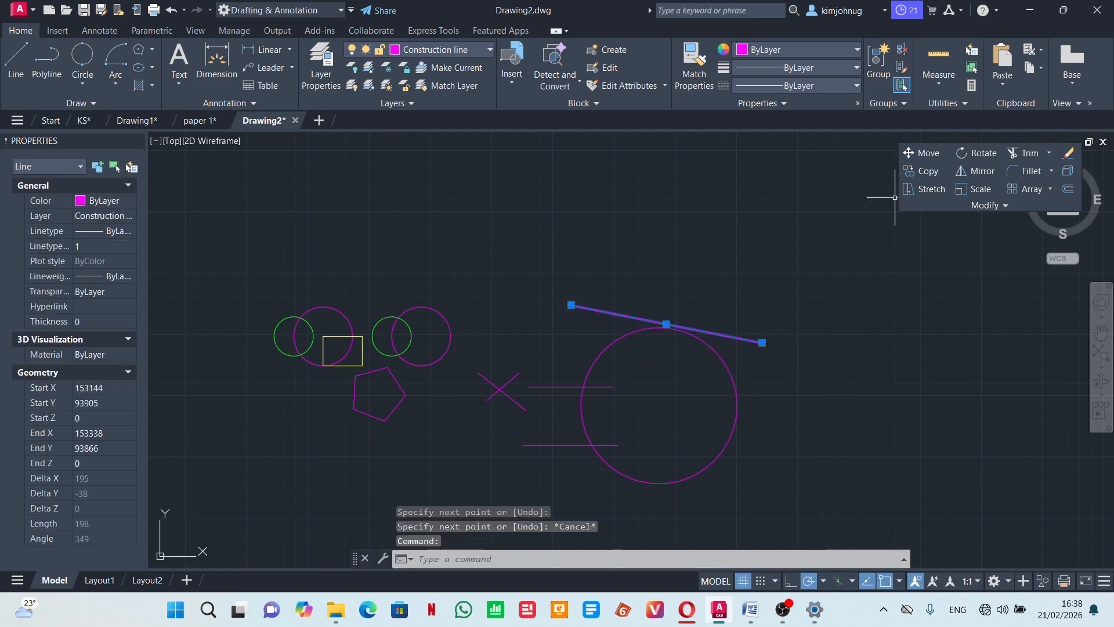
click(922, 171)
scroll(638, 355, up, 4)
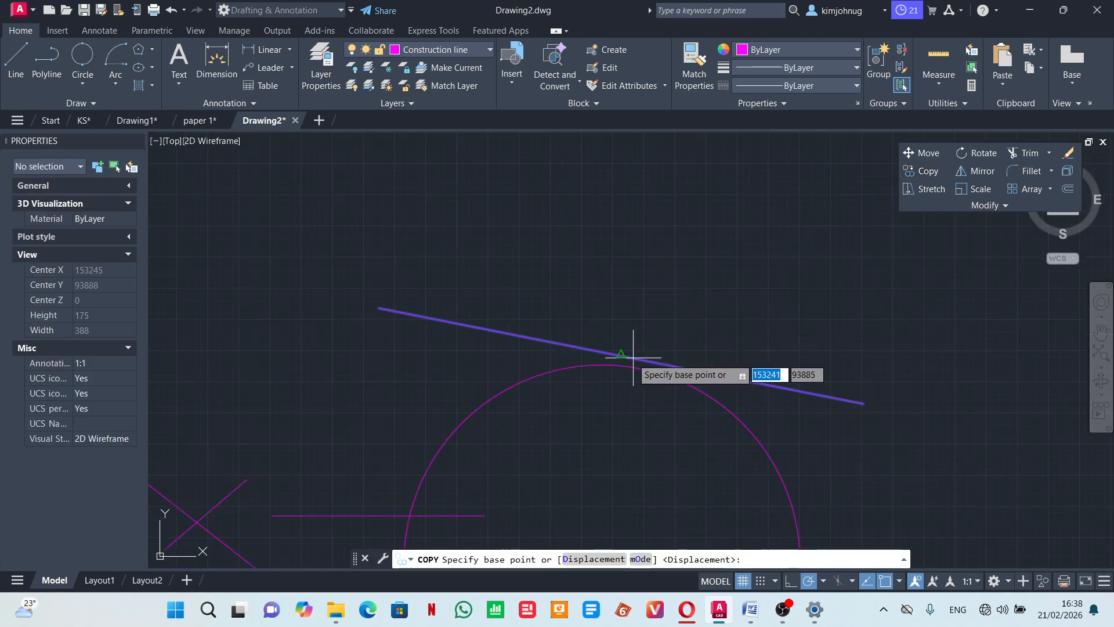
click(622, 355)
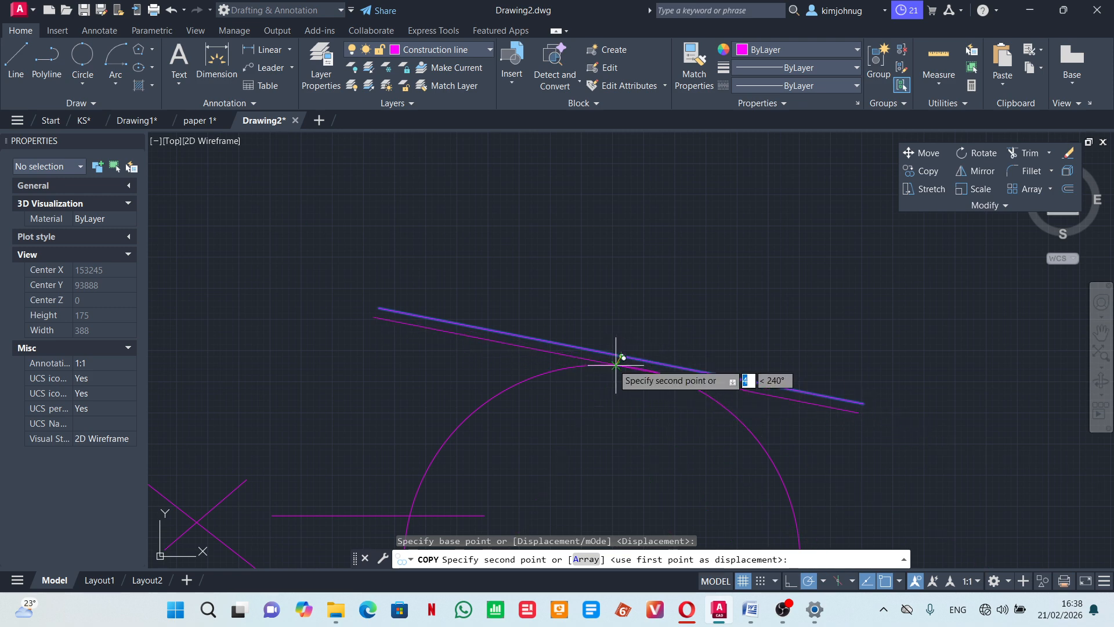
scroll(618, 364, up, 3)
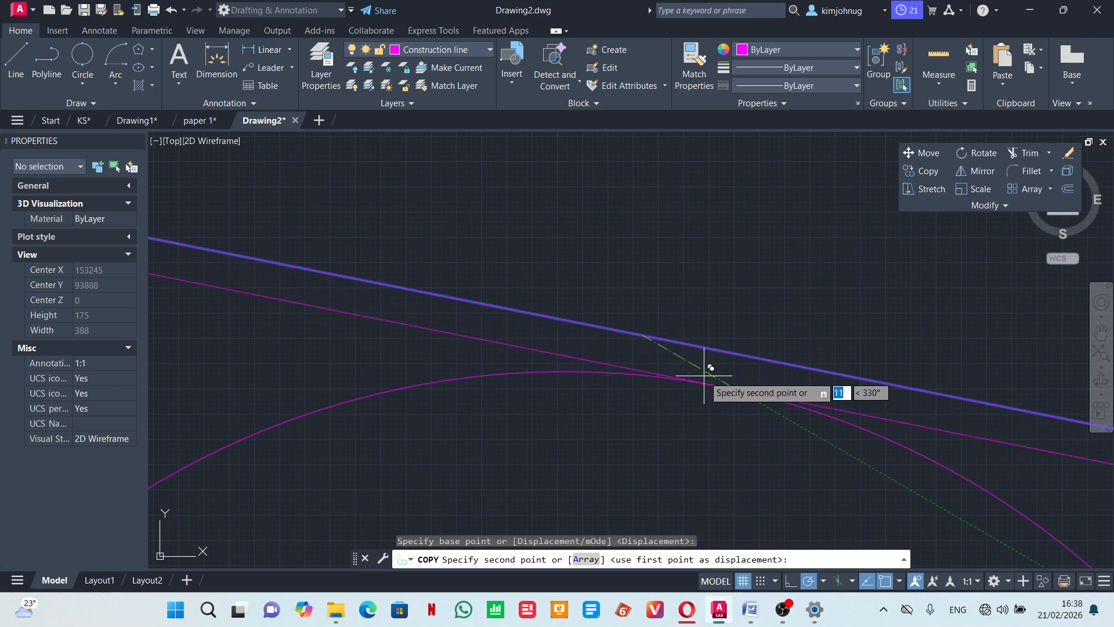
click(737, 389)
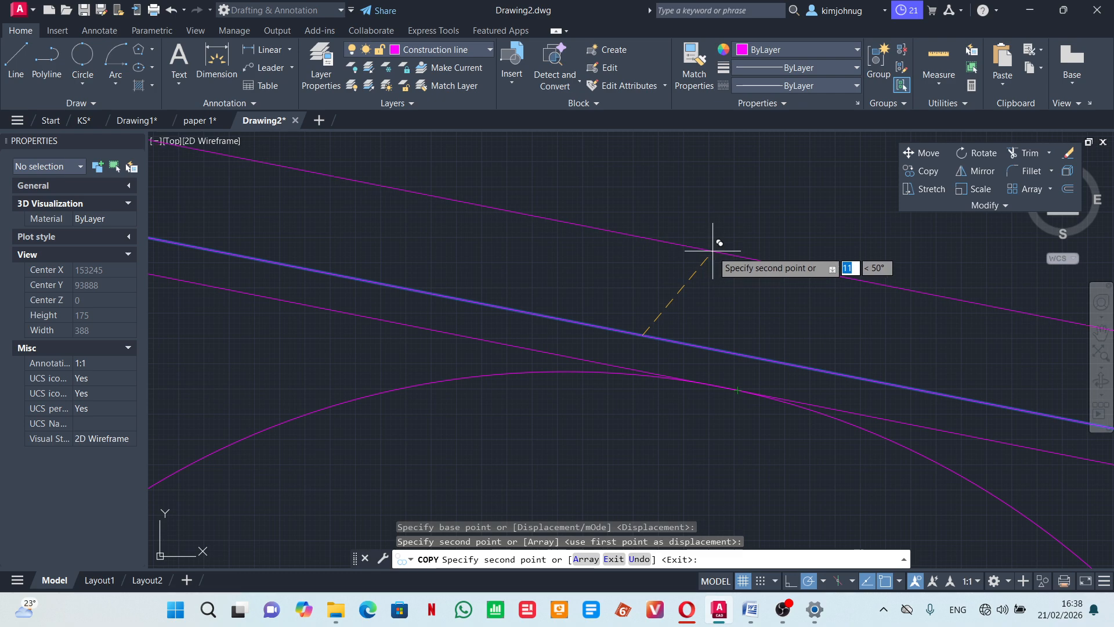
key(Escape)
Erase the original sloping line above the copied one.
scroll(675, 329, up, 2)
click(714, 330)
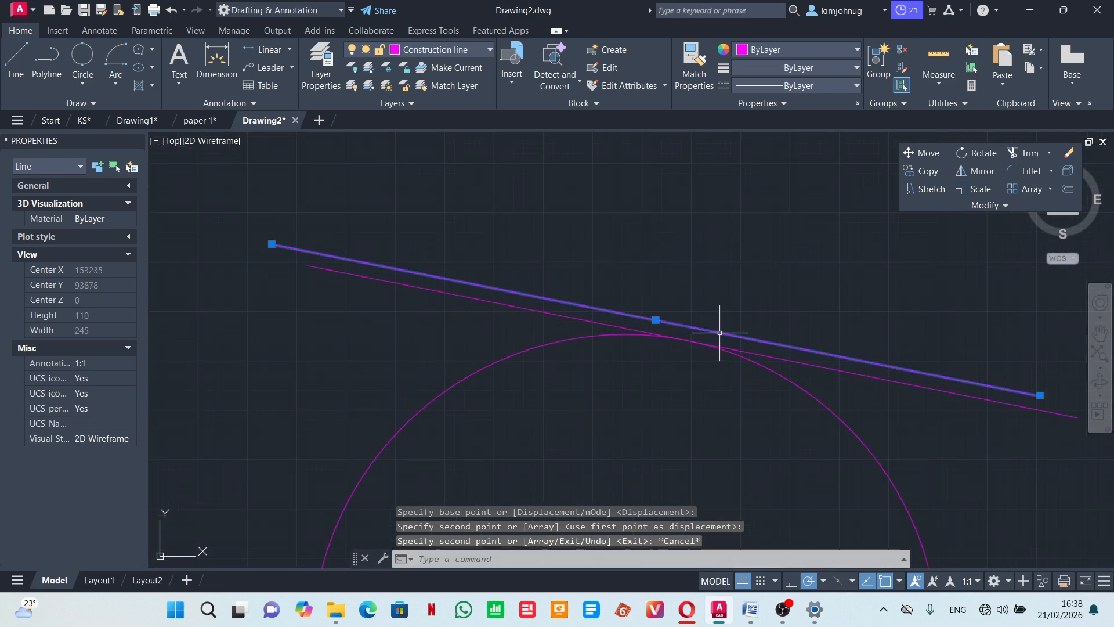
click(1072, 153)
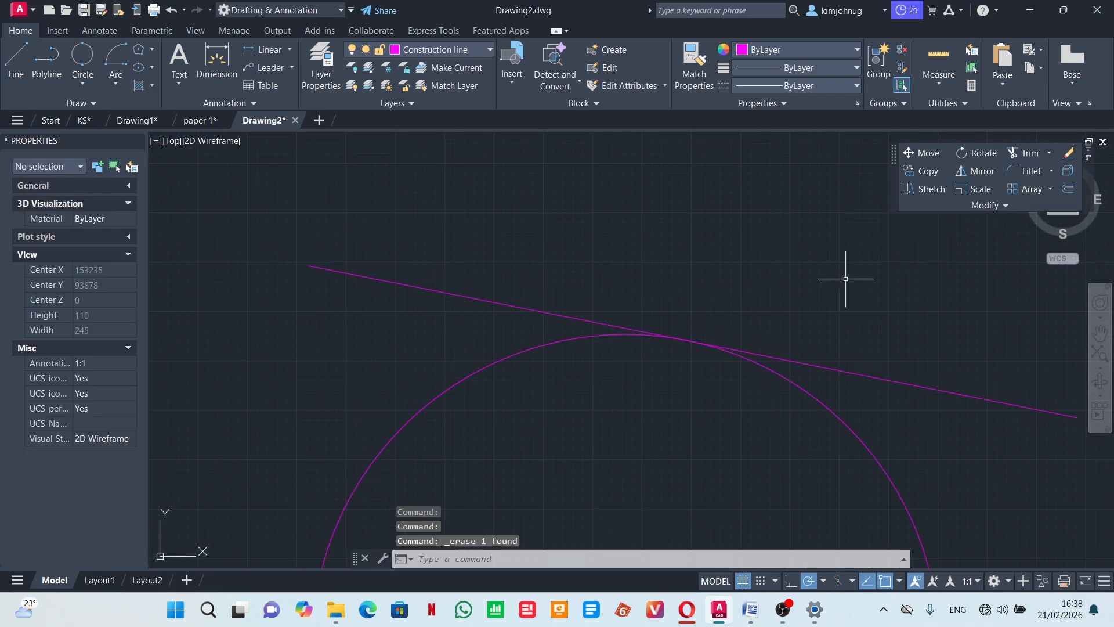
Inspect the tangent contact on the large circle and erase the line touching it.
scroll(728, 348, up, 4)
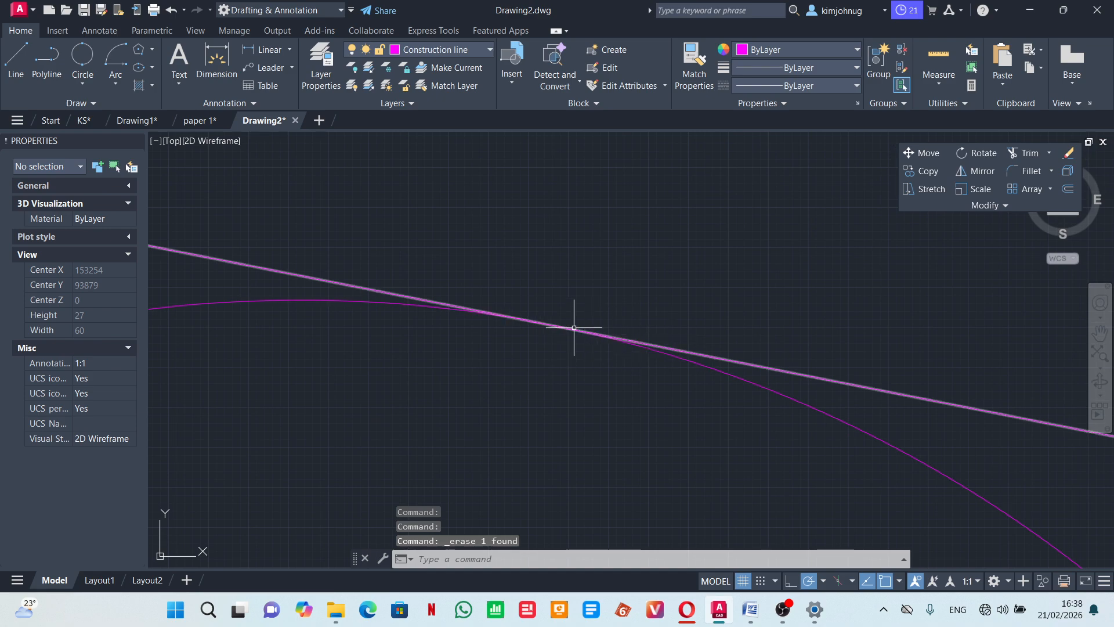
scroll(574, 327, down, 6)
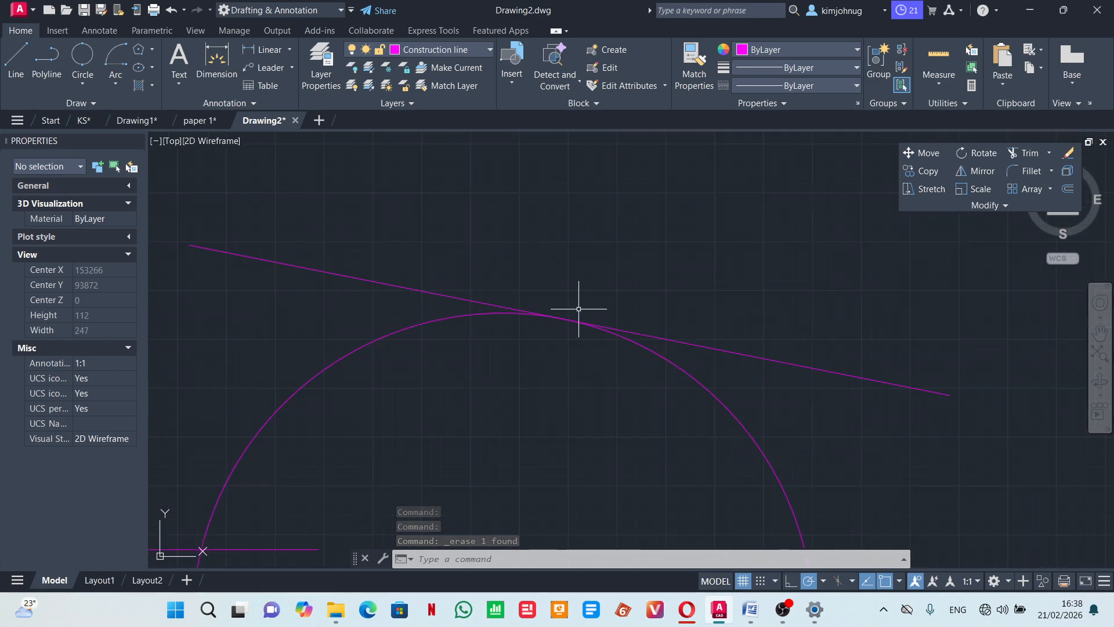
click(656, 335)
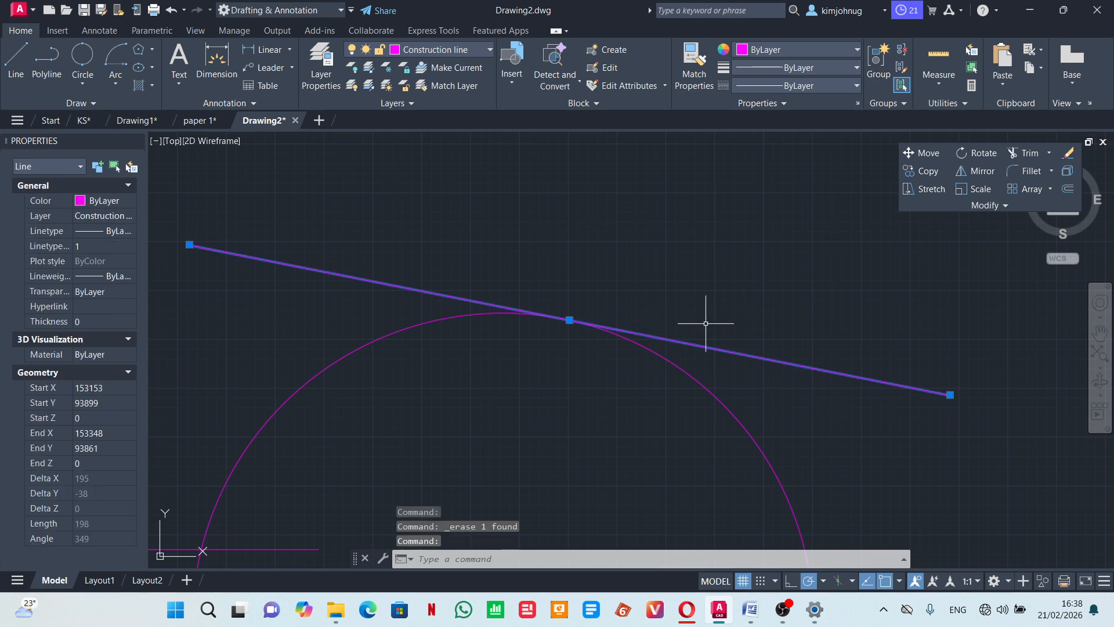
click(1071, 153)
Turn off the Tangent object snap and draw a new sloping line just above the large circle.
click(898, 581)
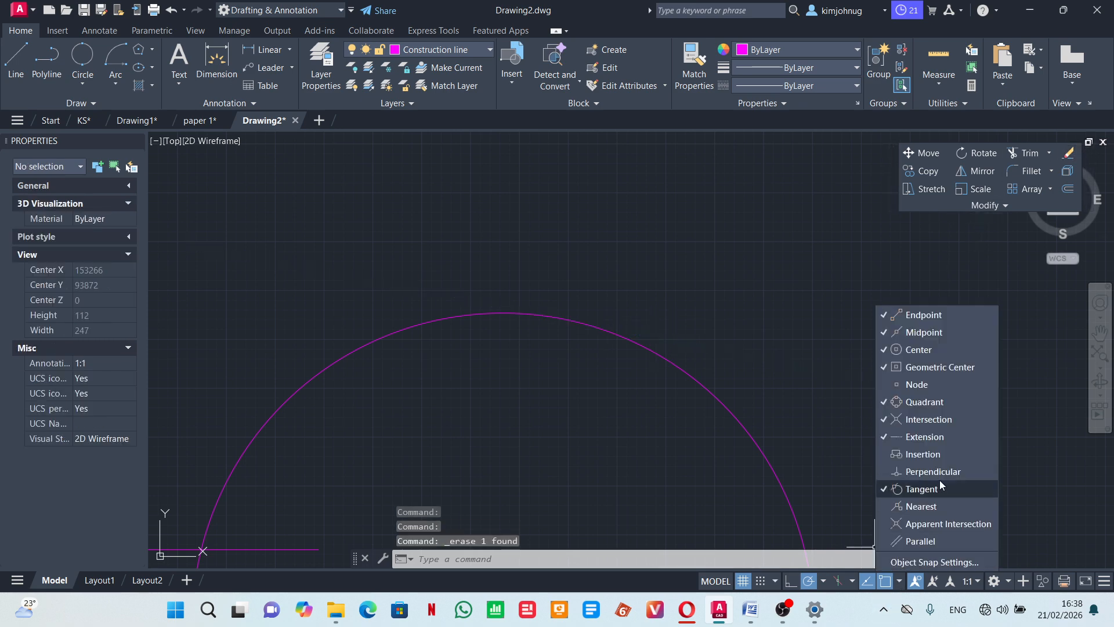
click(15, 58)
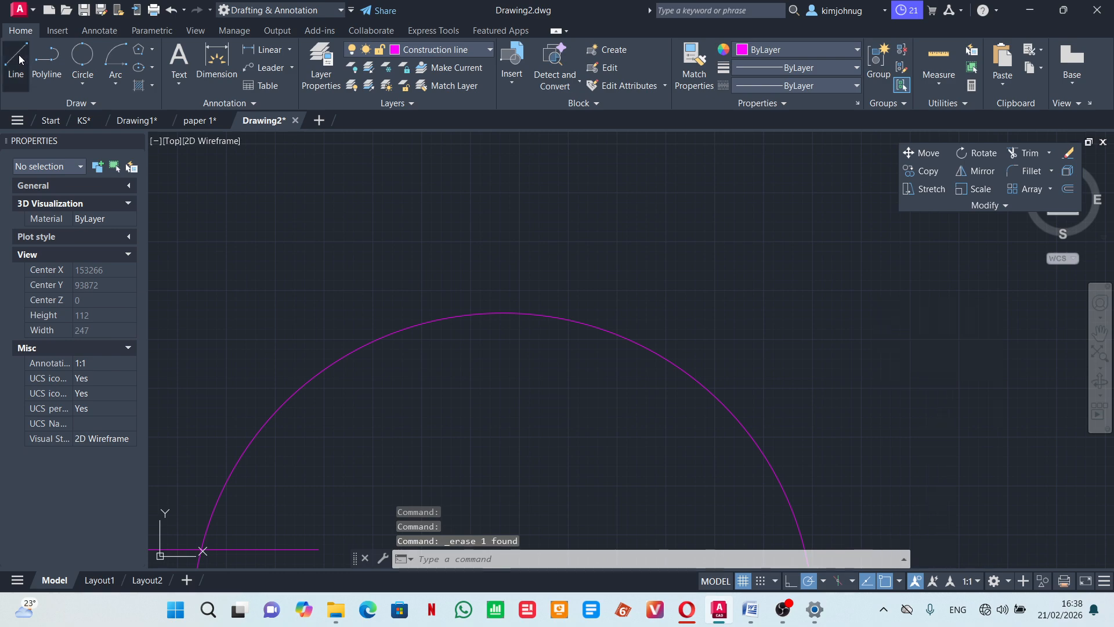
click(277, 218)
click(847, 364)
key(Escape)
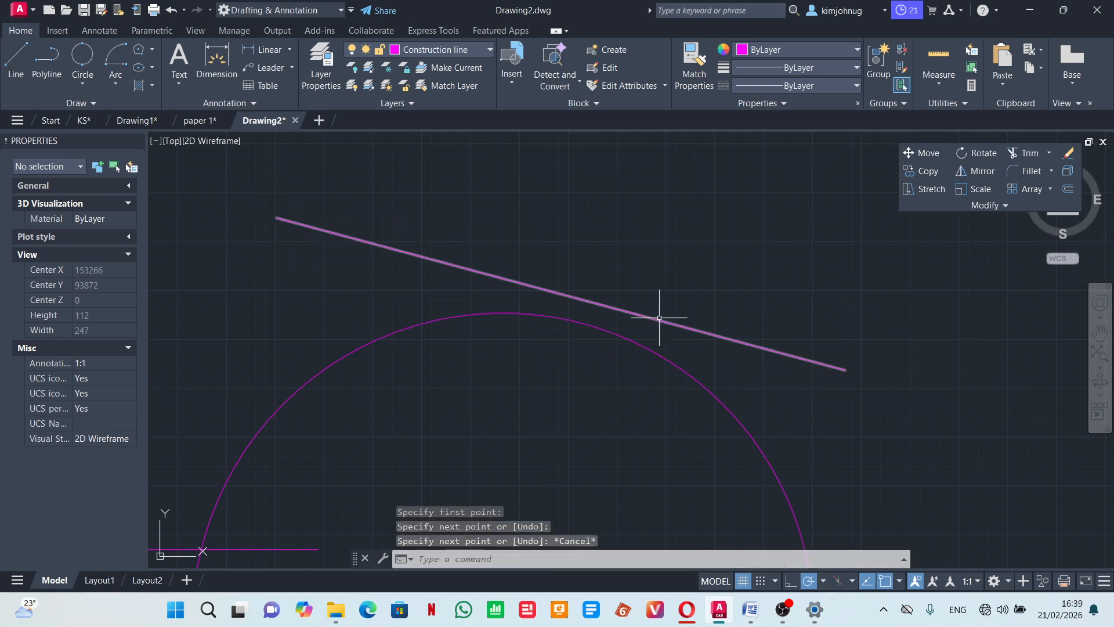
Try to copy the sloping line from its midpoint onto the large circle with Tangent off, and erase the line.
click(661, 319)
click(914, 170)
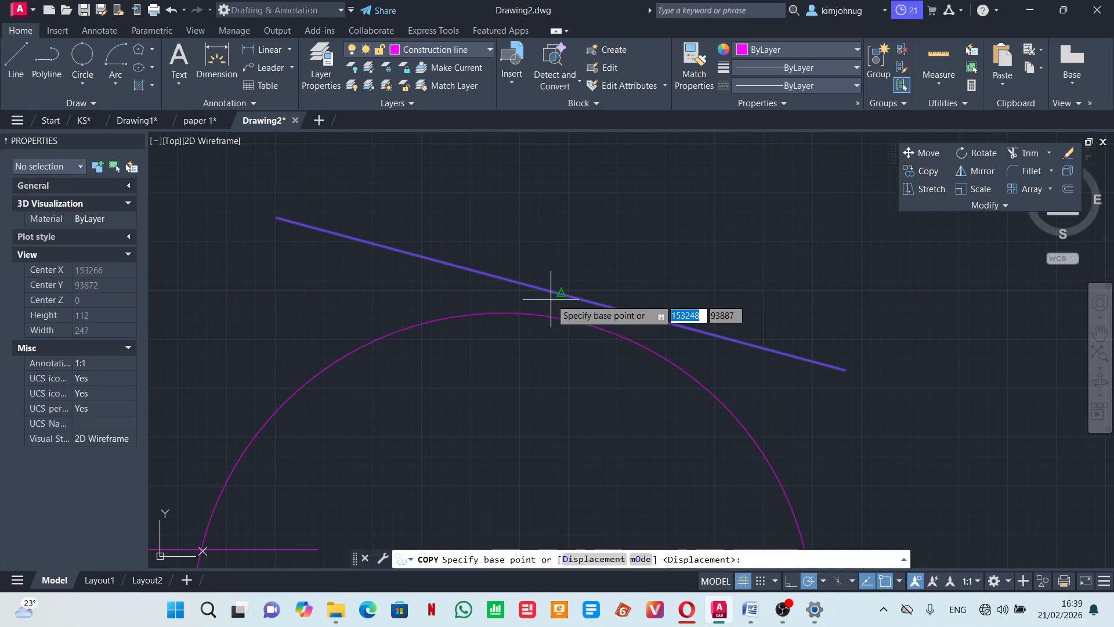
click(561, 293)
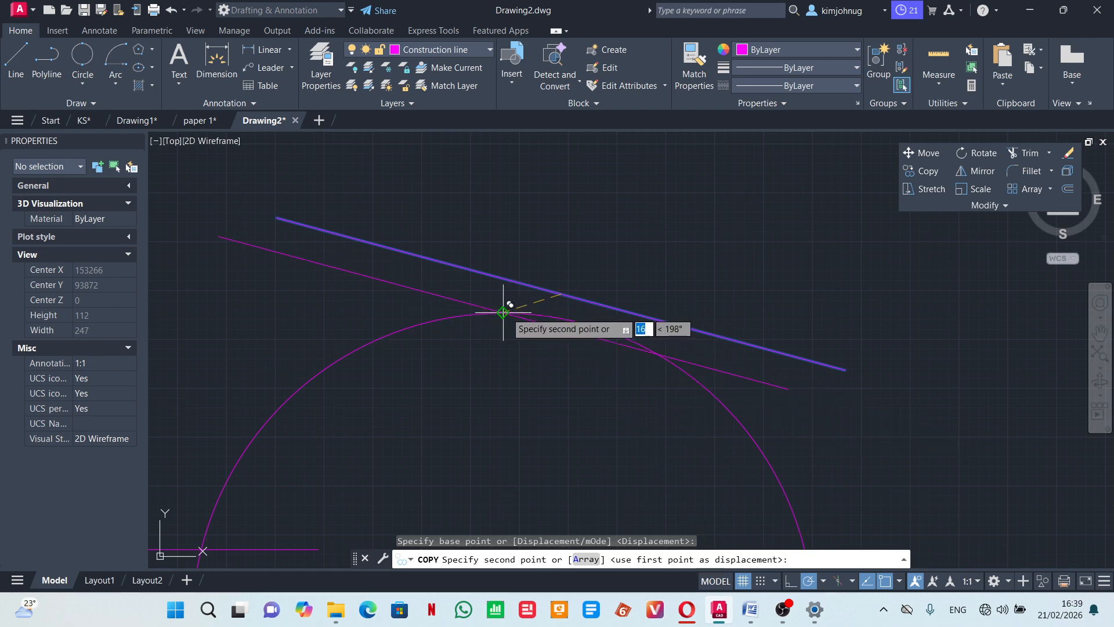
key(Escape)
click(597, 302)
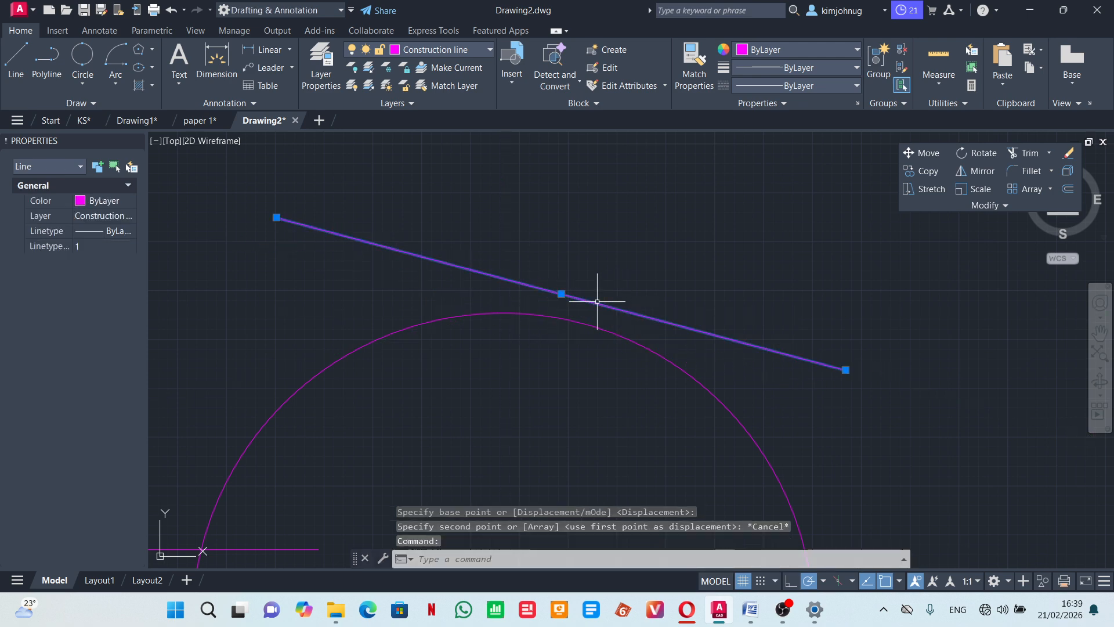
click(1065, 155)
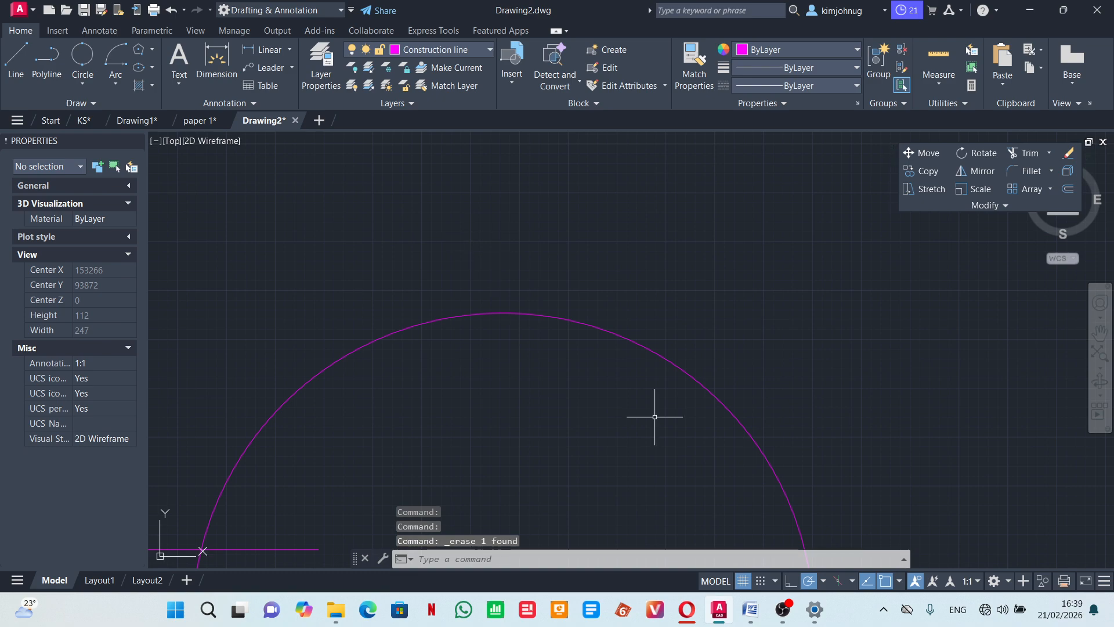
Review the object snap options and draw a horizontal line above the right part of the large circle.
click(898, 581)
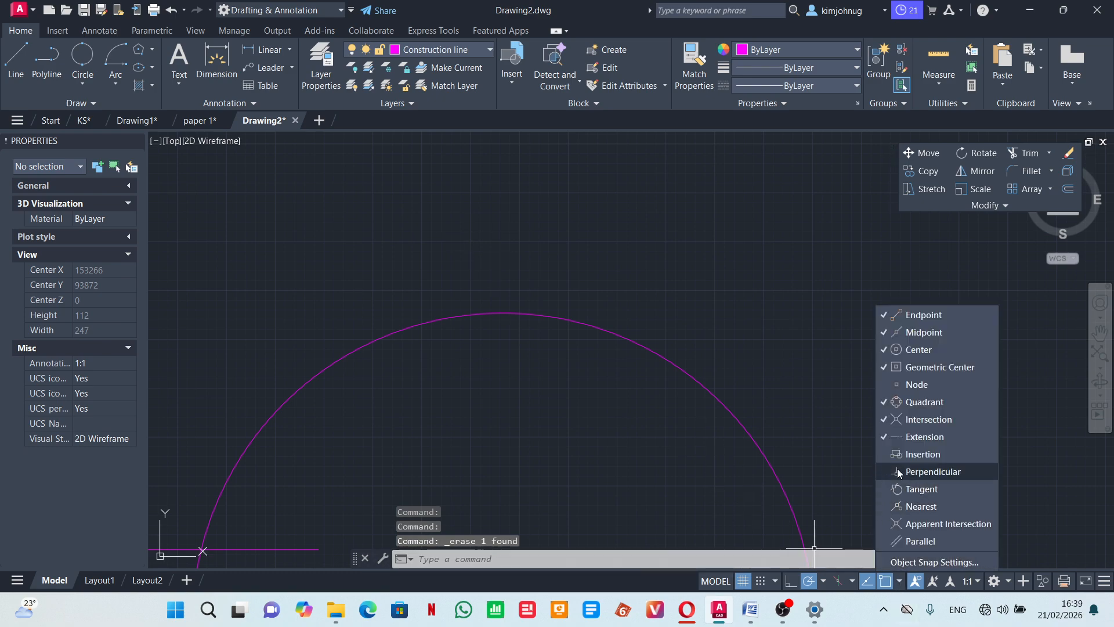
click(9, 64)
click(652, 282)
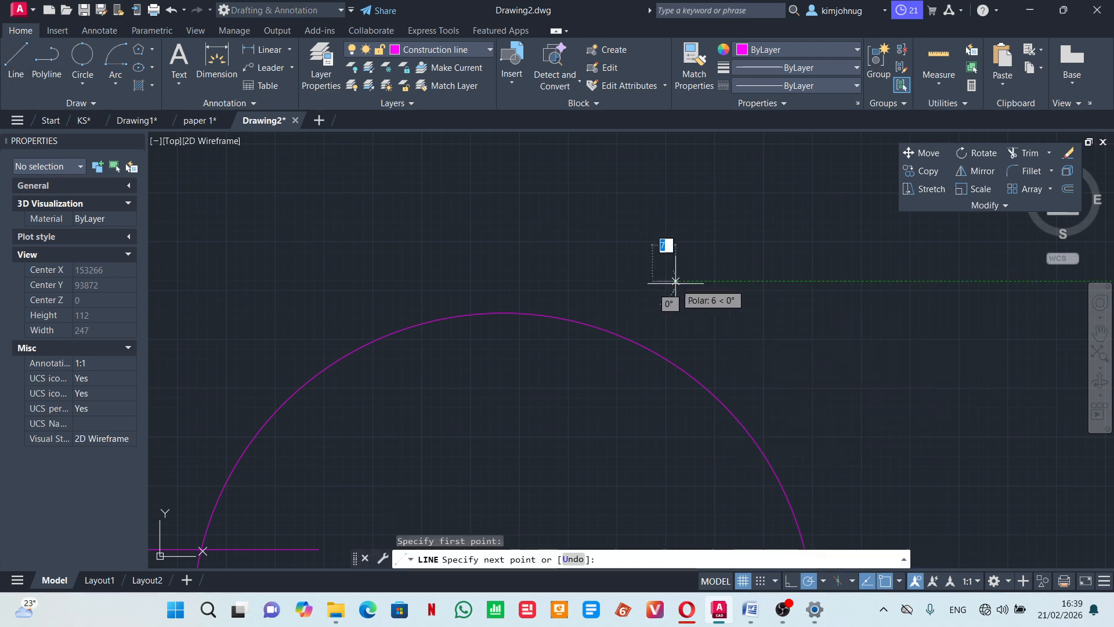
click(978, 282)
key(Escape)
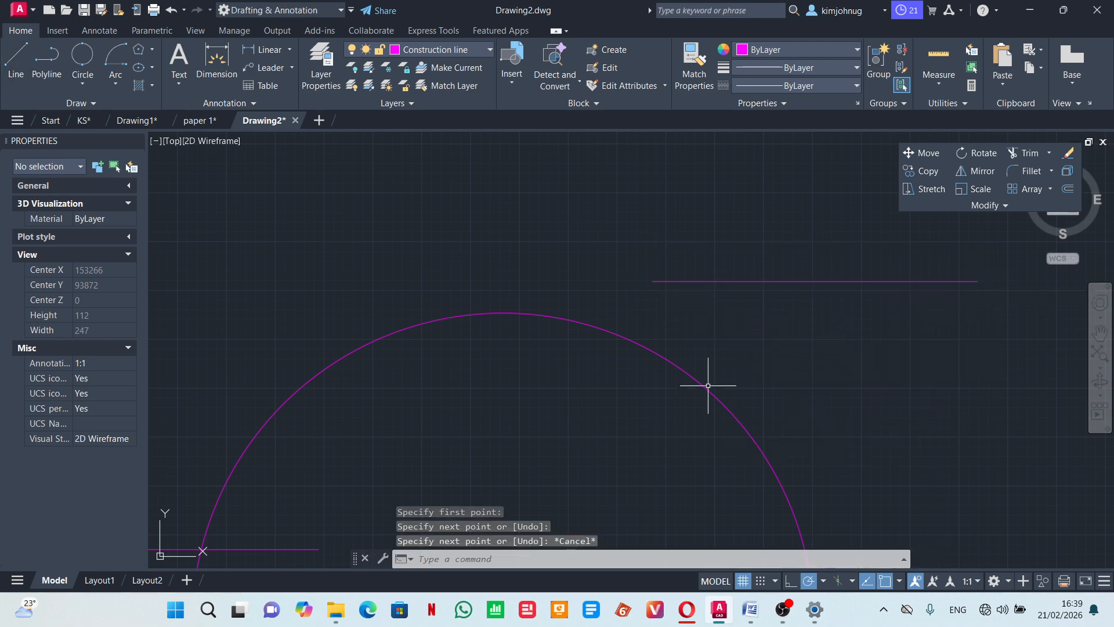
Divide the horizontal line into 4 segments with the DIVIDE command.
text(D)
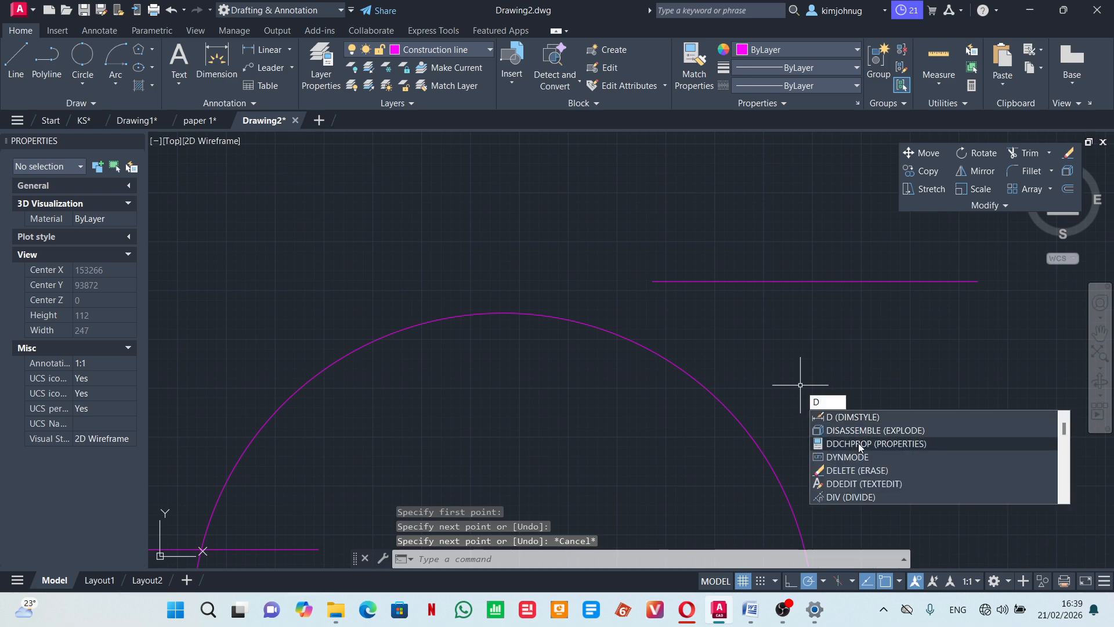
click(846, 497)
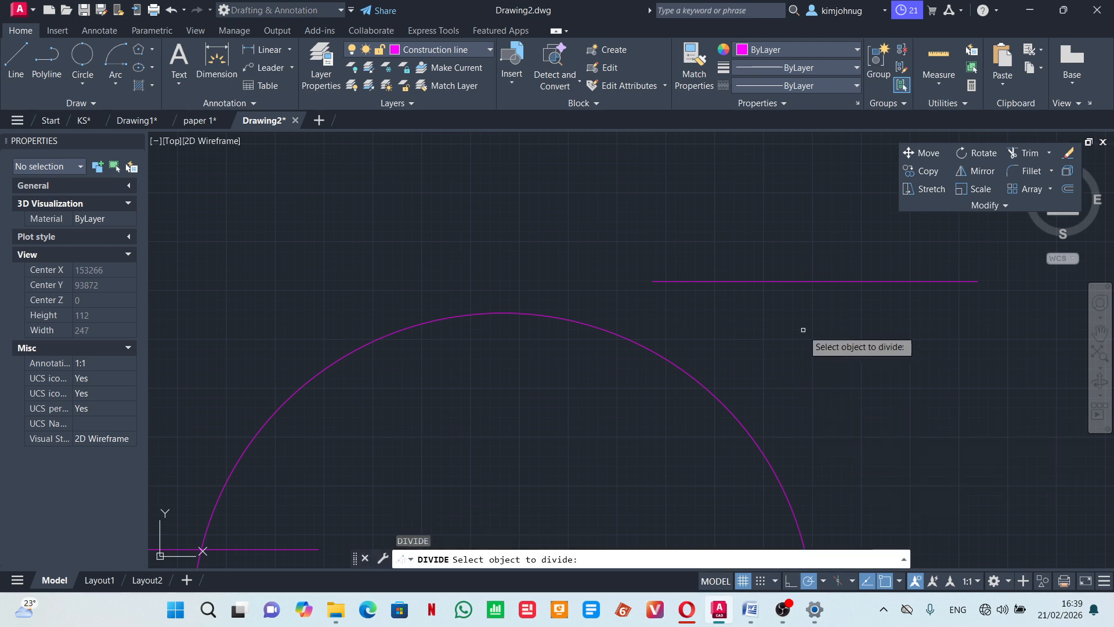
click(829, 282)
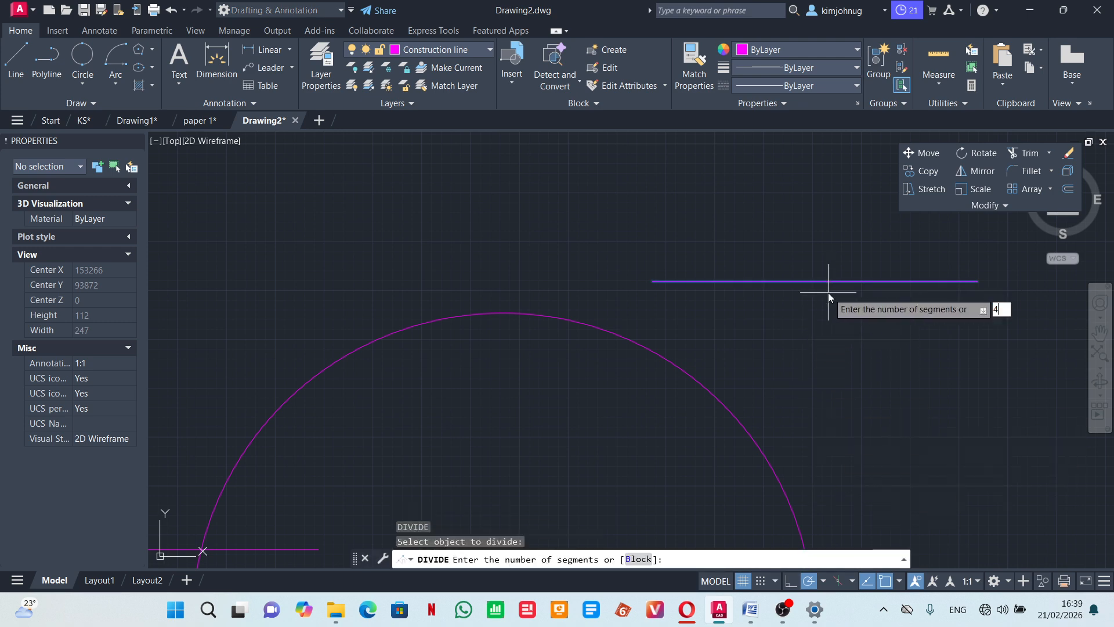
text(4)
key(Return)
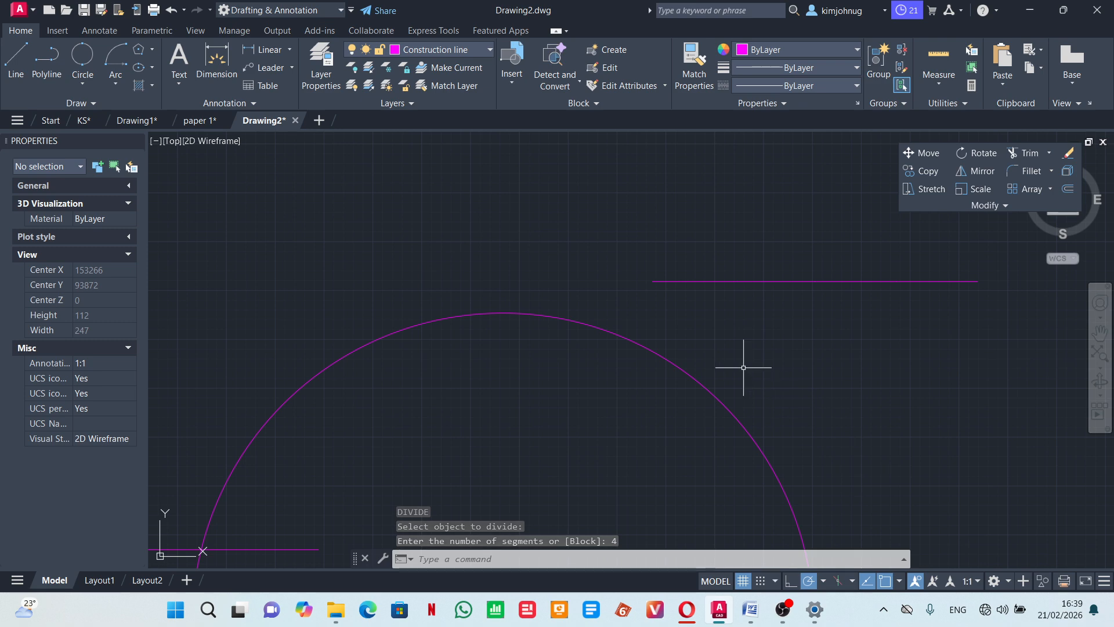
Turn on the Node object snap and draw a vertical line about 12 mm long up from the horizontal line's left endpoint.
click(900, 579)
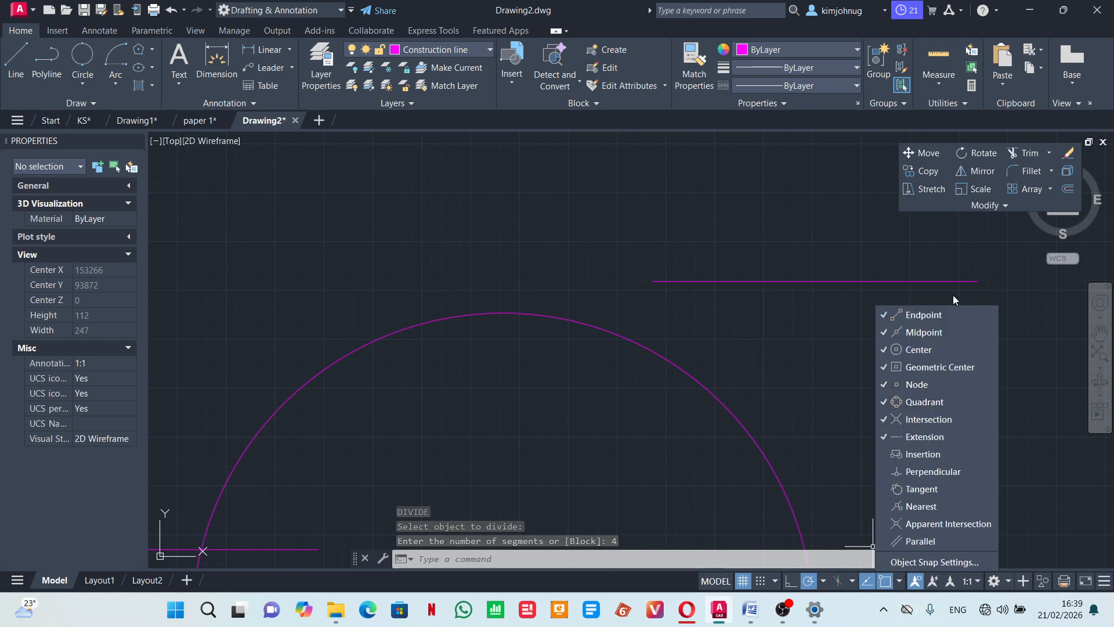
click(715, 328)
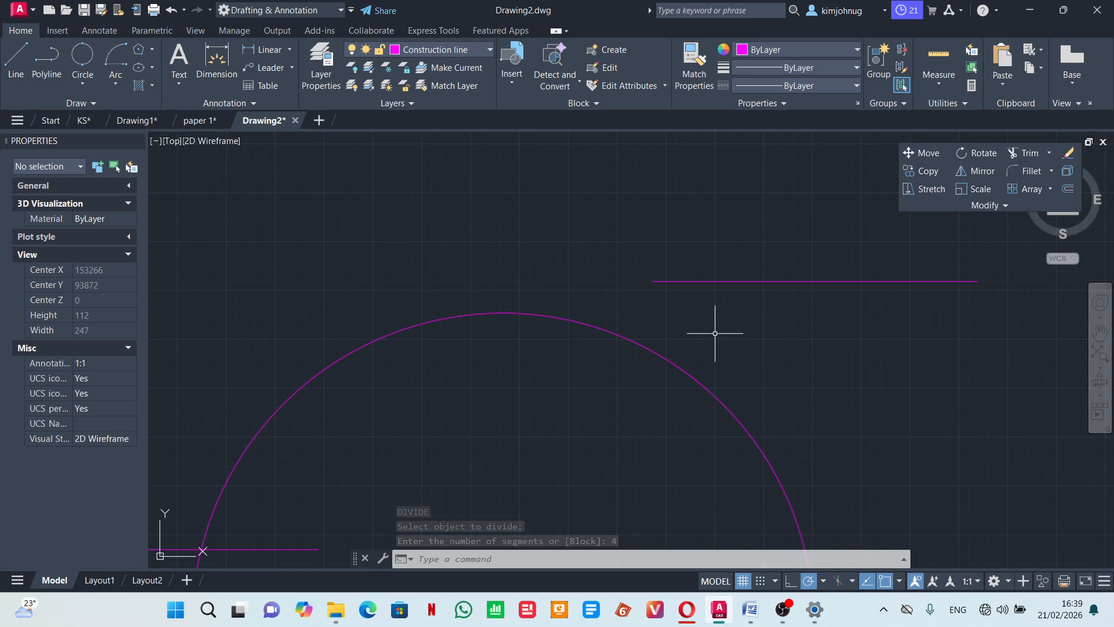
click(16, 58)
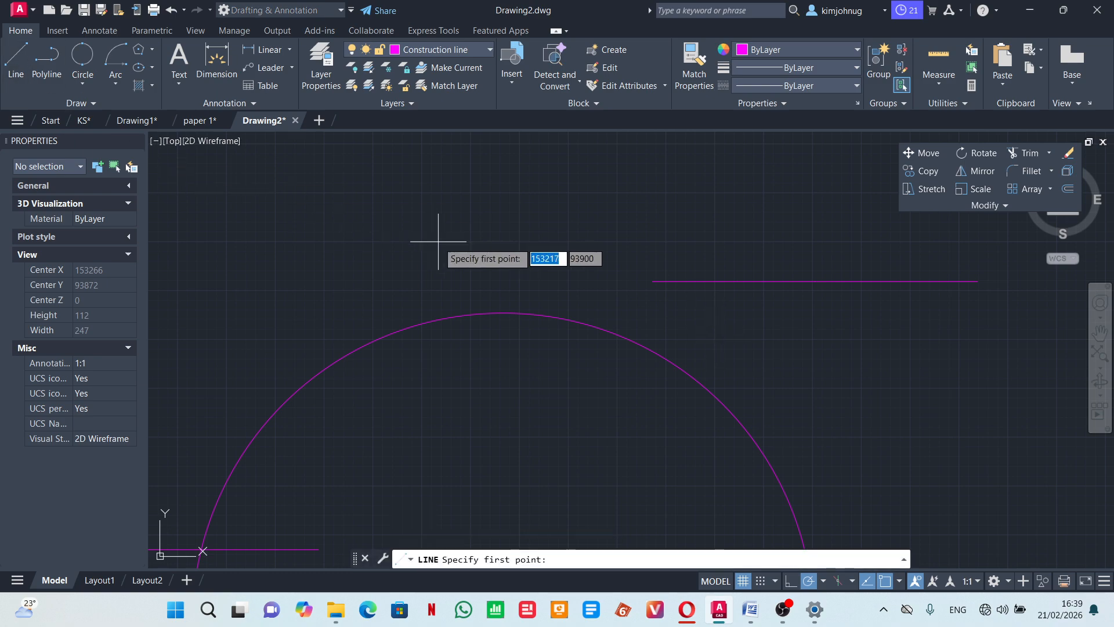
click(652, 281)
click(651, 238)
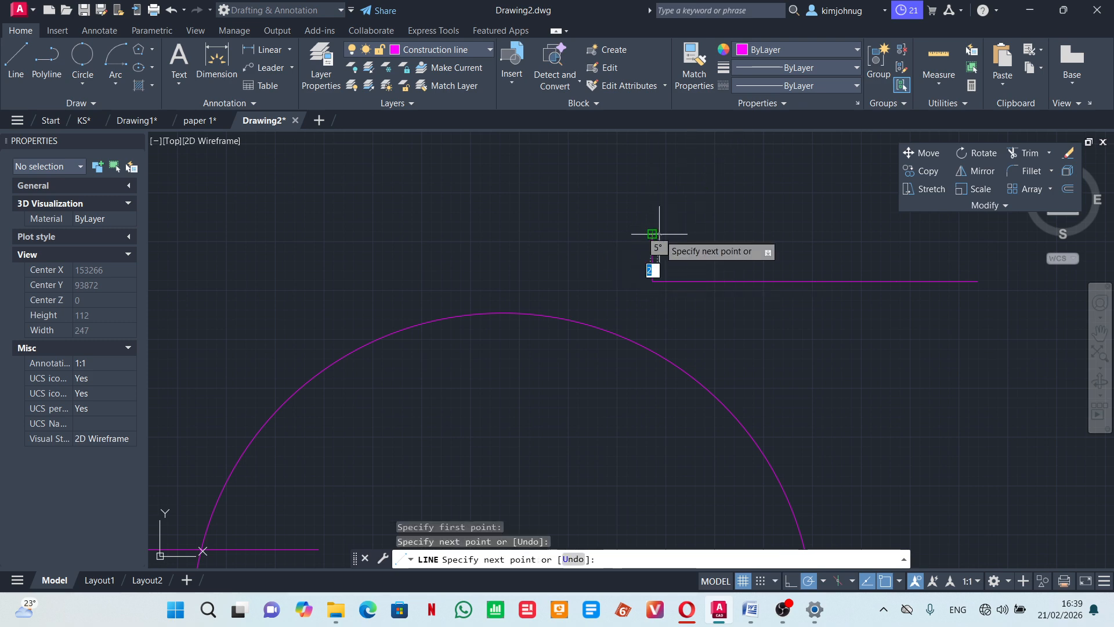
key(Escape)
Copy the short vertical line from its lower endpoint to the three division nodes along the horizontal line.
click(651, 252)
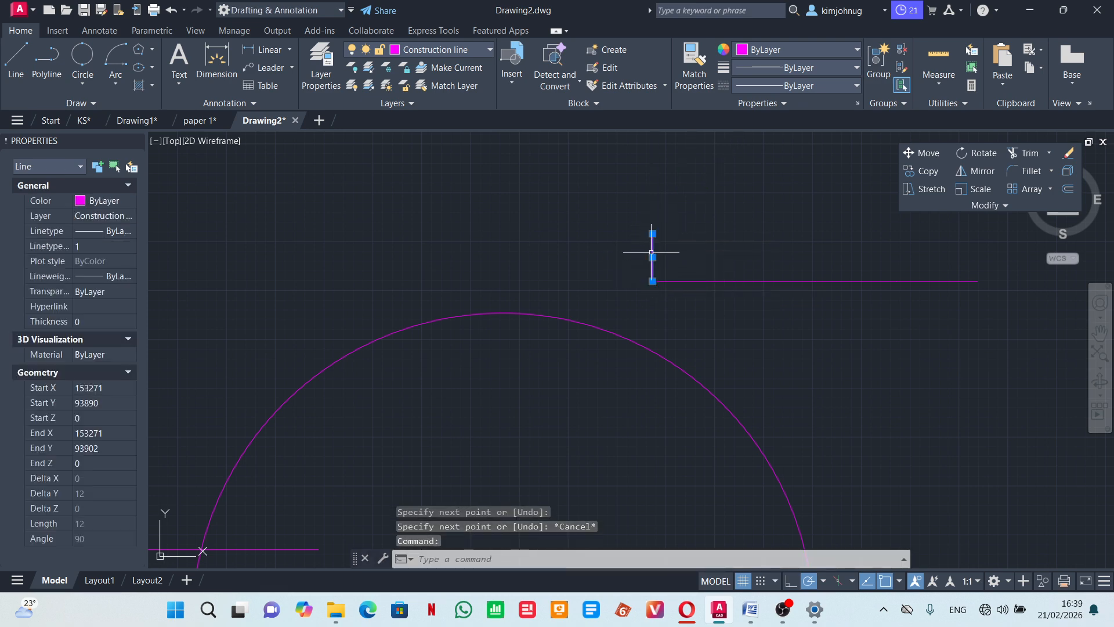
click(917, 173)
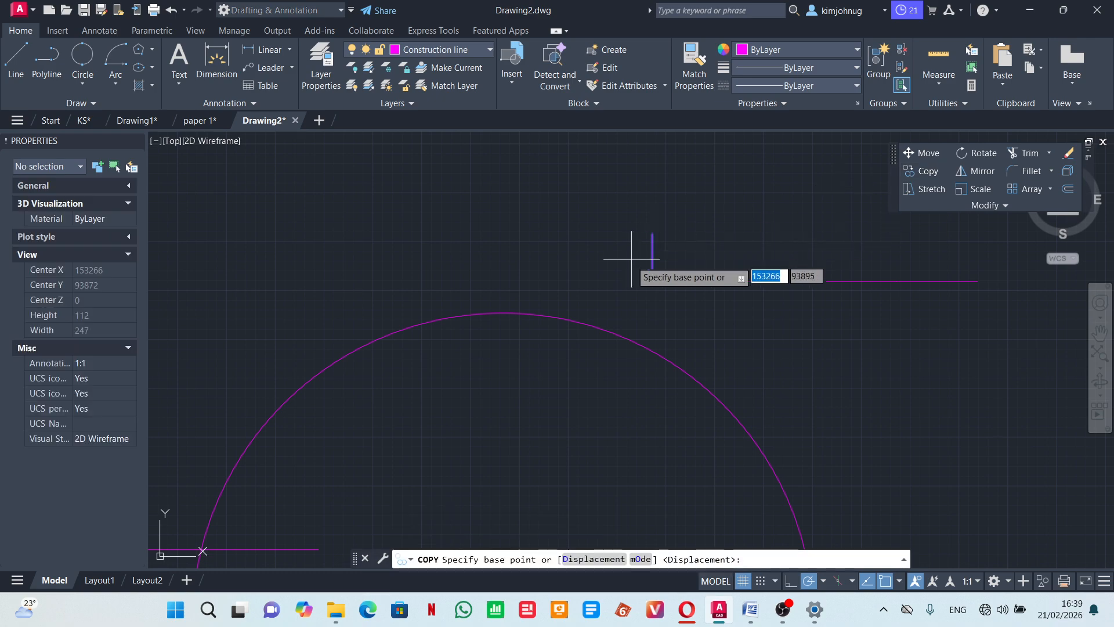
click(653, 281)
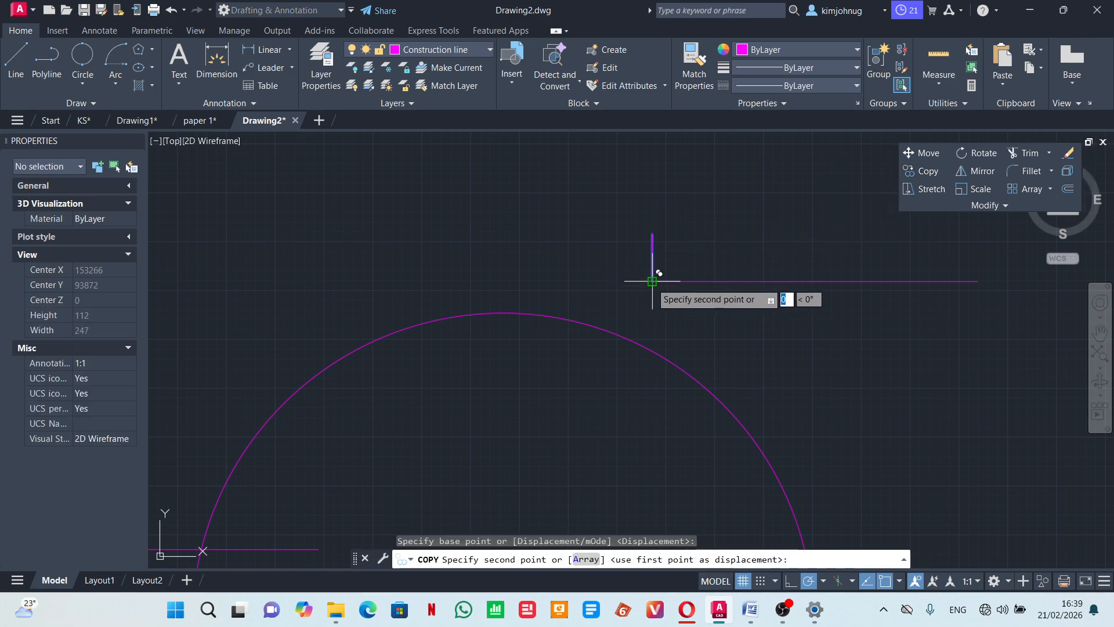
click(734, 282)
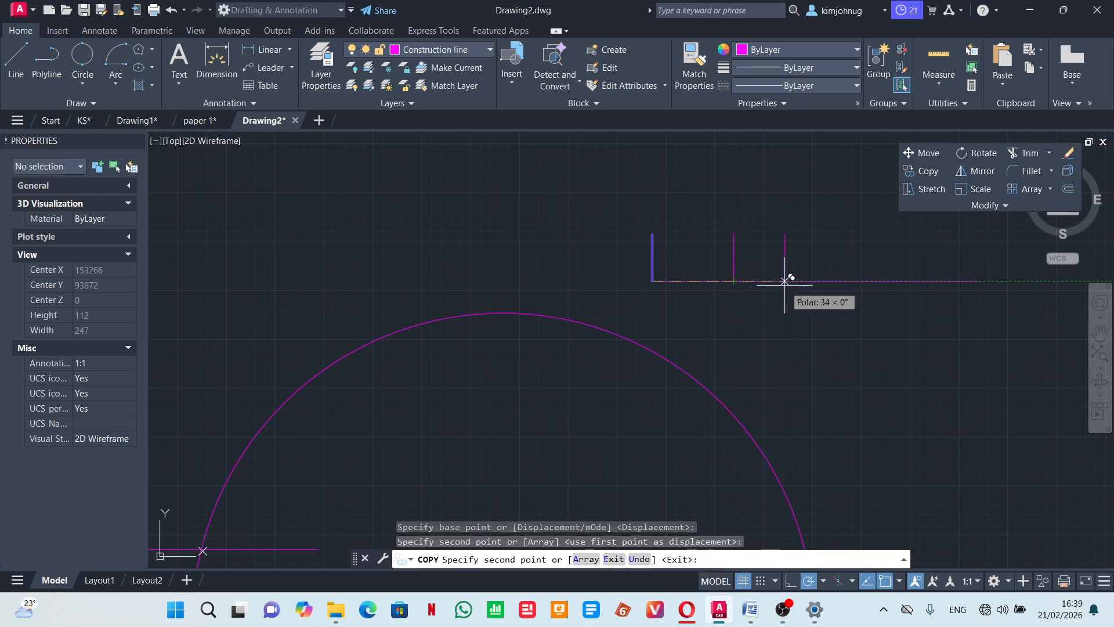
click(814, 282)
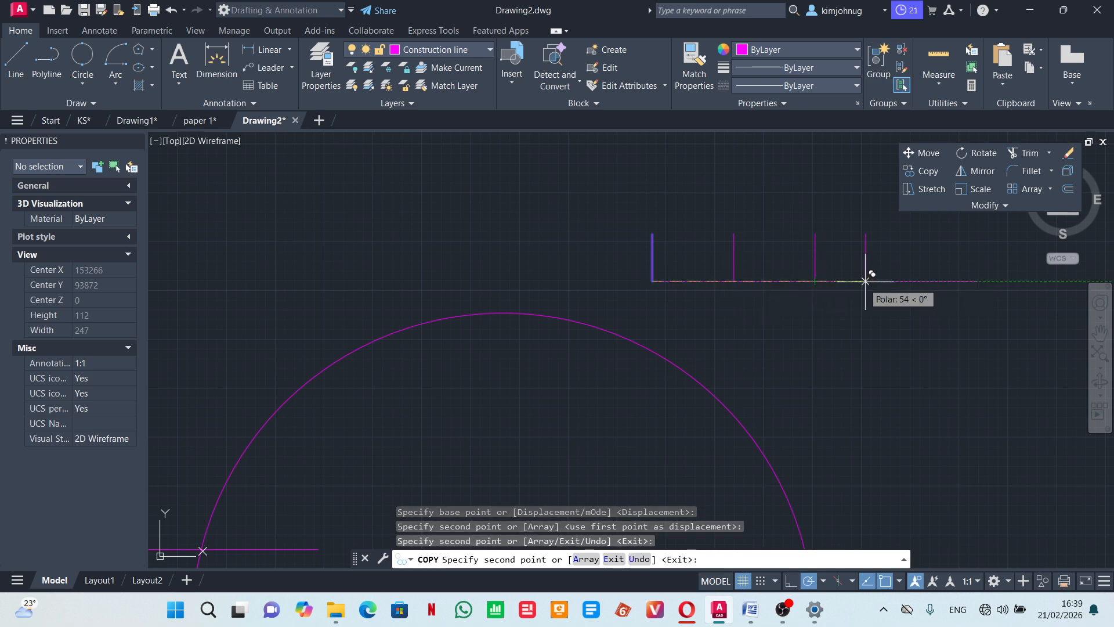
click(897, 282)
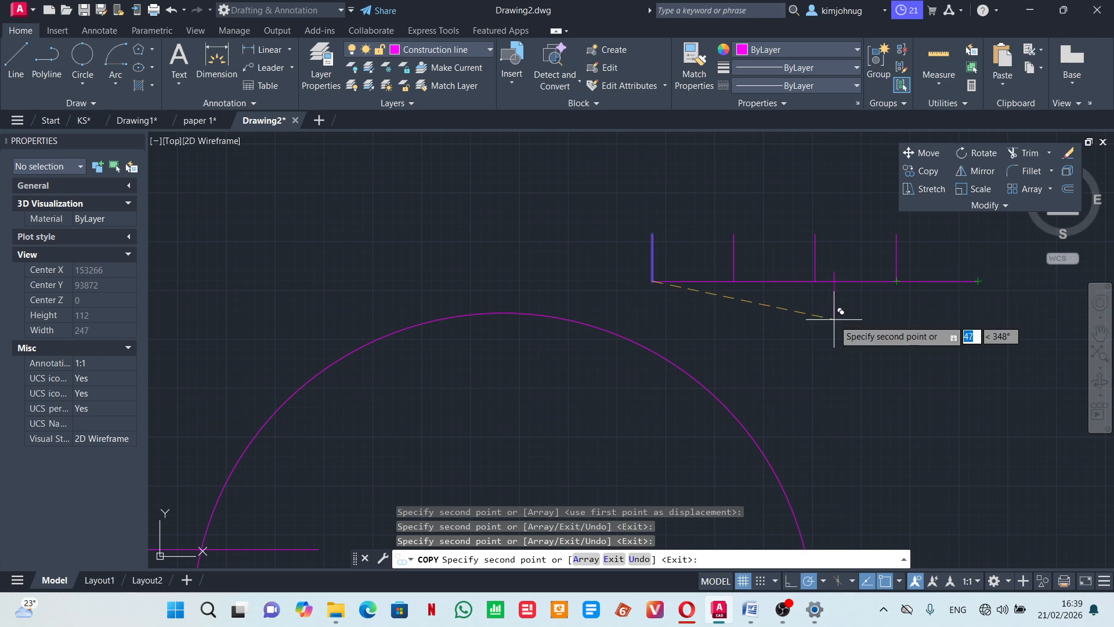
key(Escape)
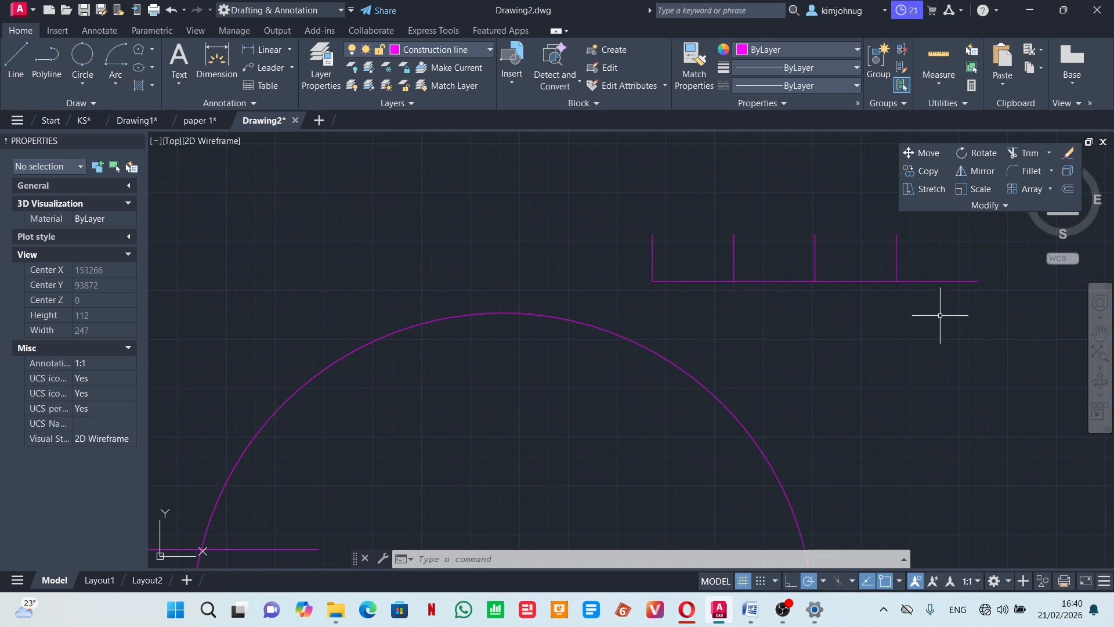
Erase the four vertical lines standing on the horizontal line.
mouse_move(1003, 260)
mouse_down()
mouse_move(940, 242)
mouse_move(621, 231)
mouse_up()
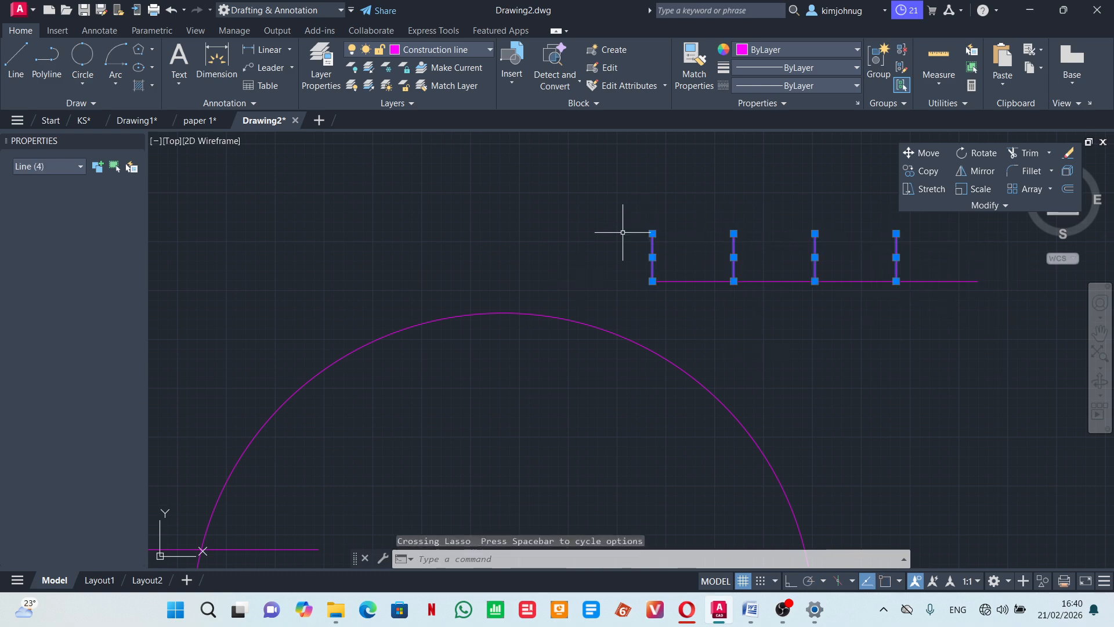
click(1066, 154)
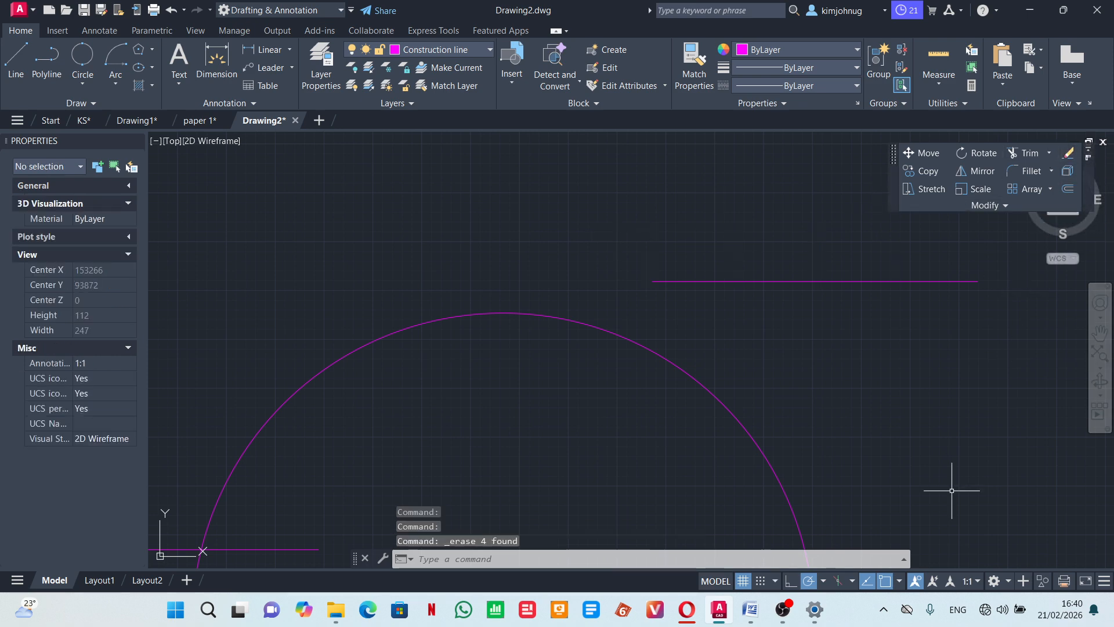
Turn off the Node object snap and draw a short vertical line up from the horizontal line's left endpoint.
click(898, 581)
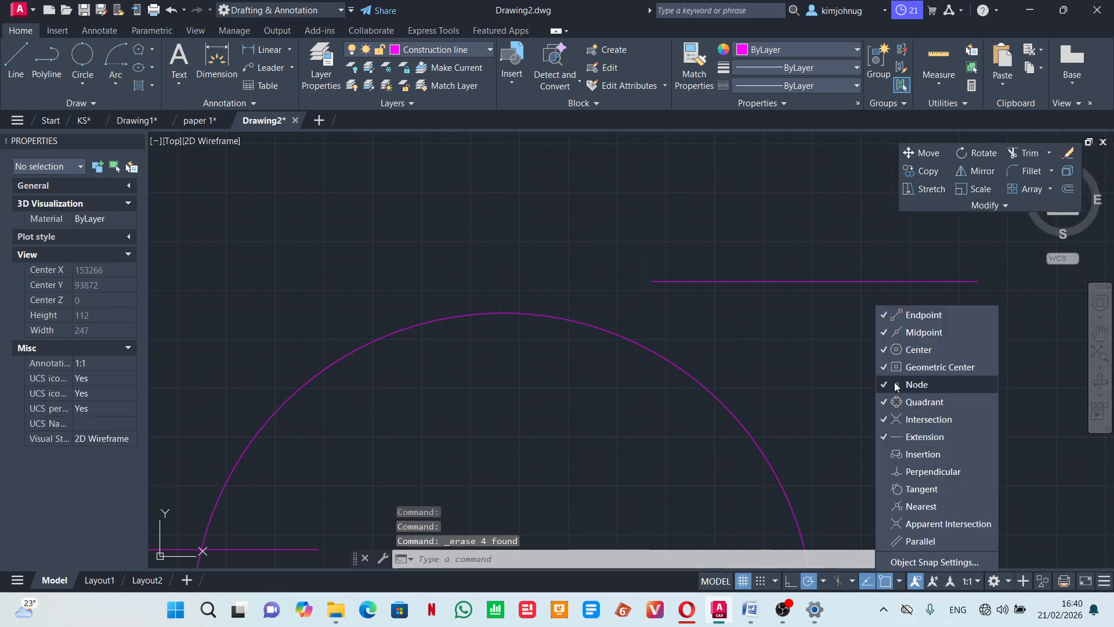
click(3, 74)
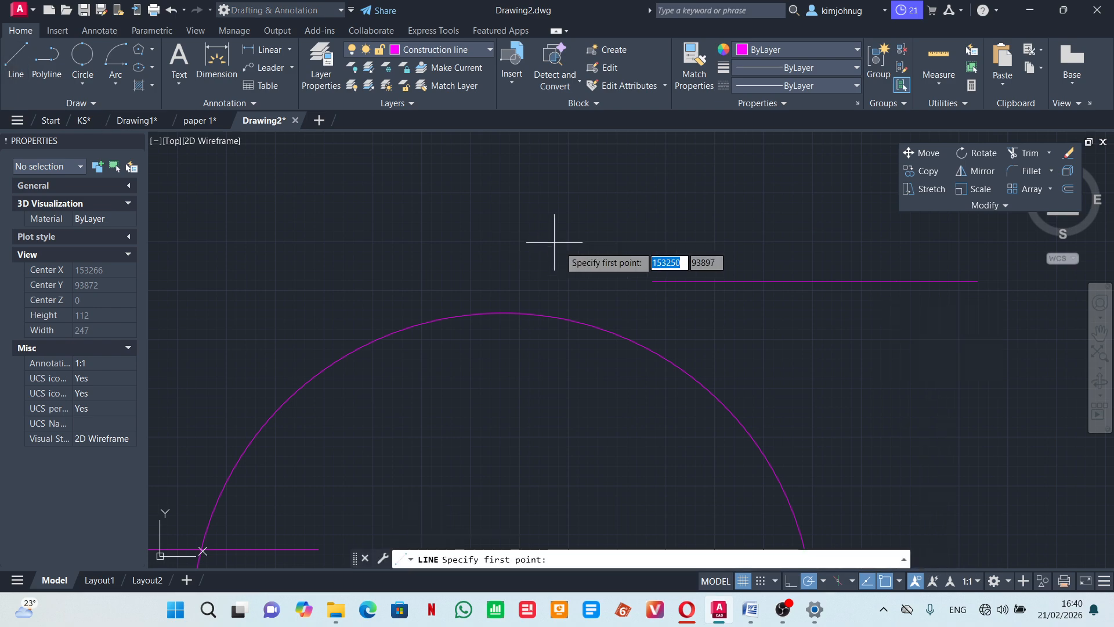
click(652, 281)
key(Escape)
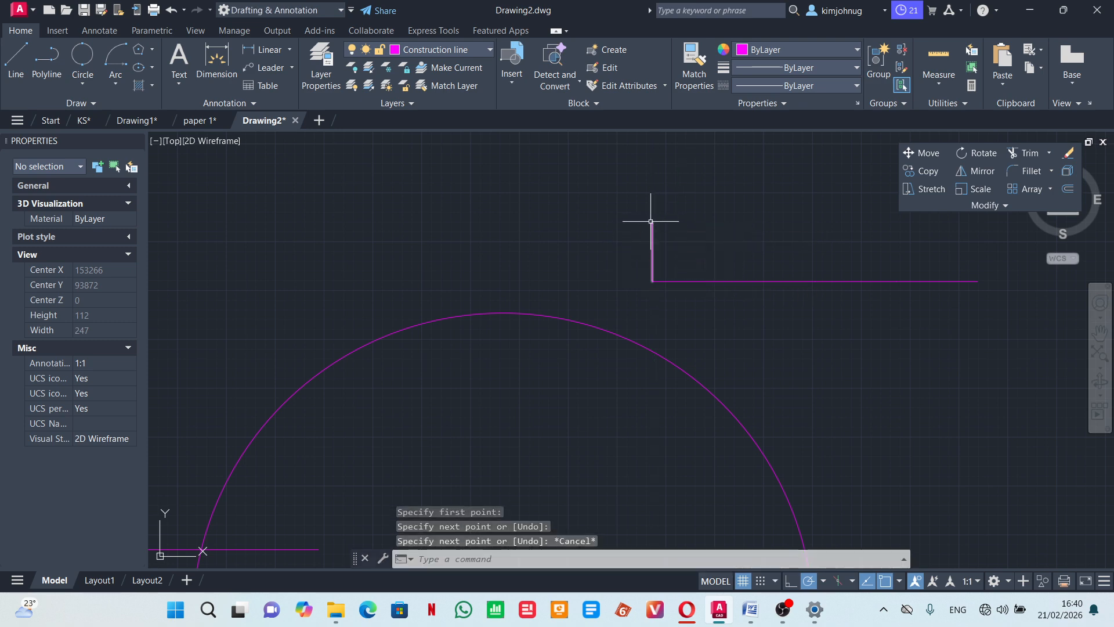
Copy the short vertical line from its lower endpoint to the horizontal line's midpoint and right endpoint.
click(650, 257)
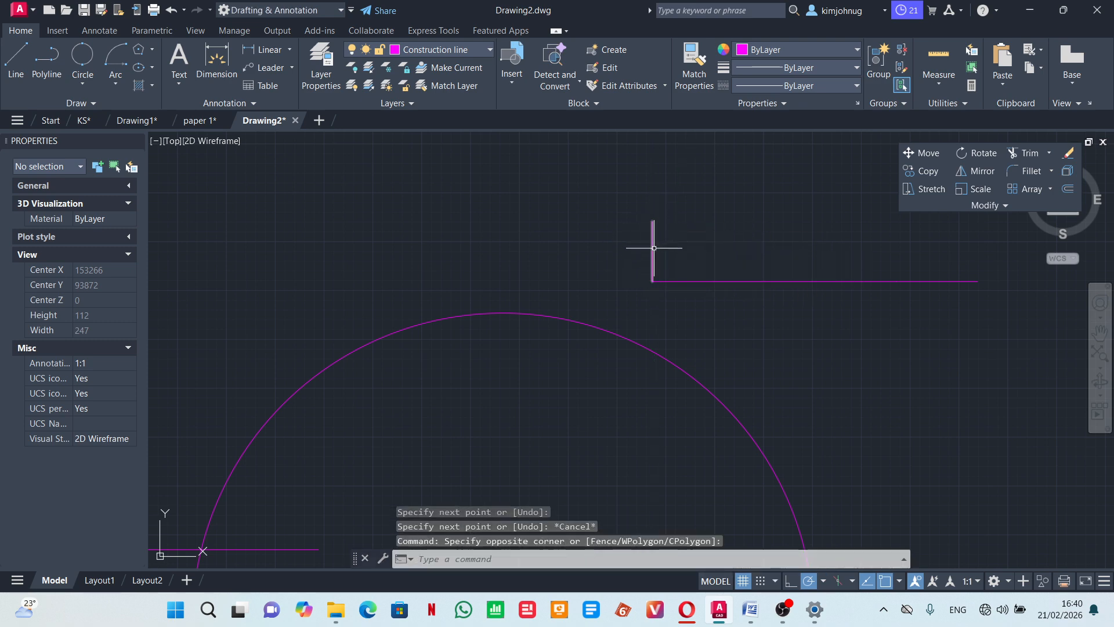
click(654, 248)
click(923, 171)
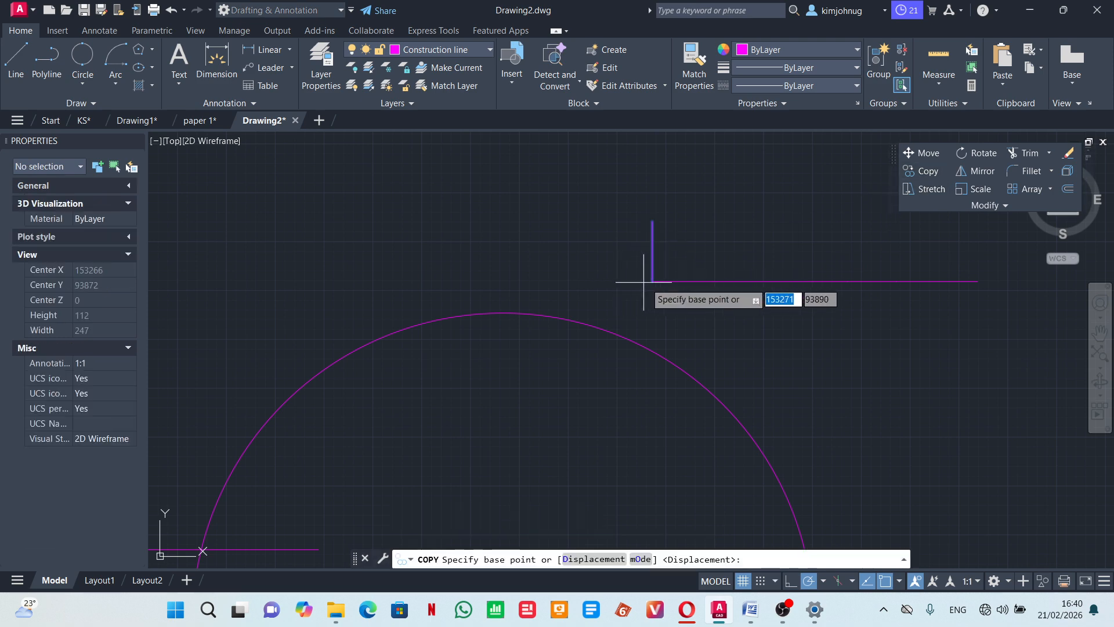
click(651, 282)
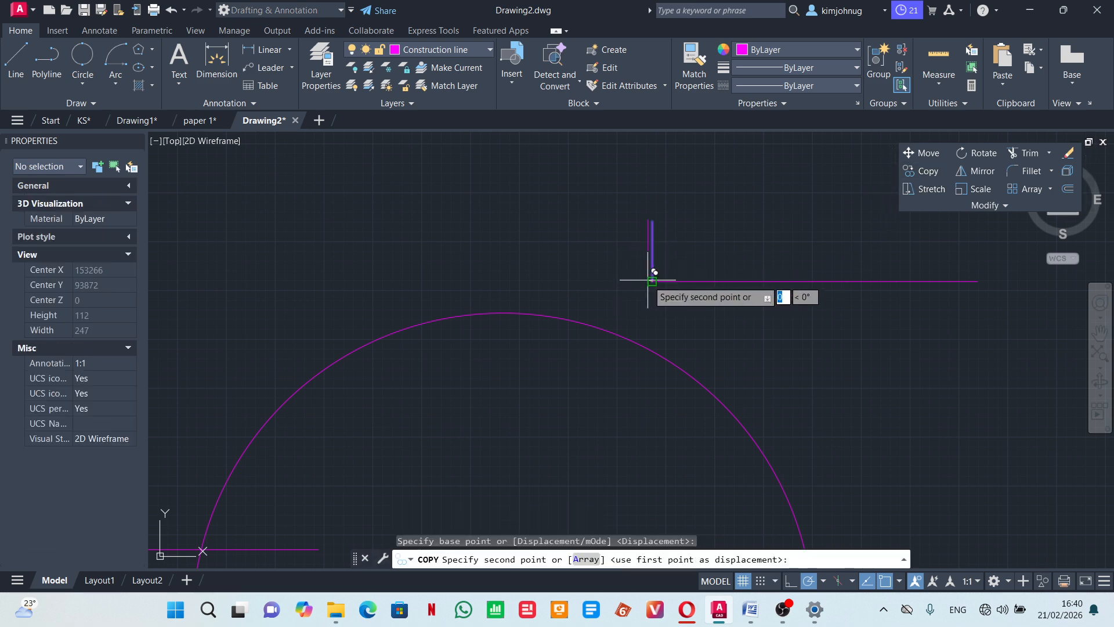
click(816, 281)
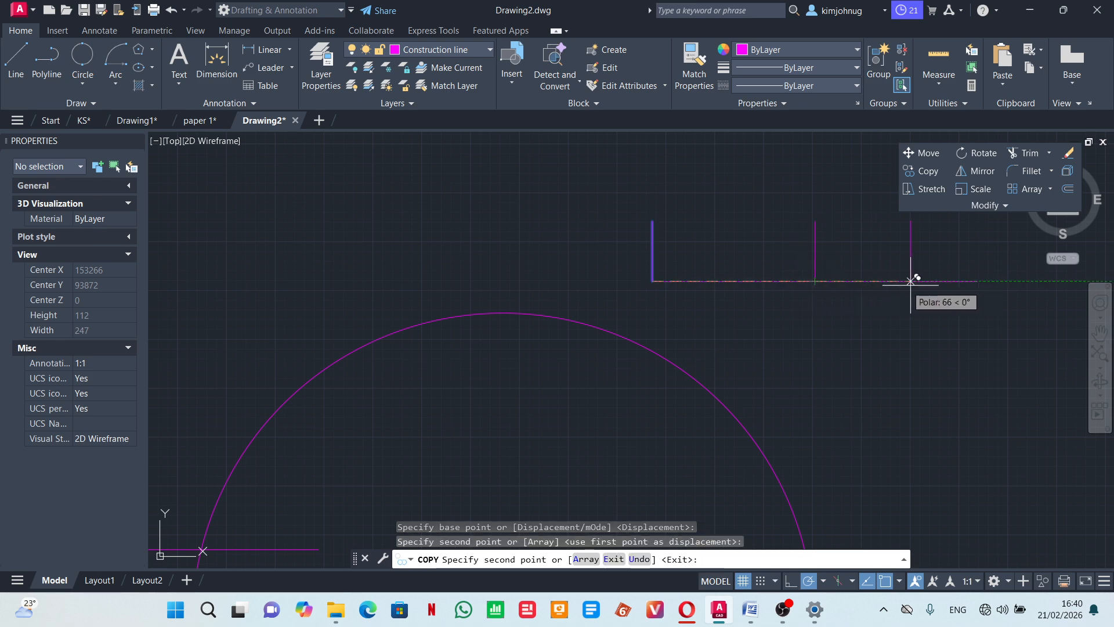
click(978, 281)
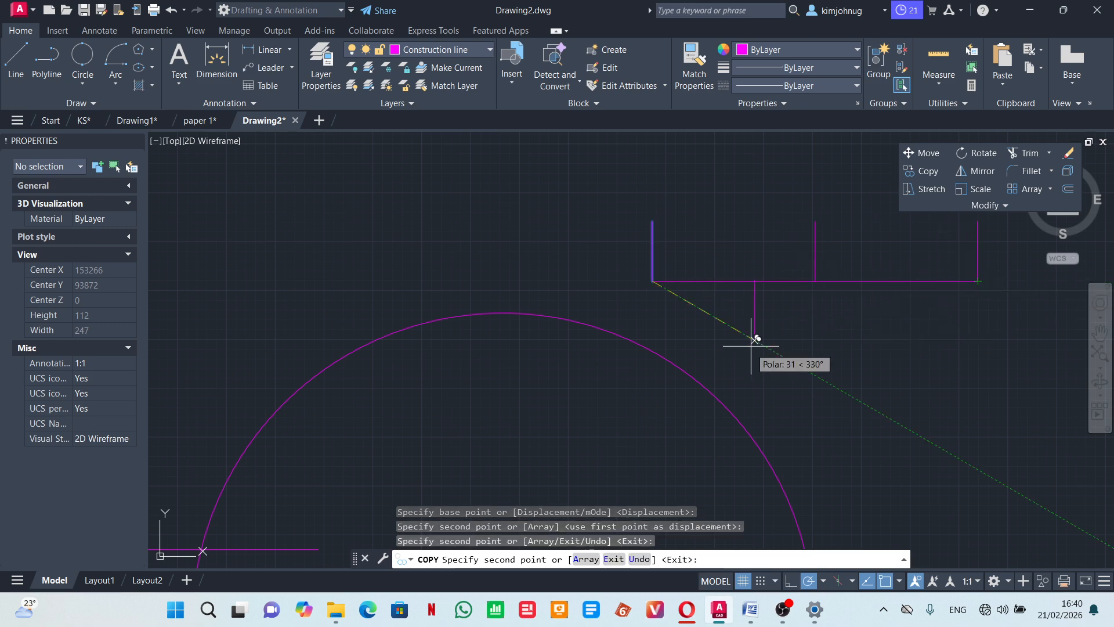
key(Escape)
Erase the three short vertical lines and the horizontal line they stand on.
mouse_move(996, 239)
mouse_down()
mouse_move(812, 246)
mouse_move(634, 232)
mouse_up()
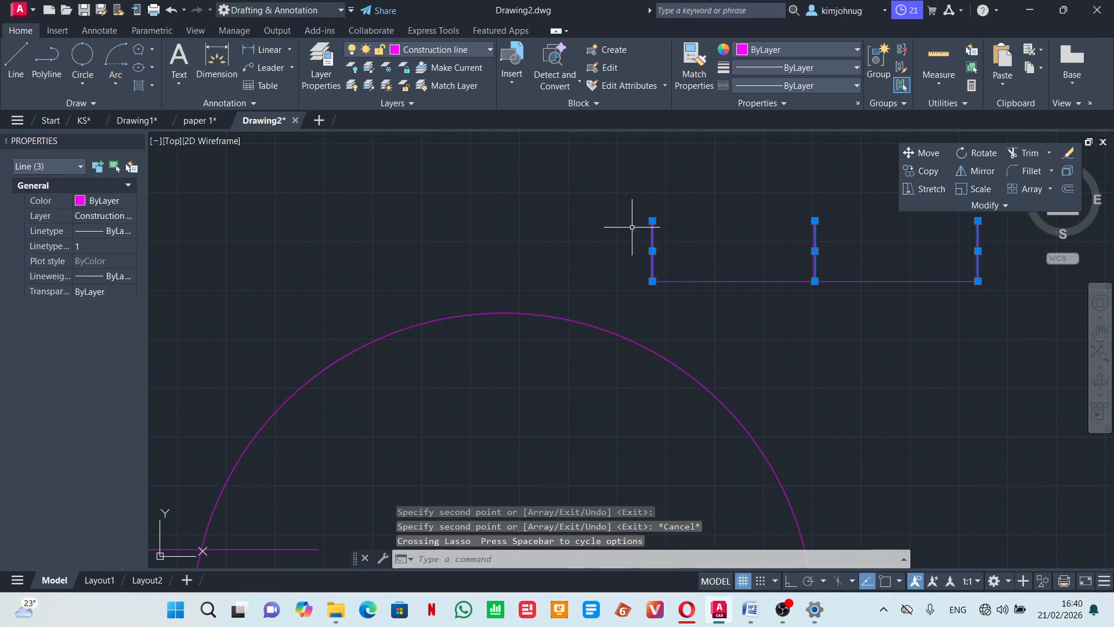
click(1067, 152)
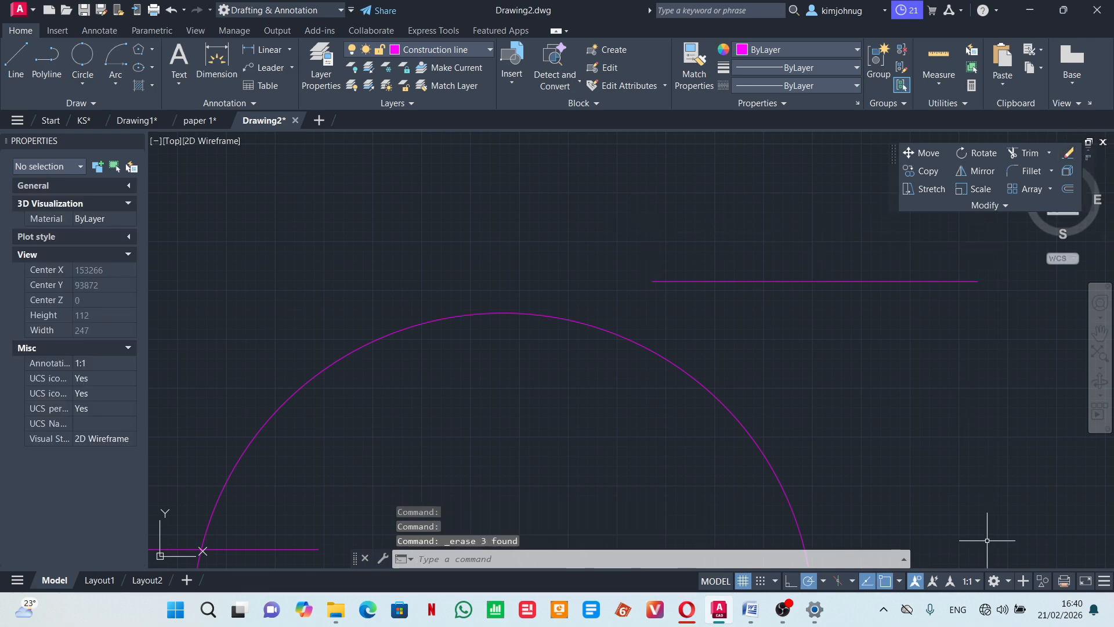
click(899, 581)
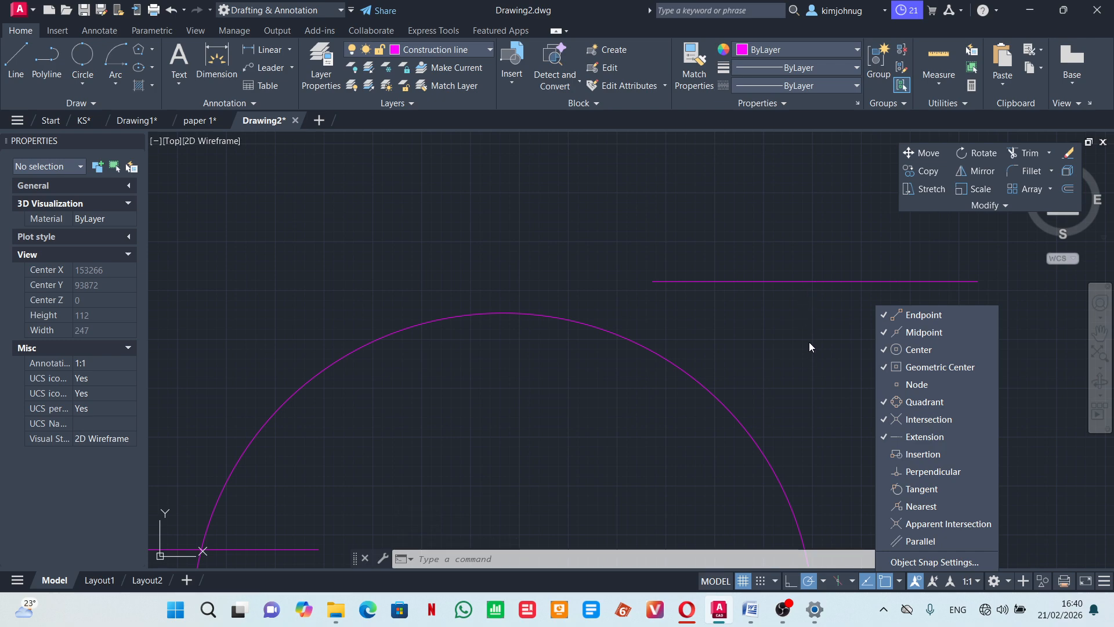
click(843, 283)
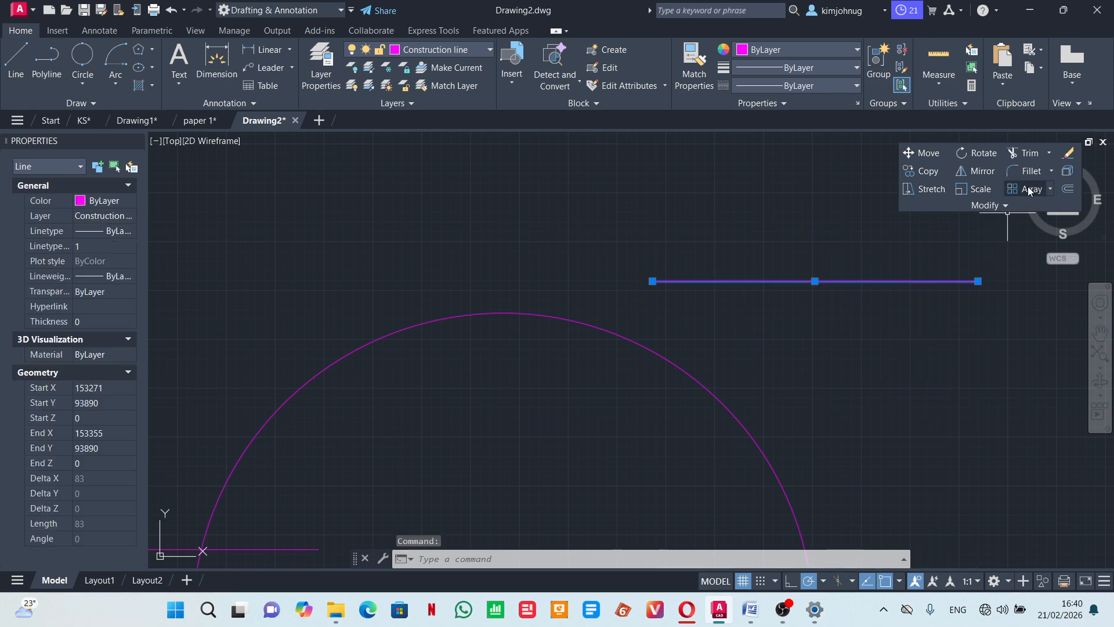
click(1066, 153)
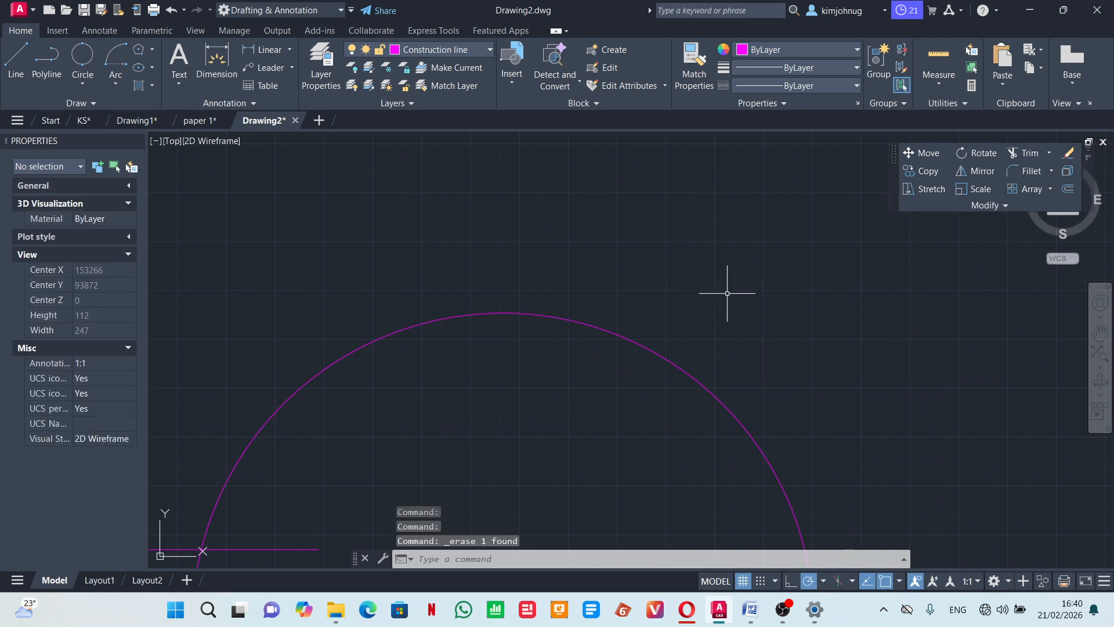
Erase the three division points left above the large circle.
click(703, 261)
click(933, 302)
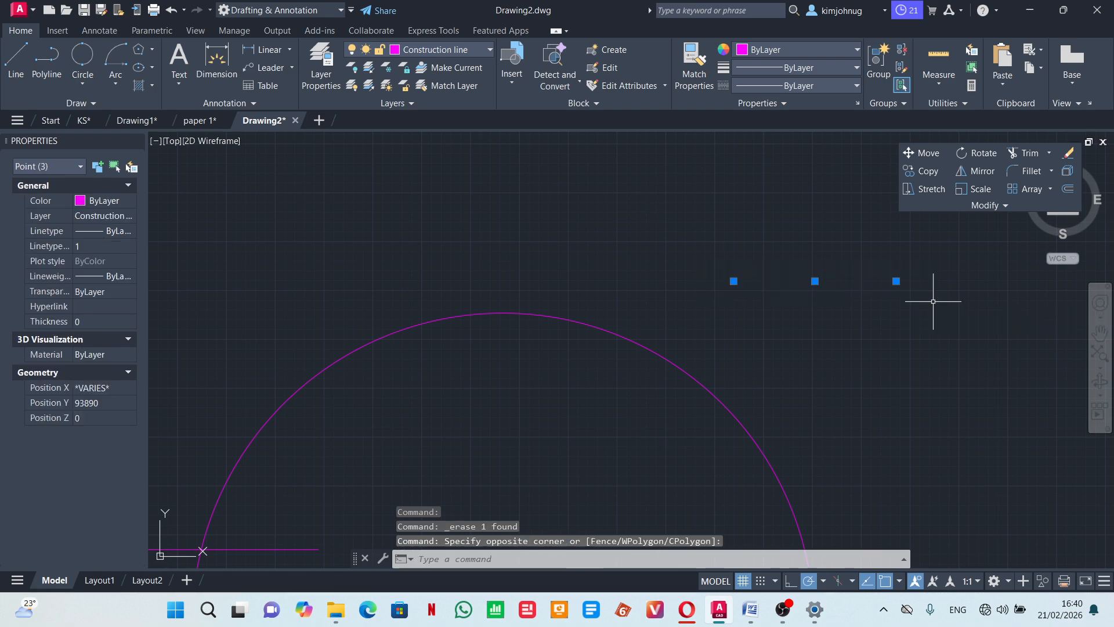
click(1068, 154)
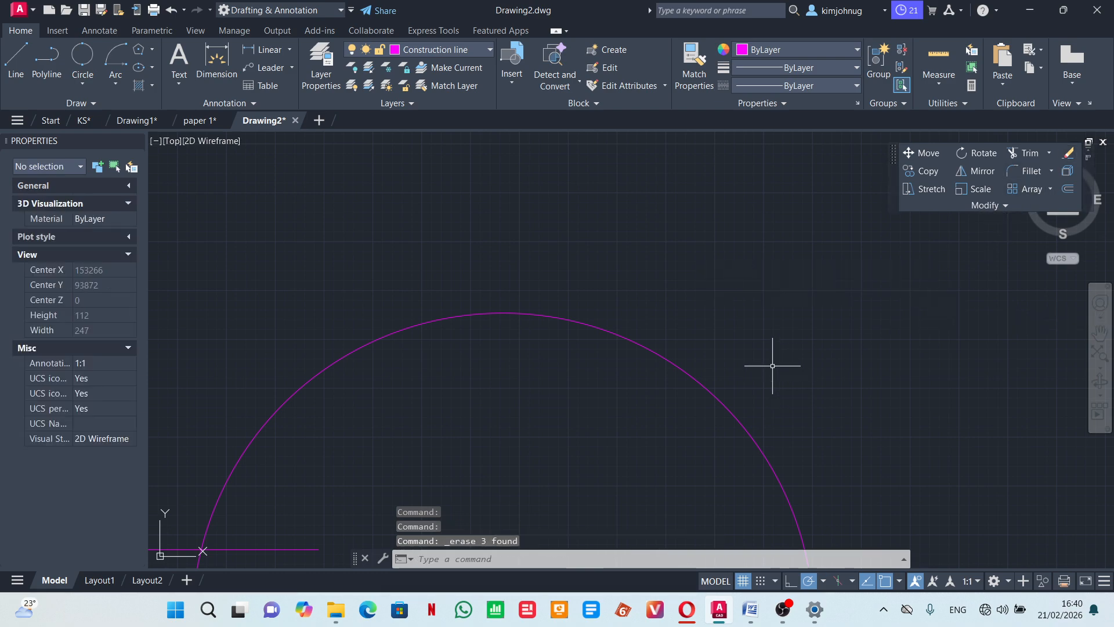
scroll(772, 365, down, 4)
scroll(565, 359, down, 2)
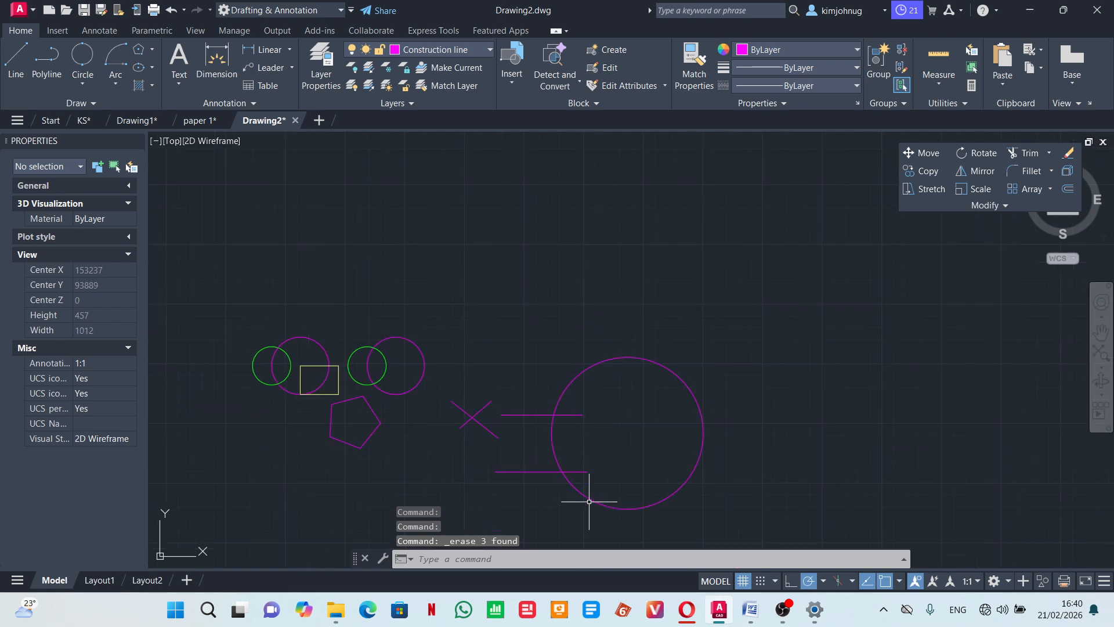
scroll(595, 512, up, 4)
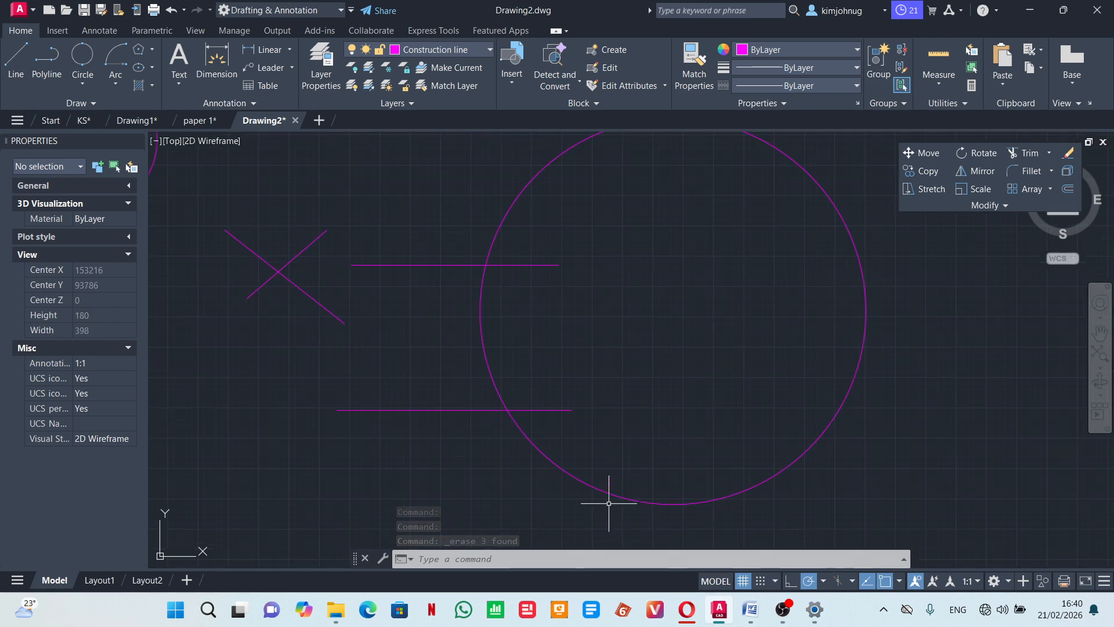